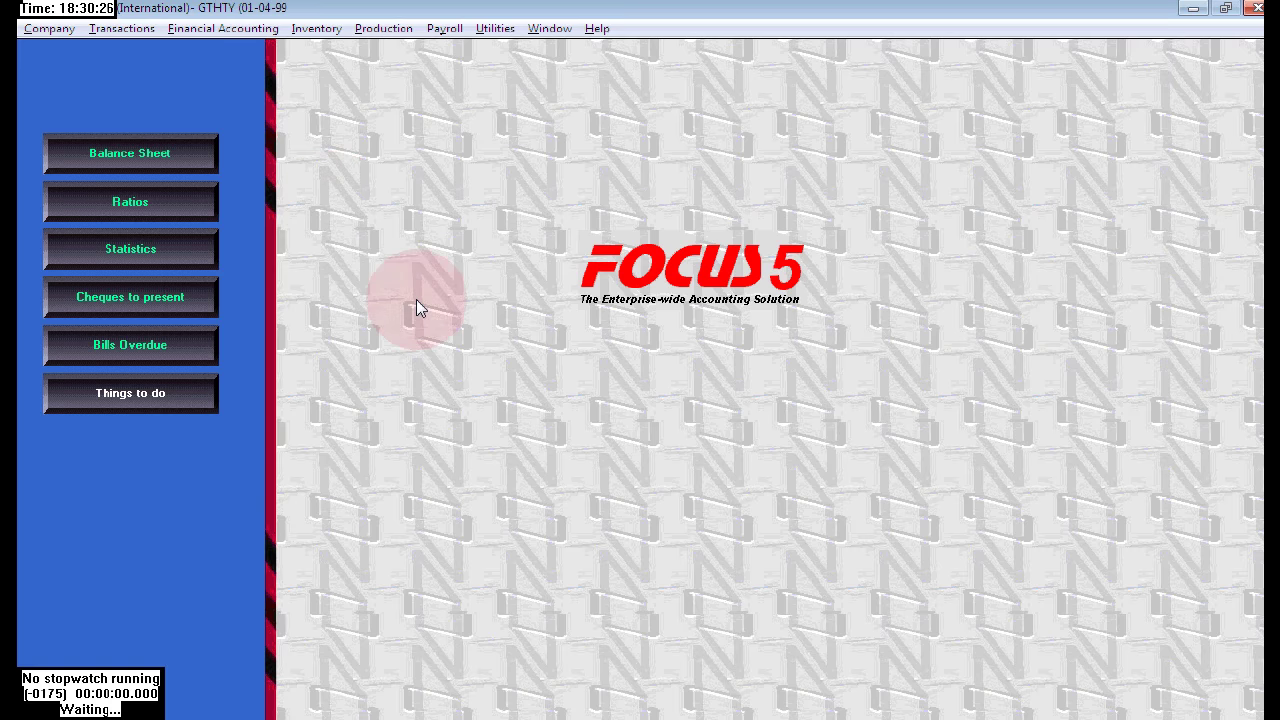
# Switch to the BANK RECONCILIATIO1 Word document, review the HCL Electronics cheque transactions and their voucher types, and return to Focus 5
pyautogui.hotkey('alt', 'Tab')
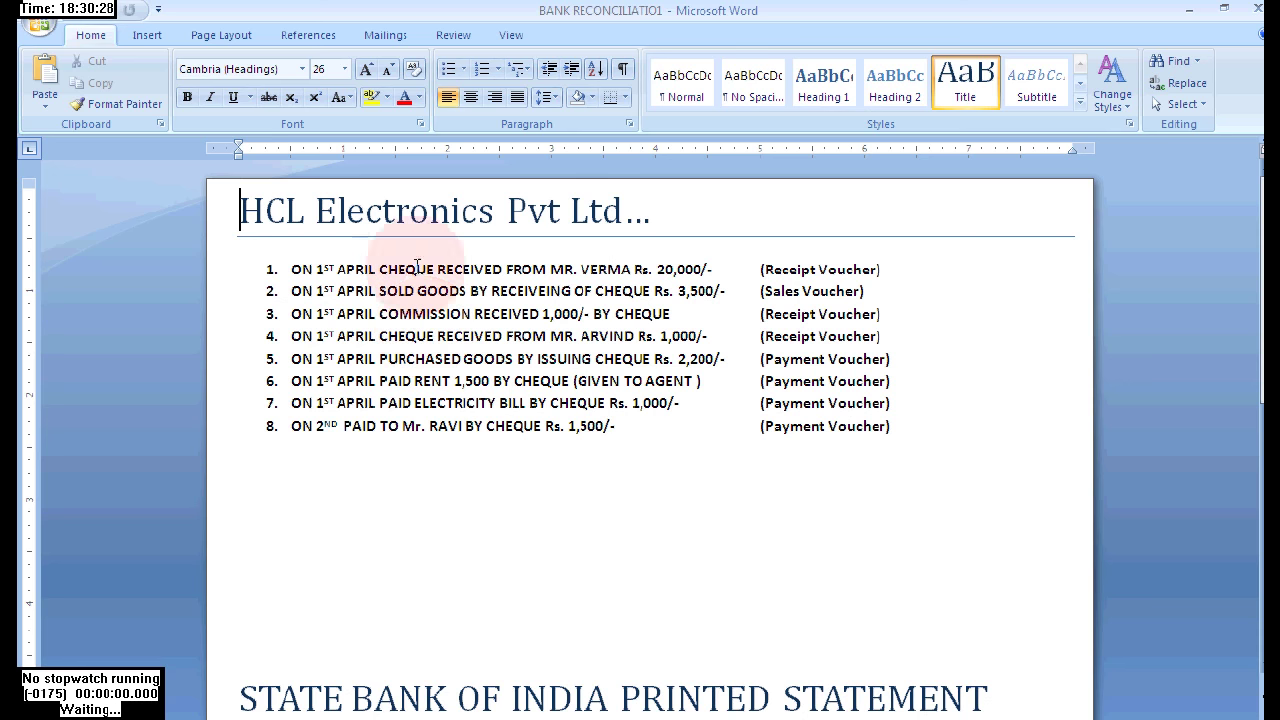
pyautogui.moveTo(290, 270); pyautogui.dragTo(888, 272)
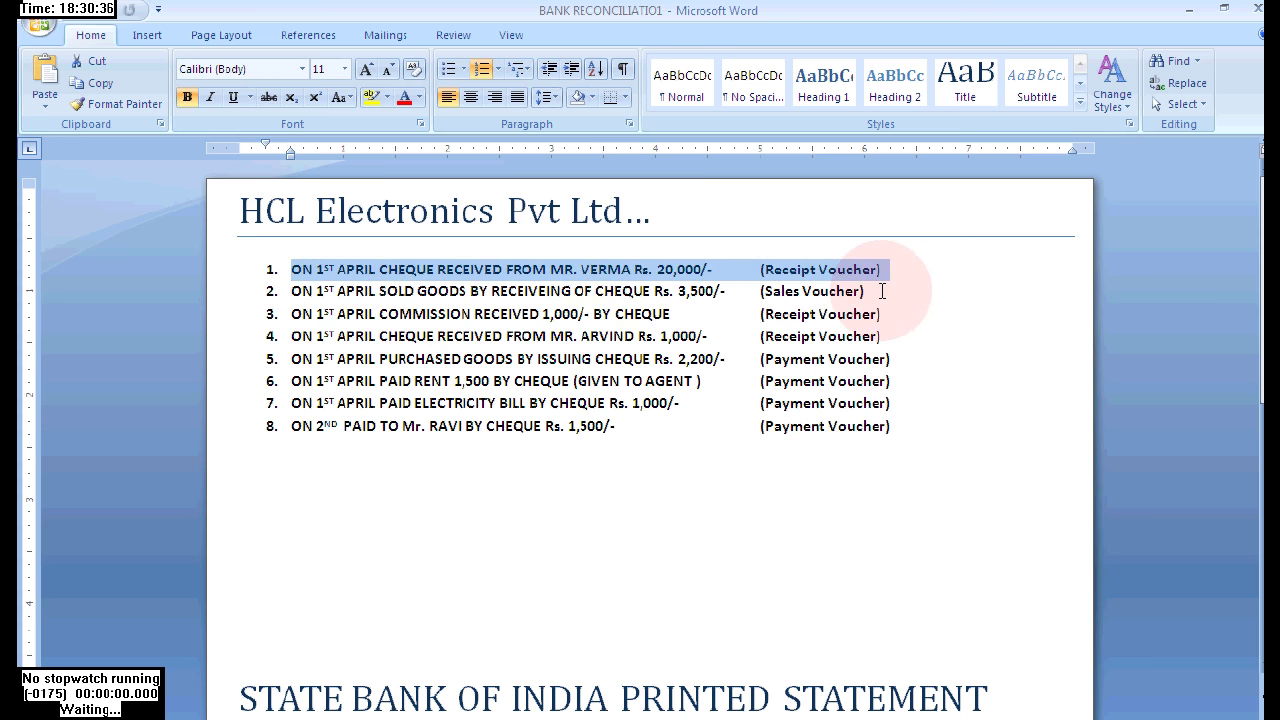
pyautogui.moveTo(871, 291); pyautogui.dragTo(290, 291)
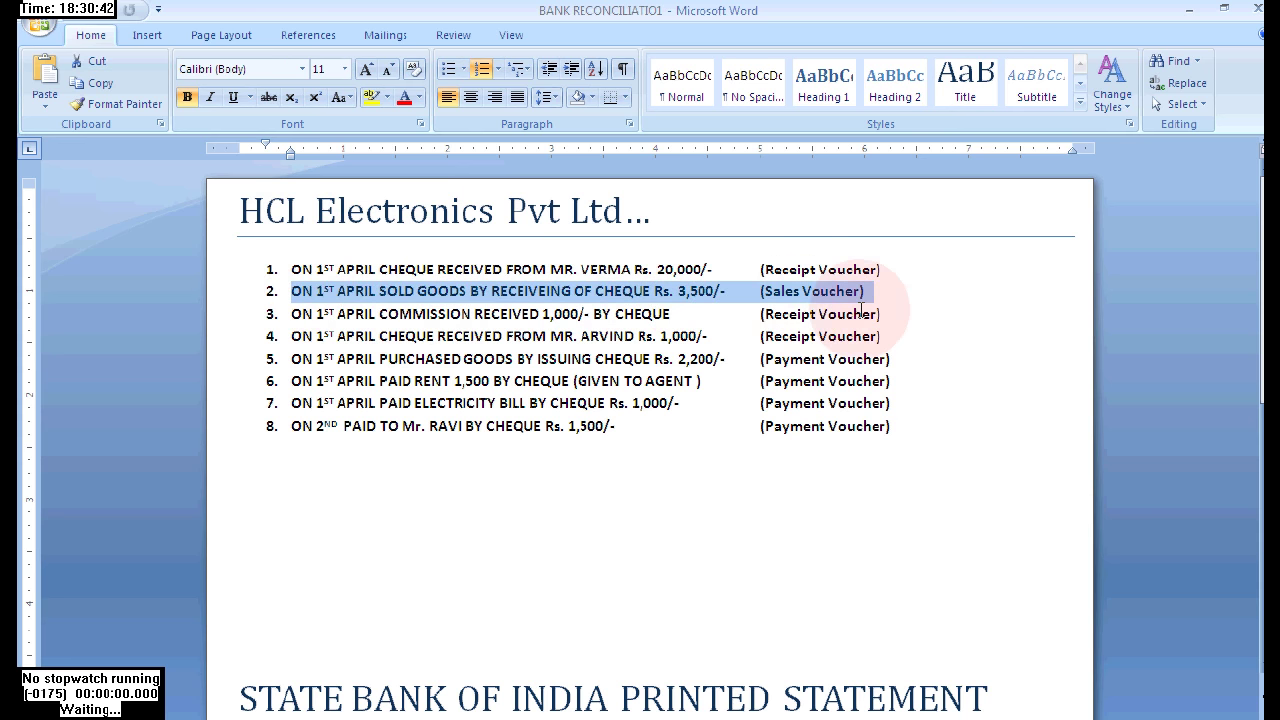
pyautogui.moveTo(887, 316); pyautogui.dragTo(289, 311)
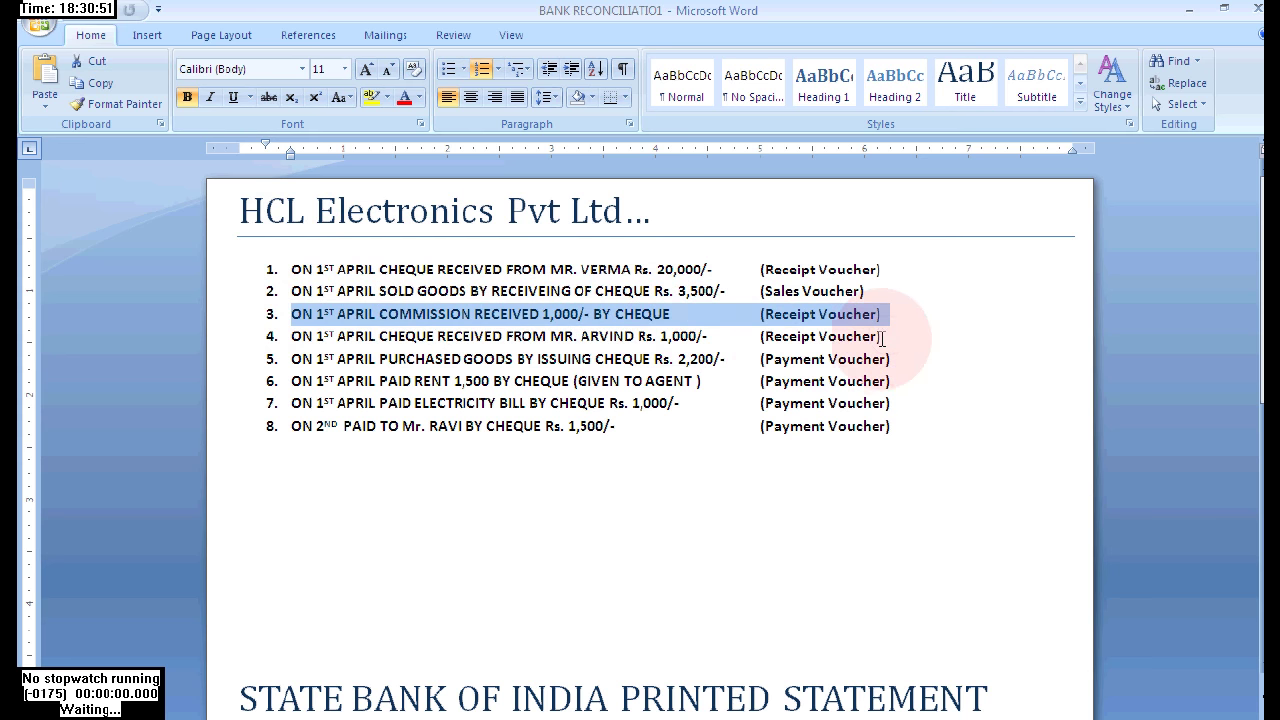
pyautogui.moveTo(882, 337); pyautogui.dragTo(305, 326)
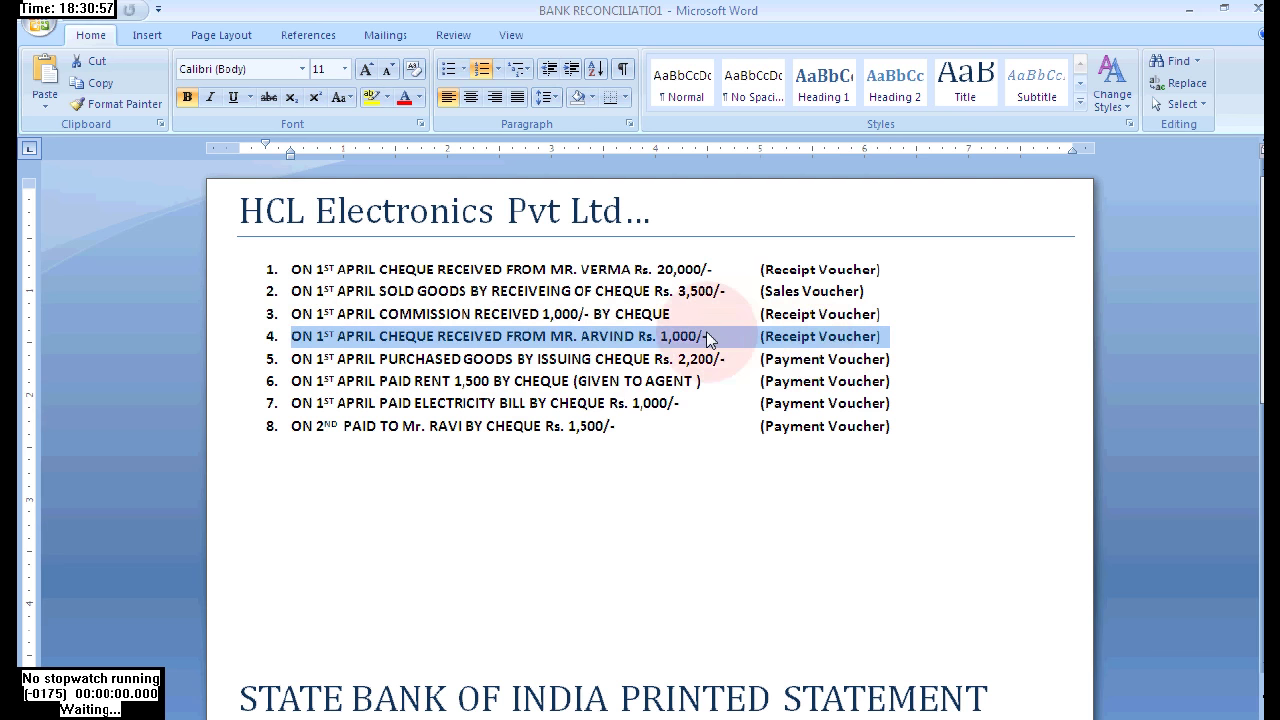
pyautogui.moveTo(900, 359); pyautogui.dragTo(290, 362)
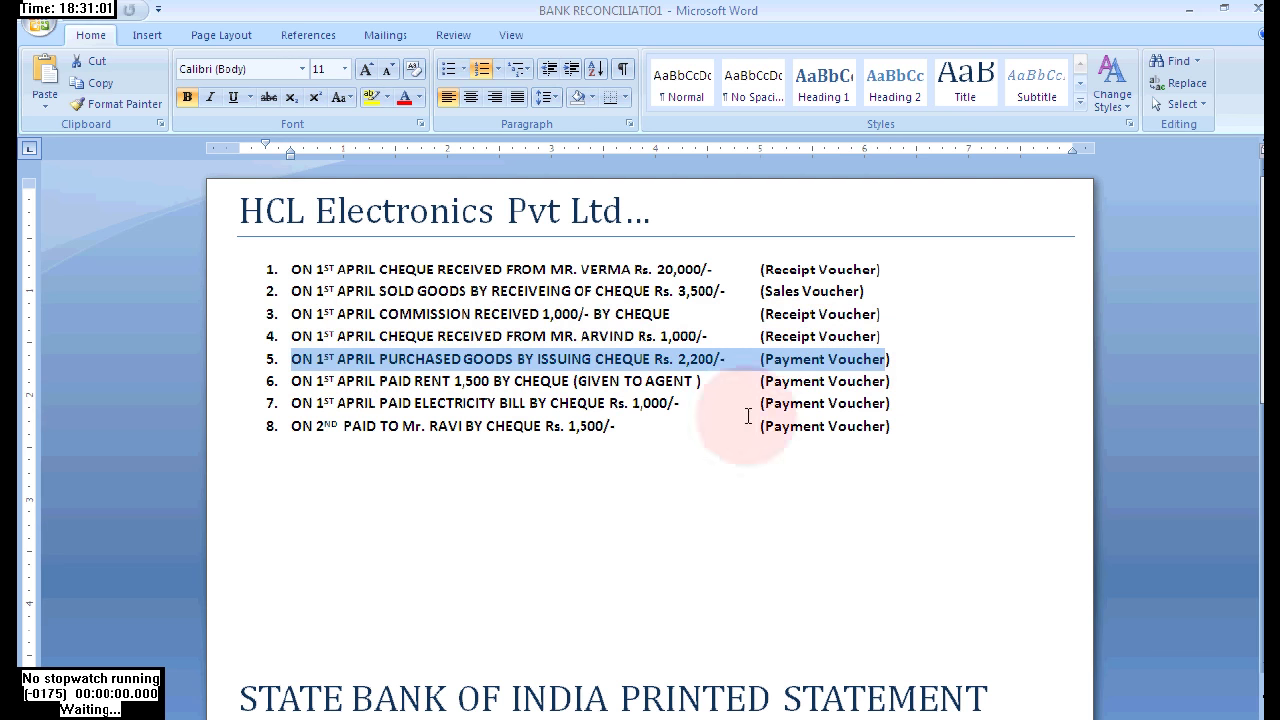
pyautogui.click(904, 388)
pyautogui.moveTo(880, 269); pyautogui.dragTo(290, 270)
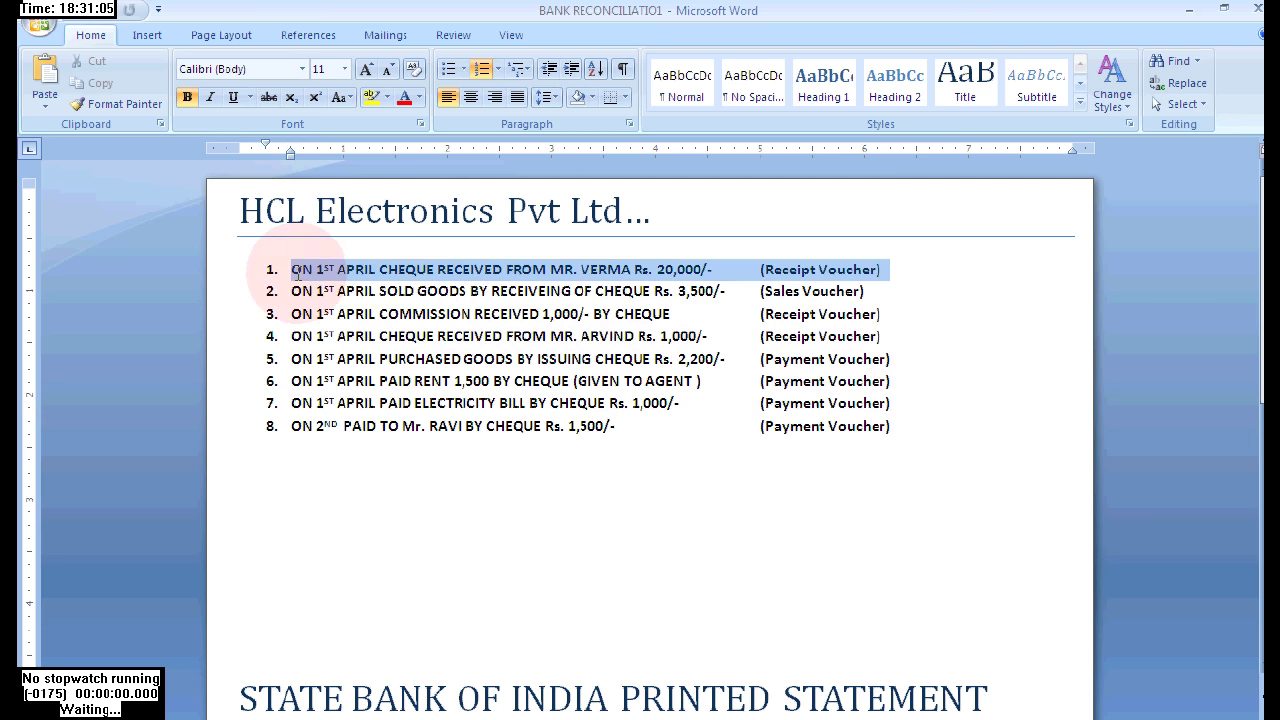
pyautogui.hotkey('alt', 'Tab')
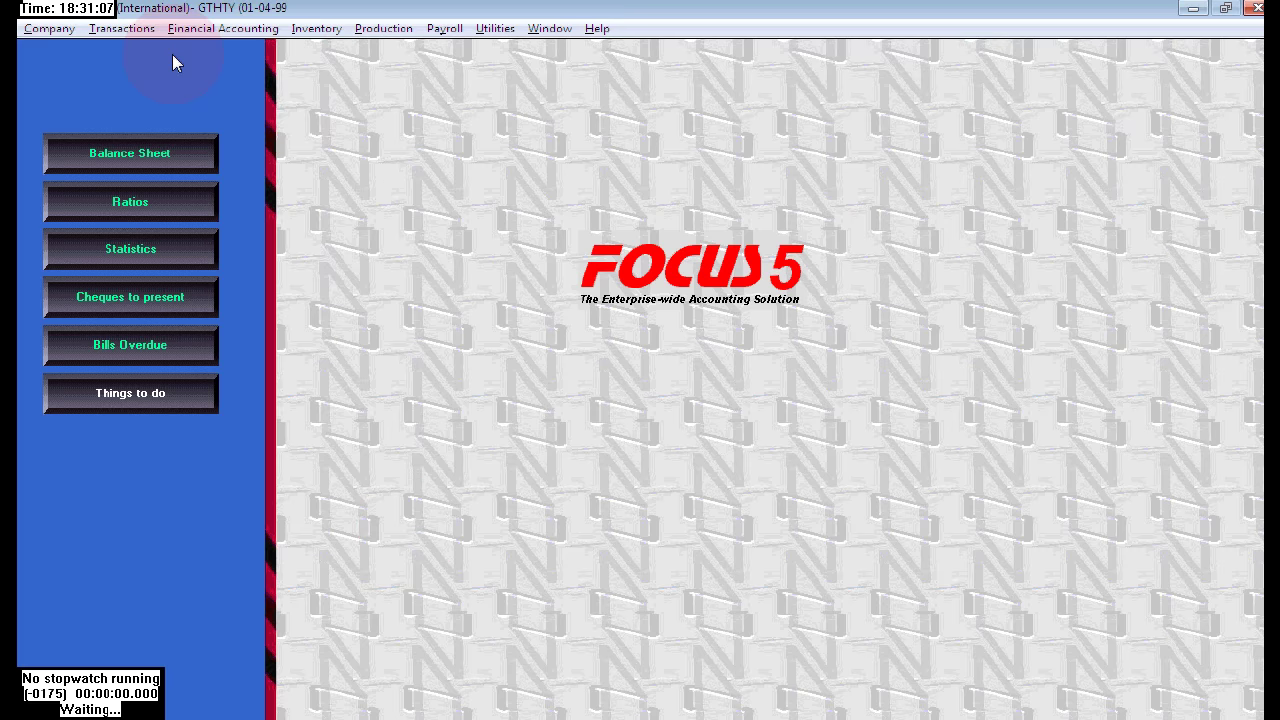
pyautogui.click(126, 29)
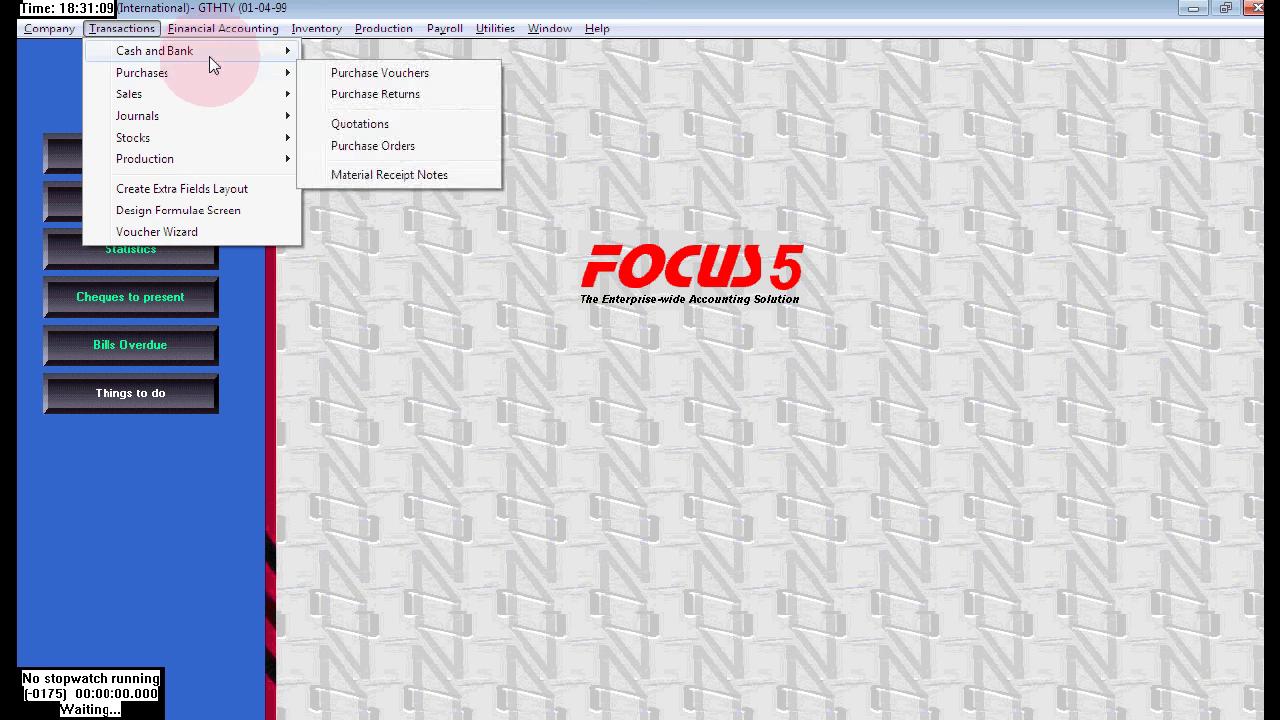
pyautogui.moveTo(233, 50)
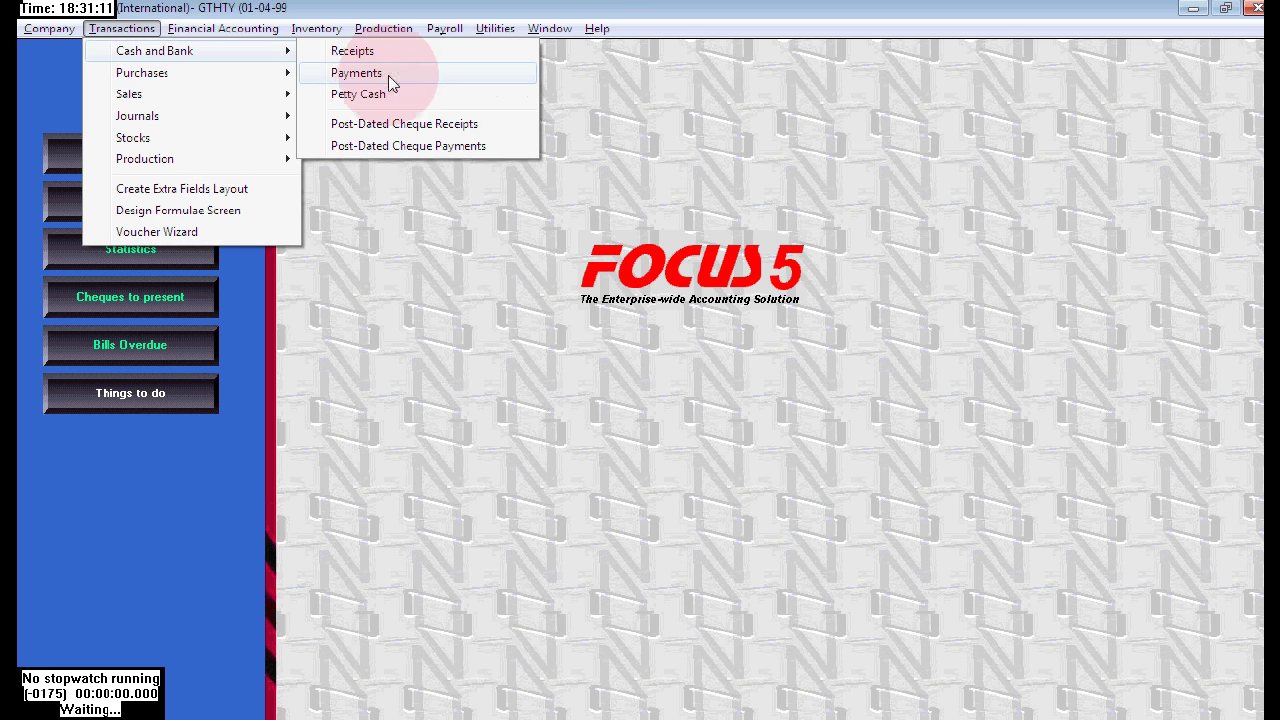
pyautogui.hotkey('alt', 'Tab')
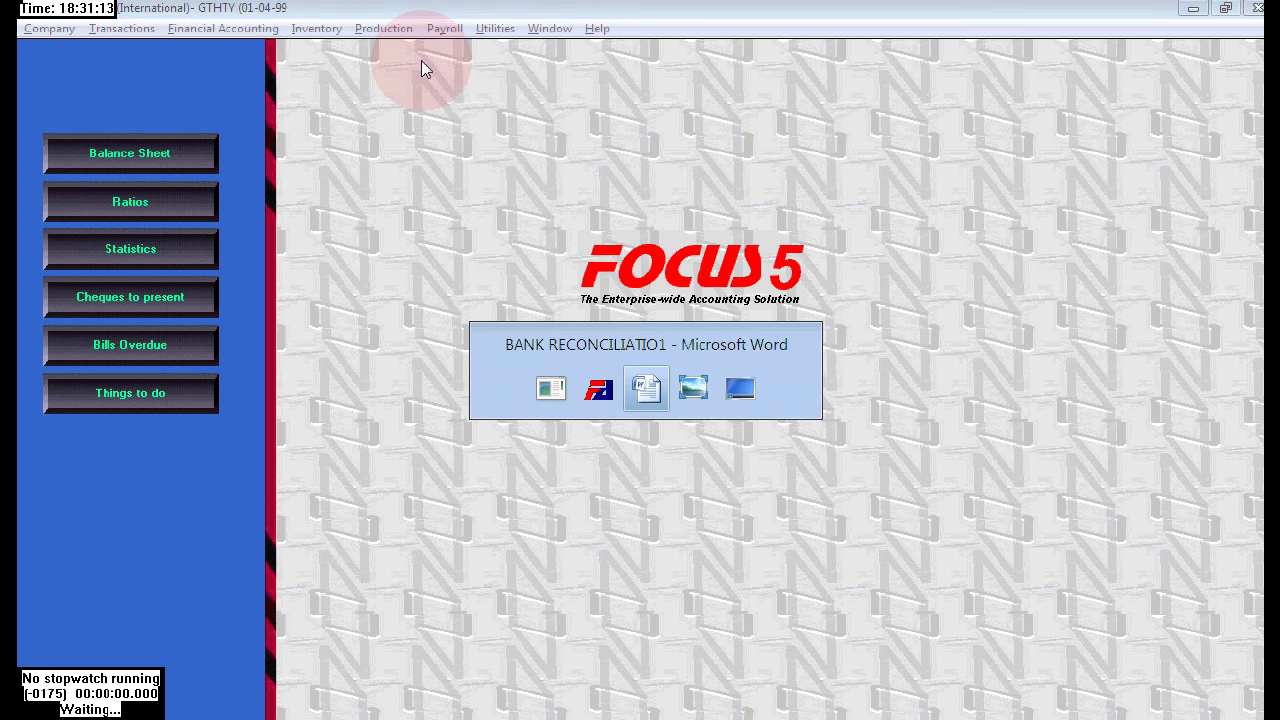
pyautogui.hotkey('alt', 'Tab')
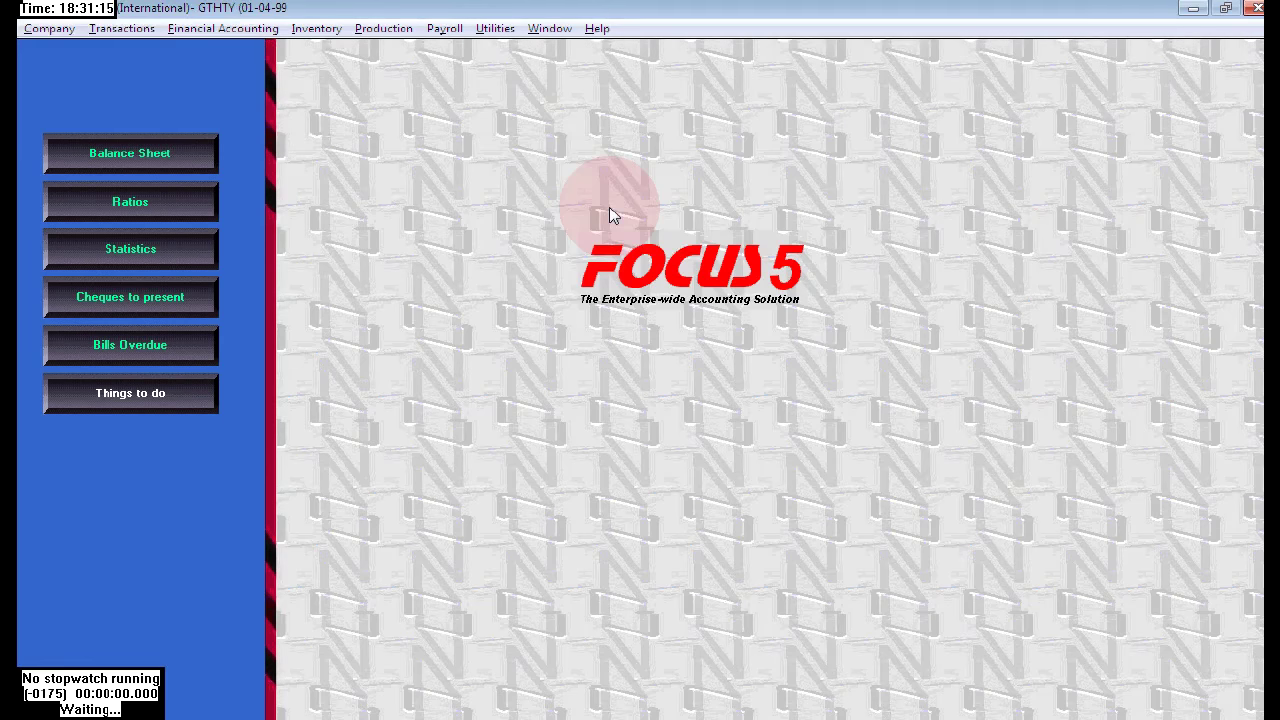
# Record and save a cash and bank receipt dated 1-4-99 into STATE BANK OF INDIA A/C, with 20000 from the payer in transaction 1
pyautogui.click(122, 28)
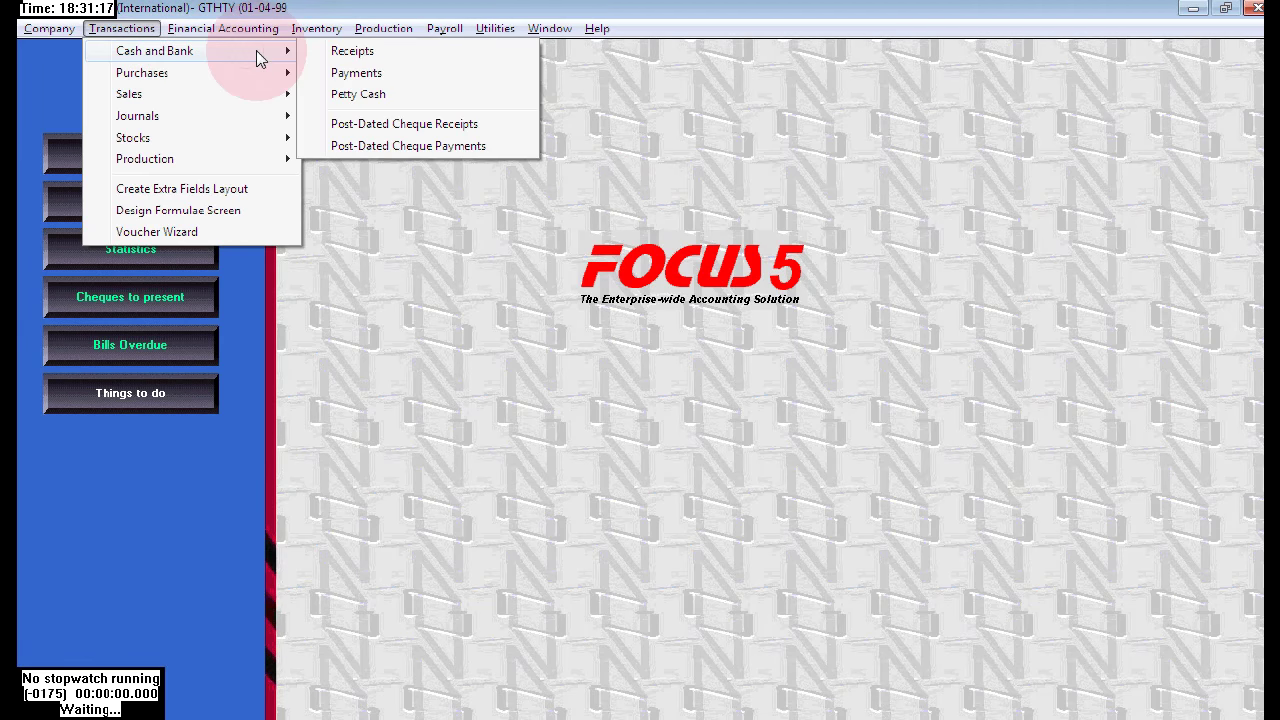
pyautogui.click(345, 50)
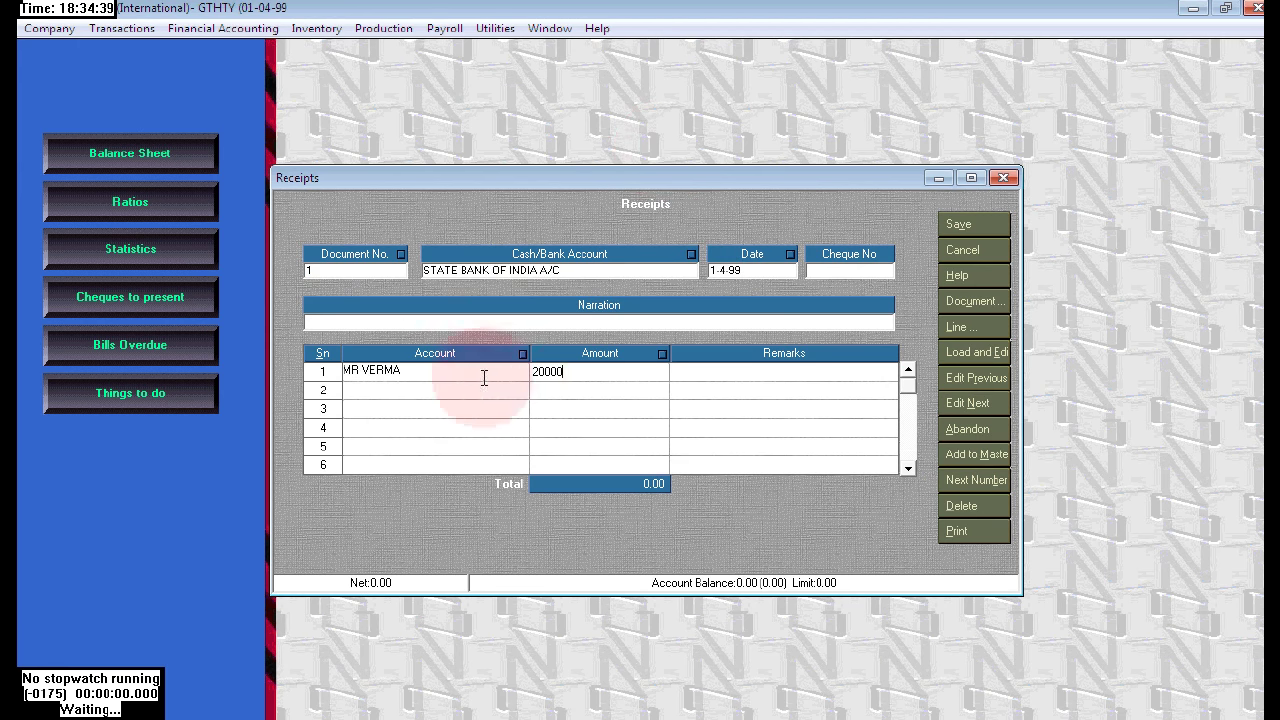
pyautogui.click(579, 391)
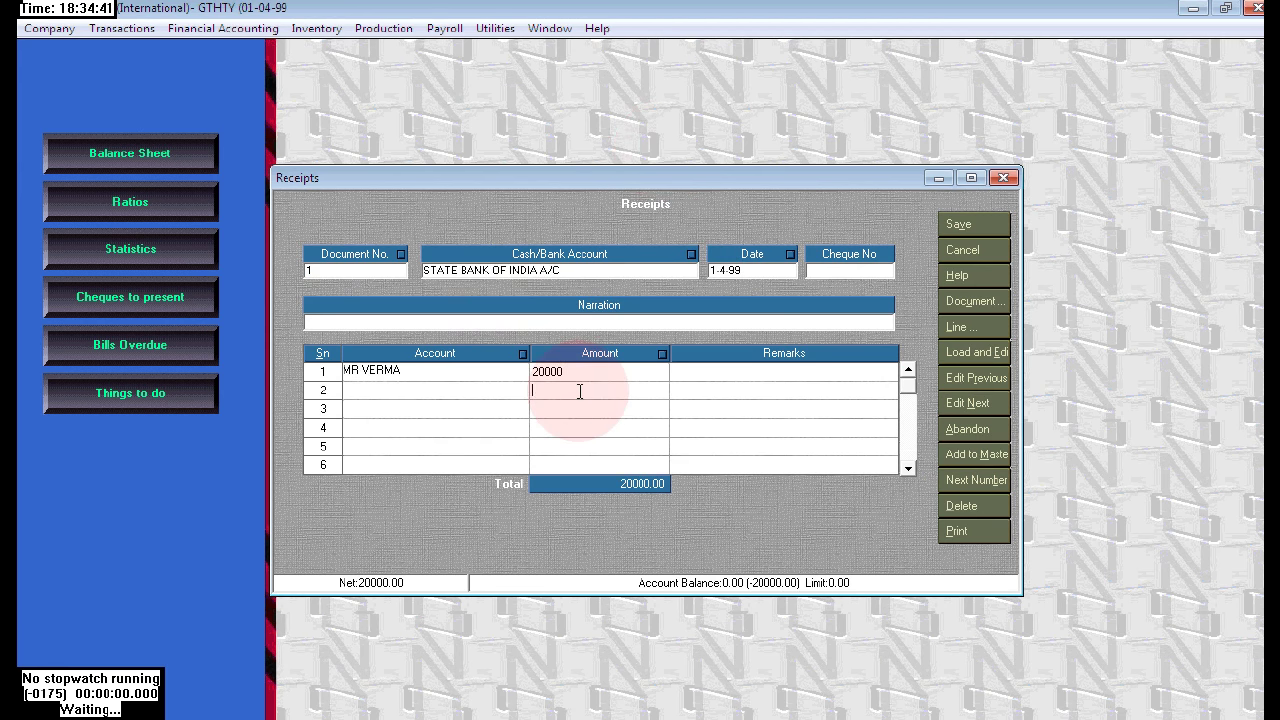
pyautogui.click(1018, 208)
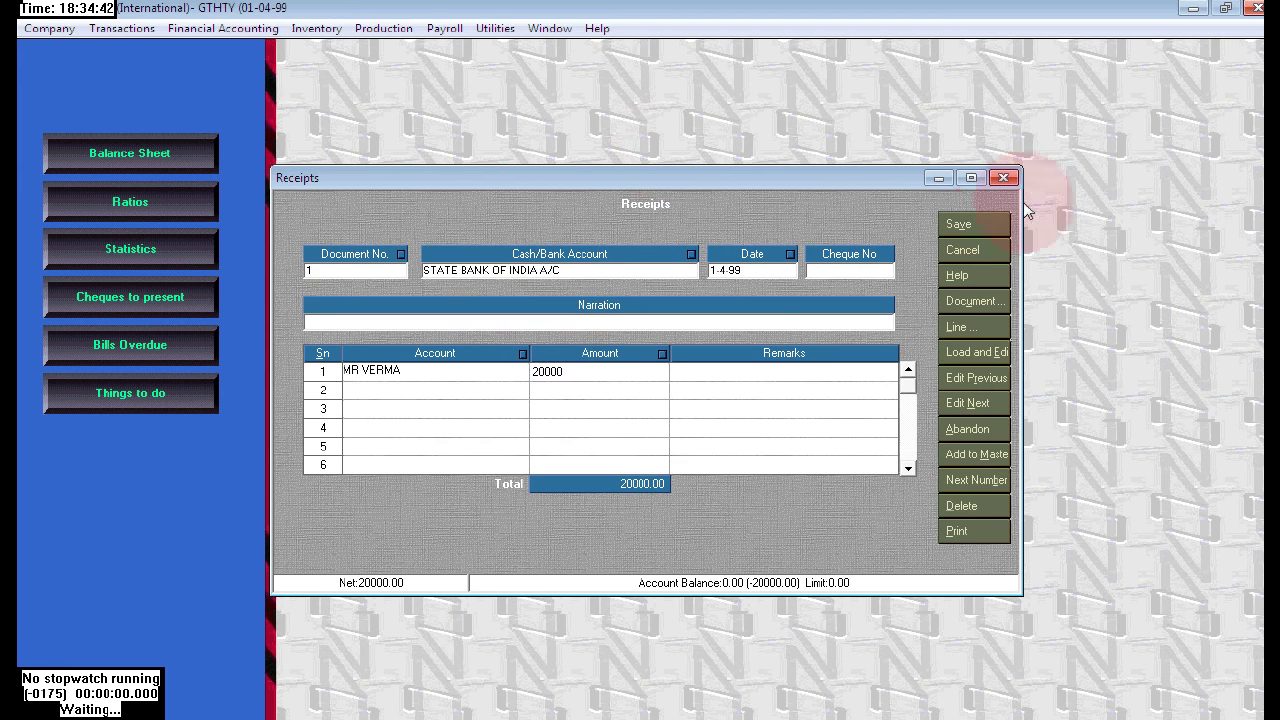
pyautogui.click(970, 223)
# Check transaction 2 in the Word list and start a Focus 5 sales invoice with account SALES and customer STATE BANK OF INDIA A/C
pyautogui.moveTo(291, 291); pyautogui.dragTo(876, 294)
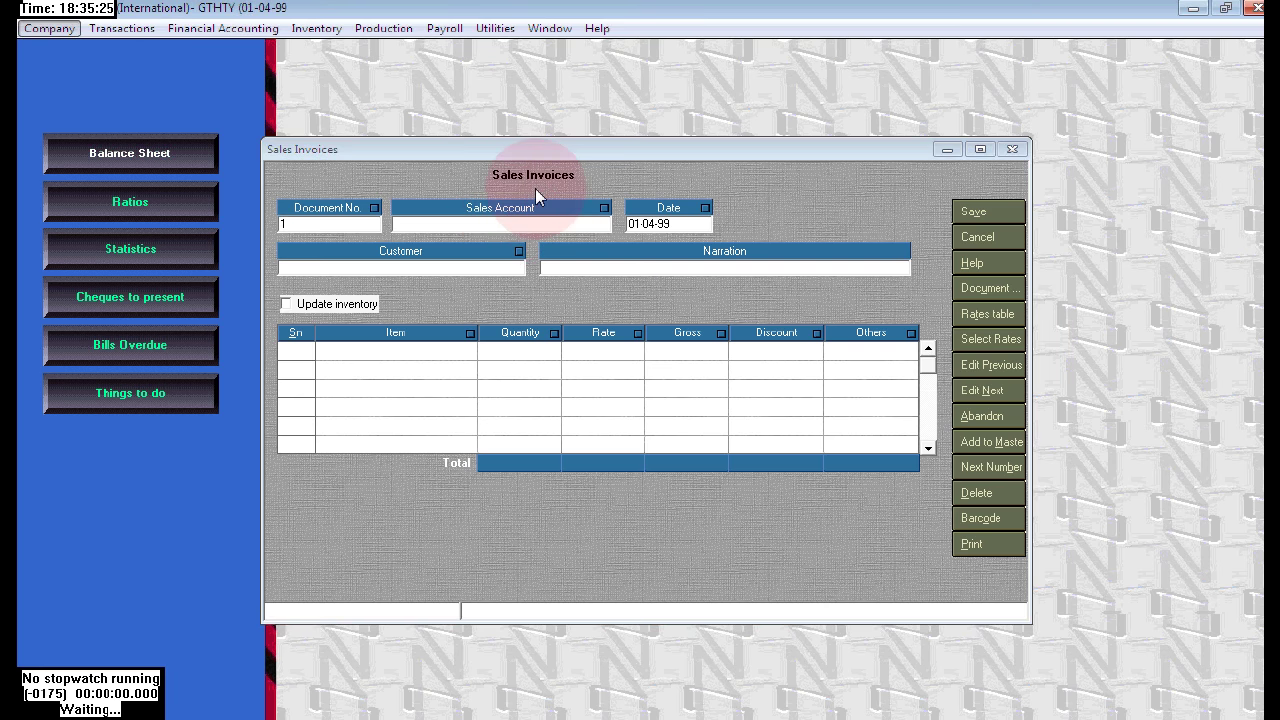
pyautogui.click(580, 224)
pyautogui.click(600, 224)
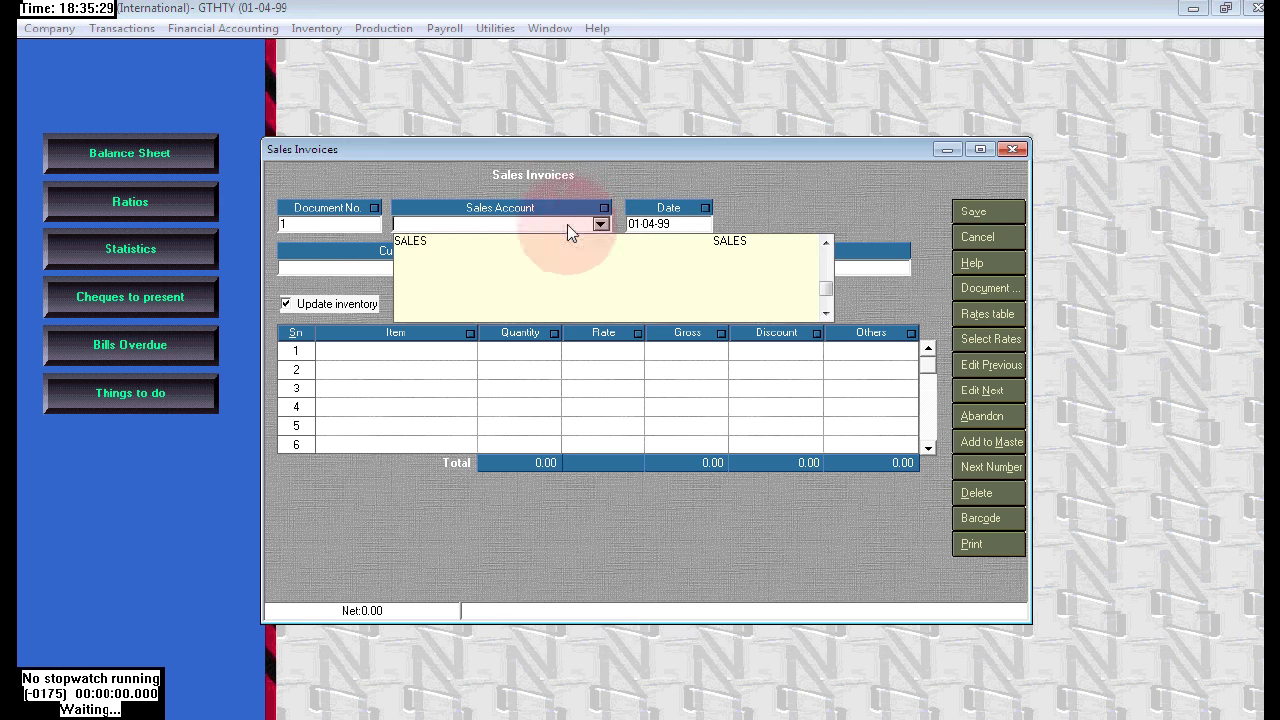
pyautogui.click(410, 245)
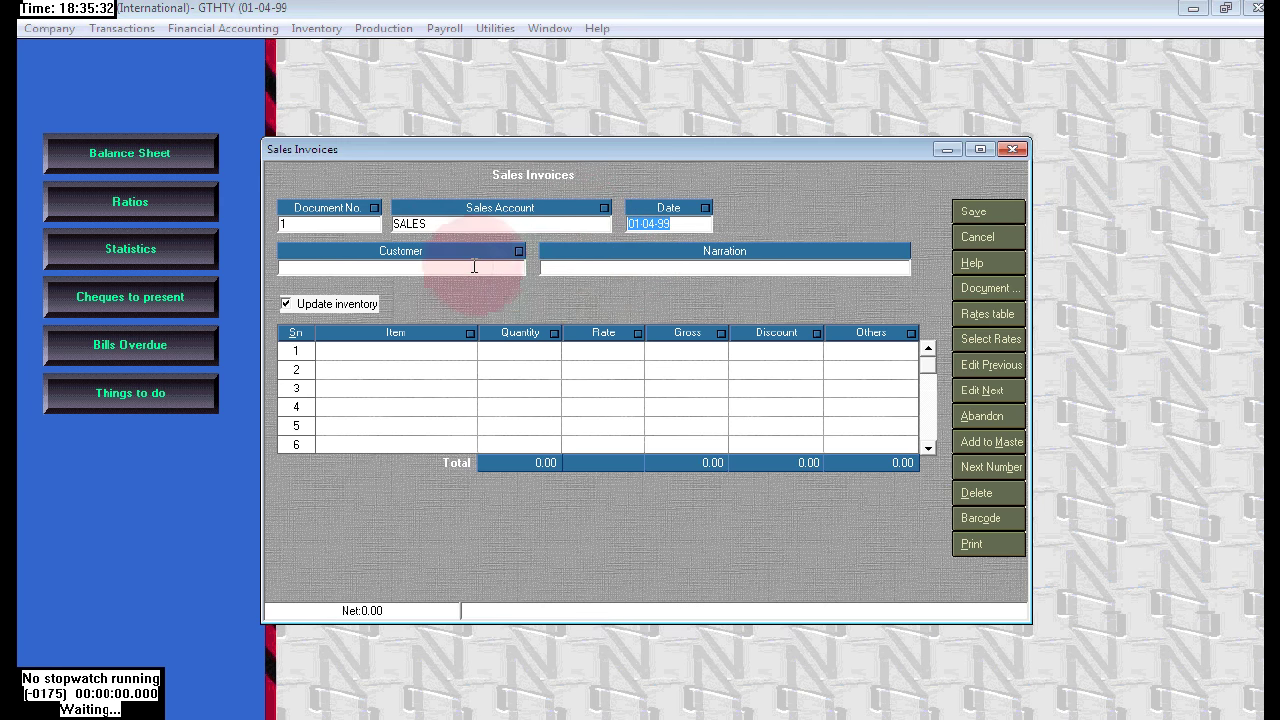
pyautogui.click(514, 270)
pyautogui.click(515, 269)
pyautogui.click(380, 336)
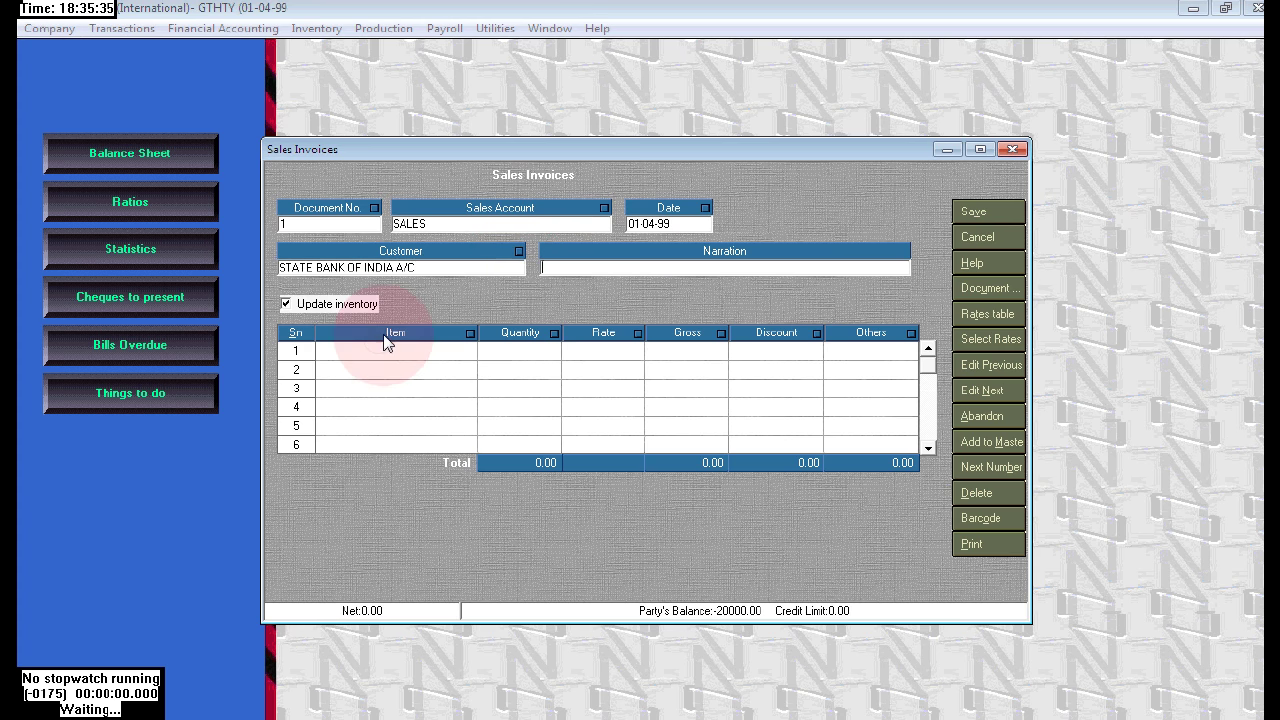
# Enter the item Goods on the invoice's first line with quantity 1 and the rate 3500 from the Word list
pyautogui.click(467, 351)
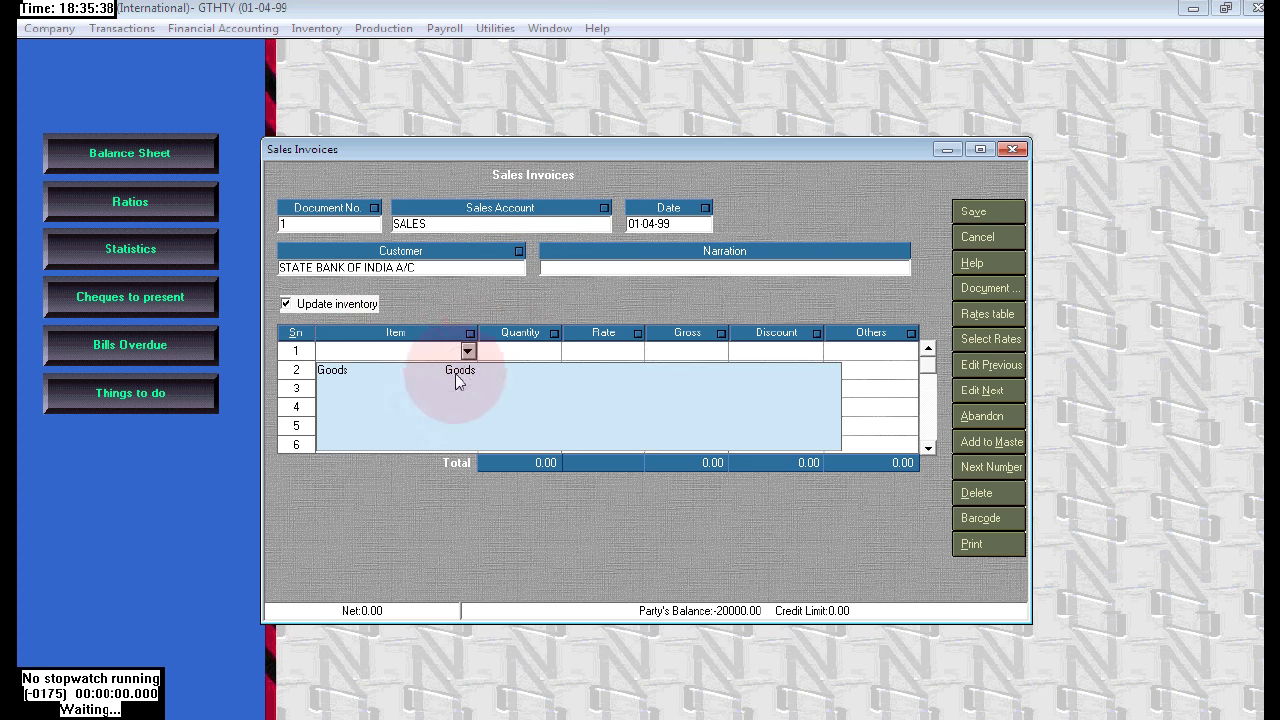
pyautogui.click(460, 370)
pyautogui.click(597, 350)
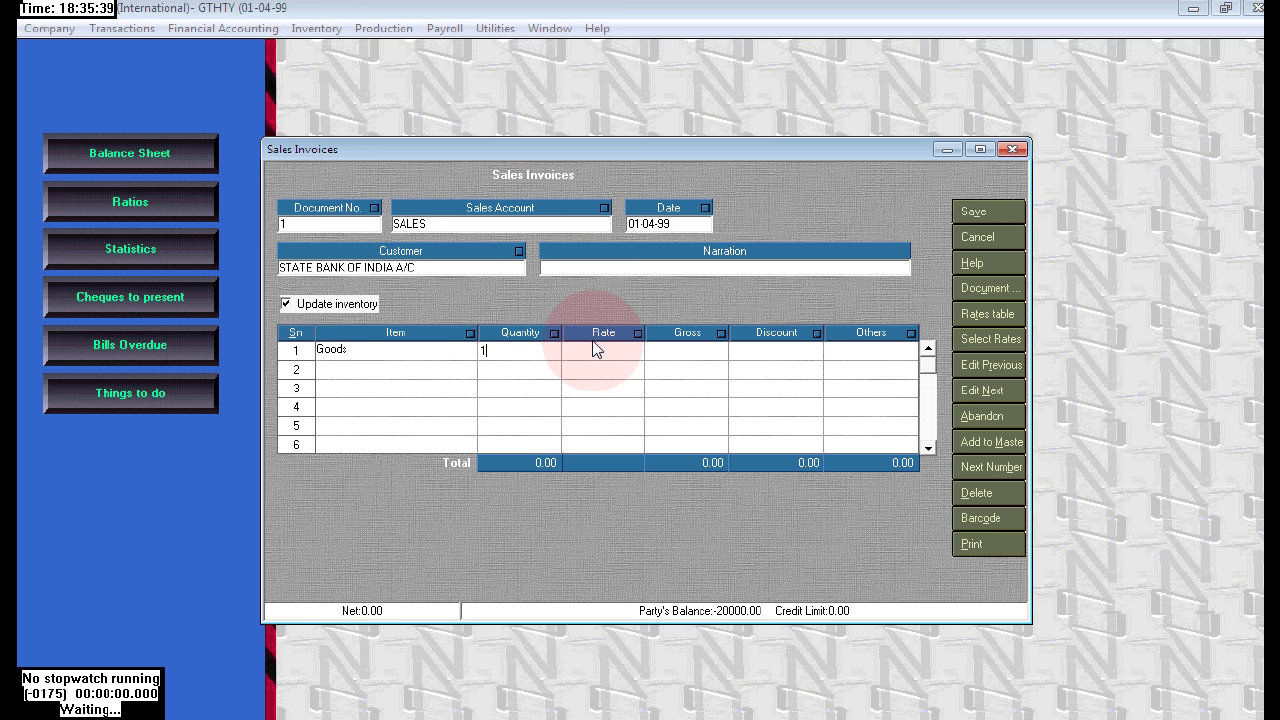
pyautogui.click(528, 500)
pyautogui.click(594, 355)
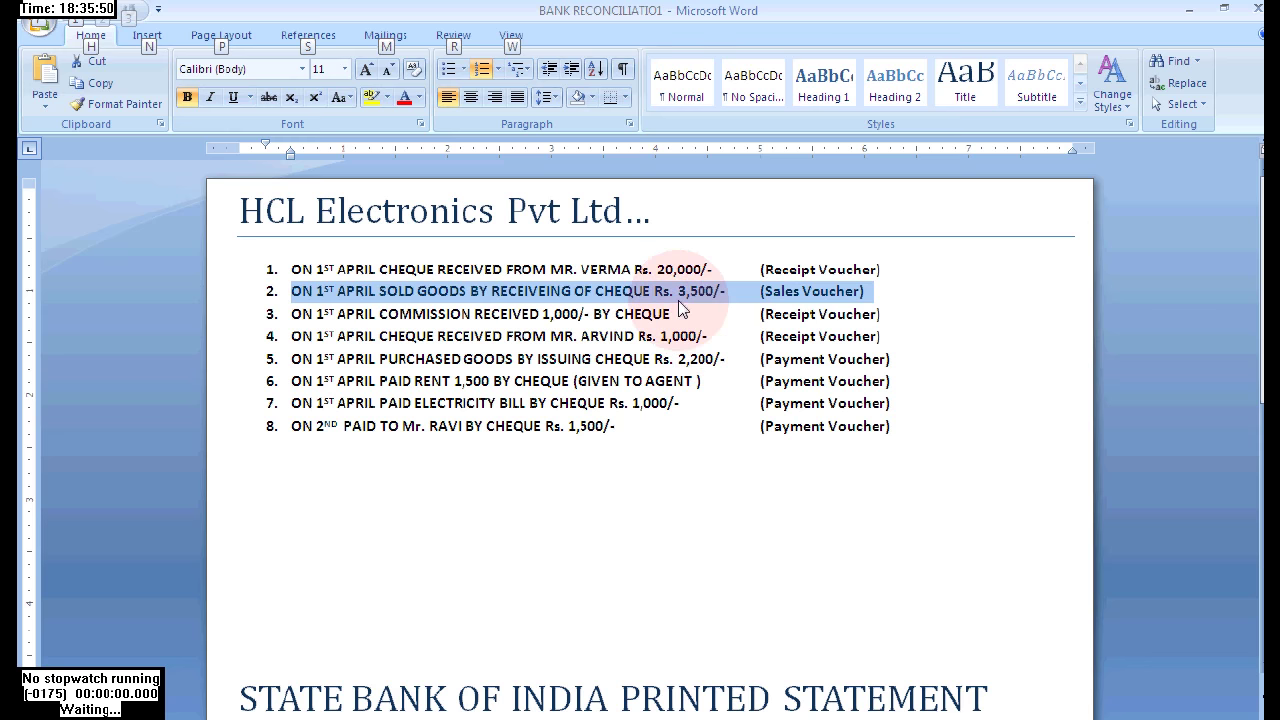
pyautogui.hotkey('alt', 'Tab')
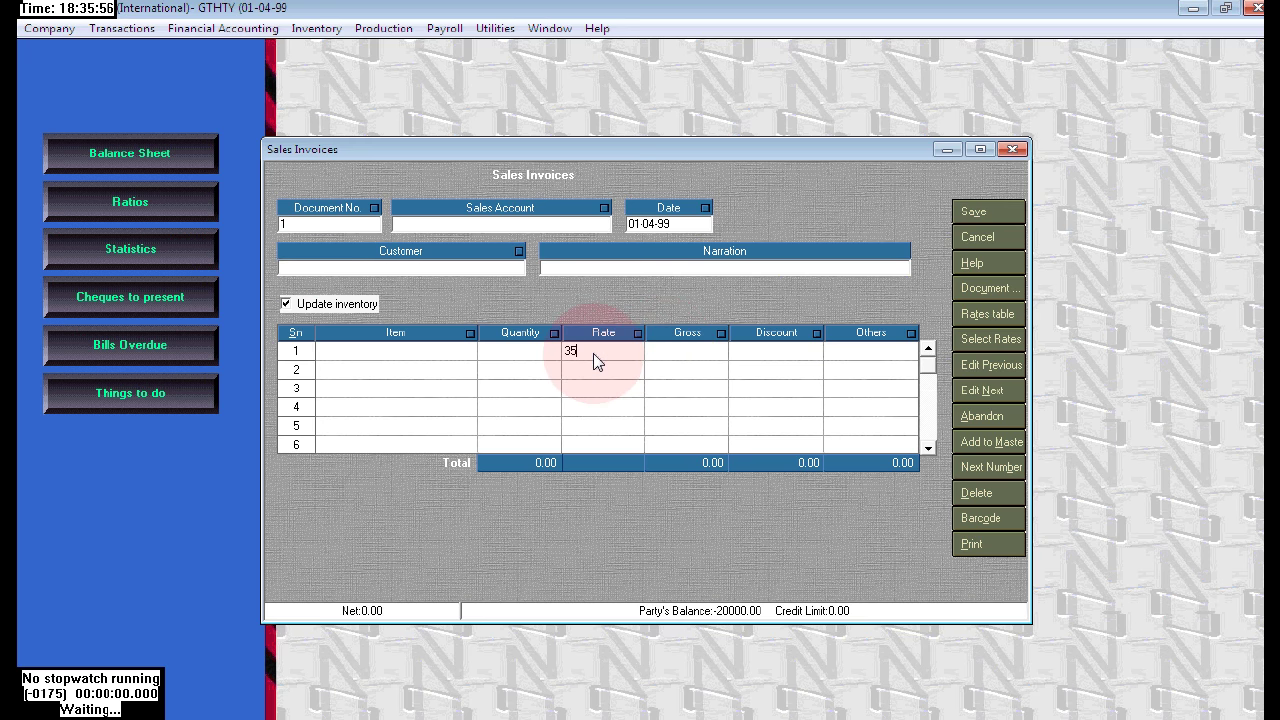
pyautogui.press('Return')
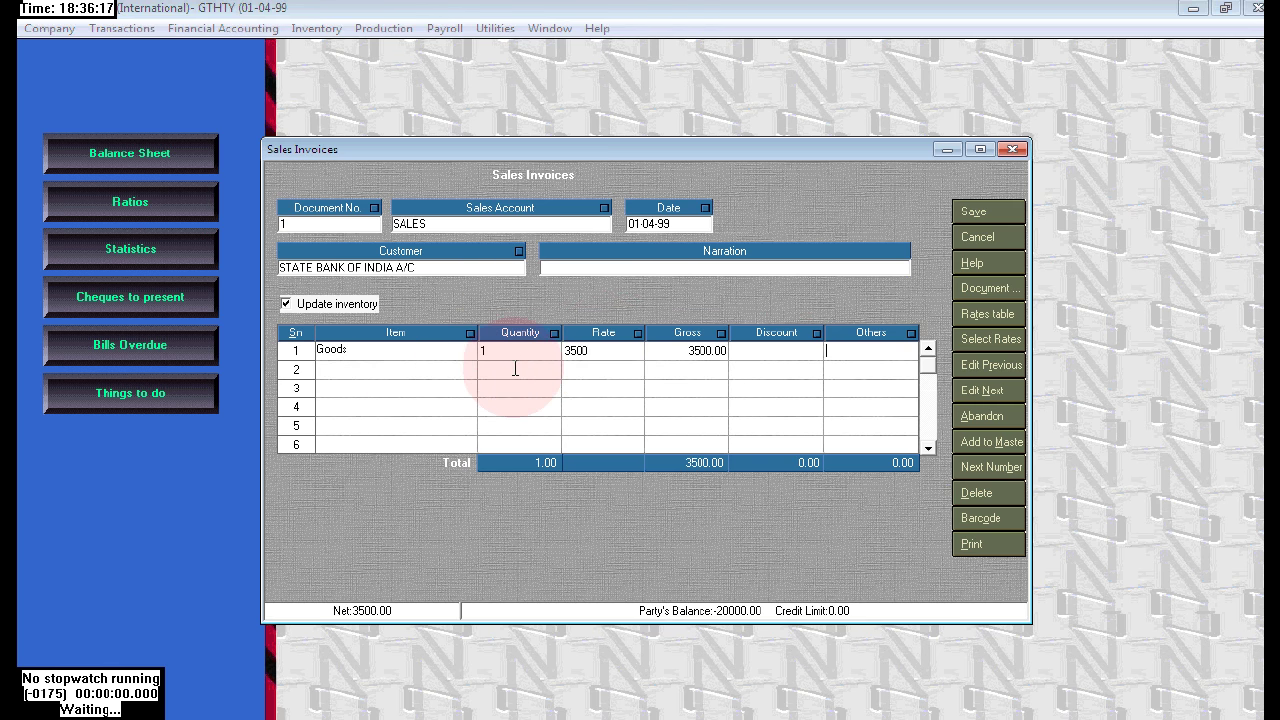
# Save the completed sales invoice and close the Sales Invoices form
pyautogui.click(515, 369)
pyautogui.press('Return')
pyautogui.click(1010, 213)
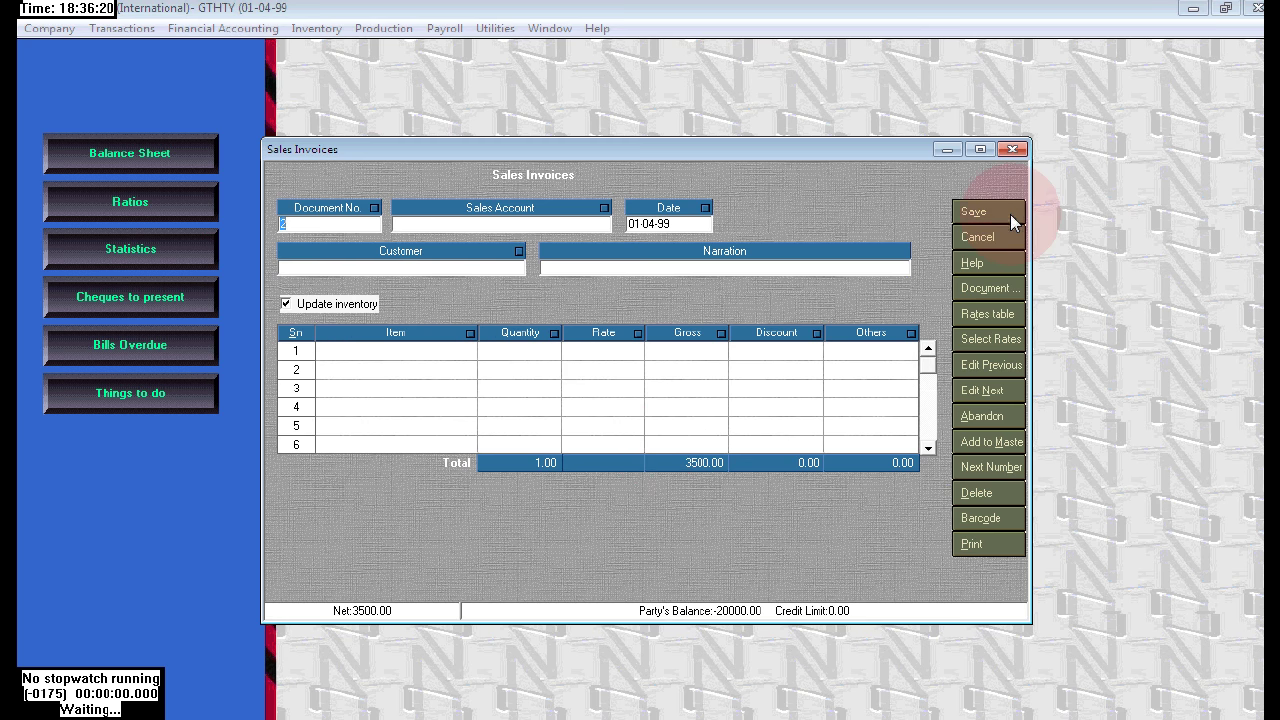
pyautogui.click(1013, 149)
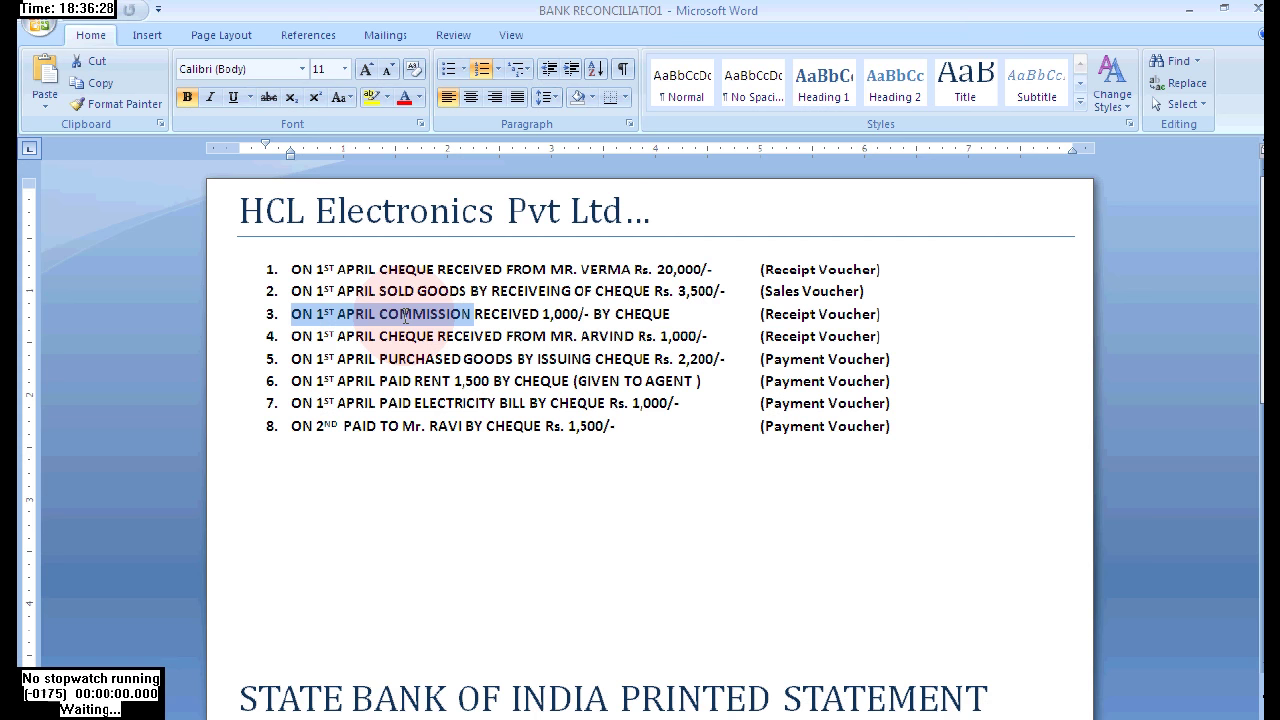
# Check transaction 3 in the Word list and start a Focus 5 receipt with STATE BANK OF INDIA A/C as the cash/bank account
pyautogui.moveTo(405, 316); pyautogui.dragTo(903, 320)
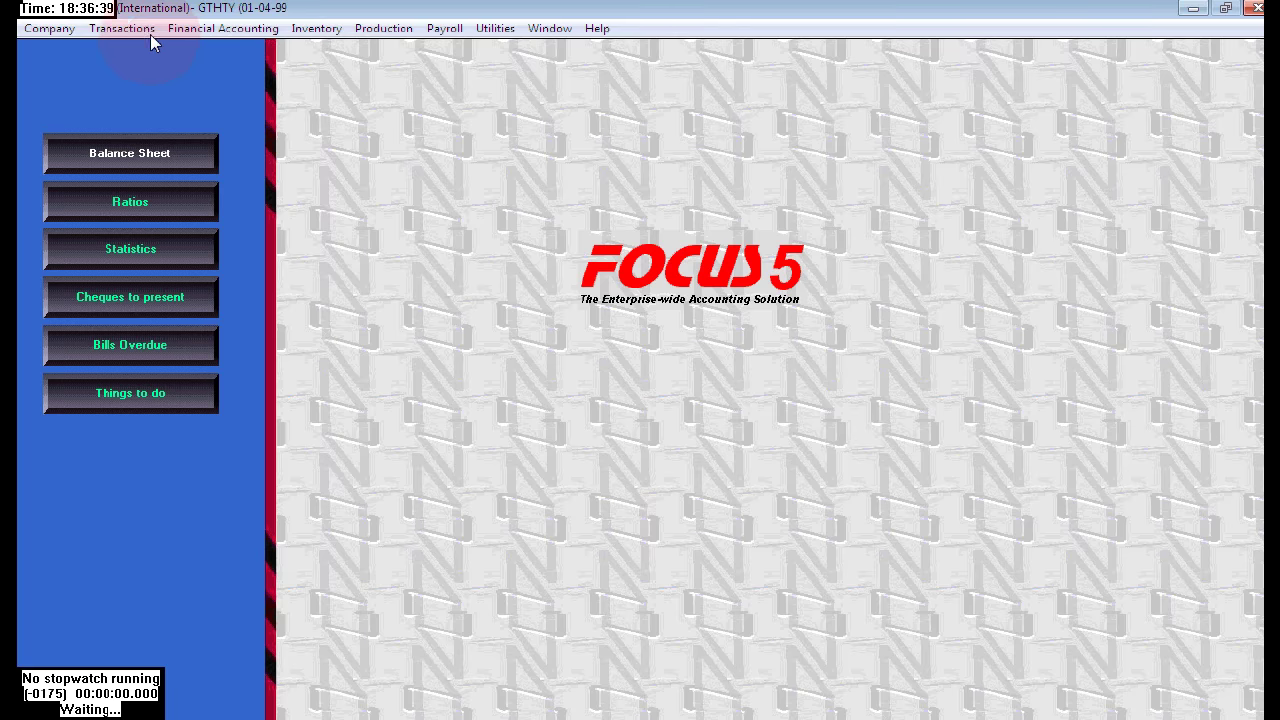
pyautogui.click(146, 30)
pyautogui.moveTo(168, 51)
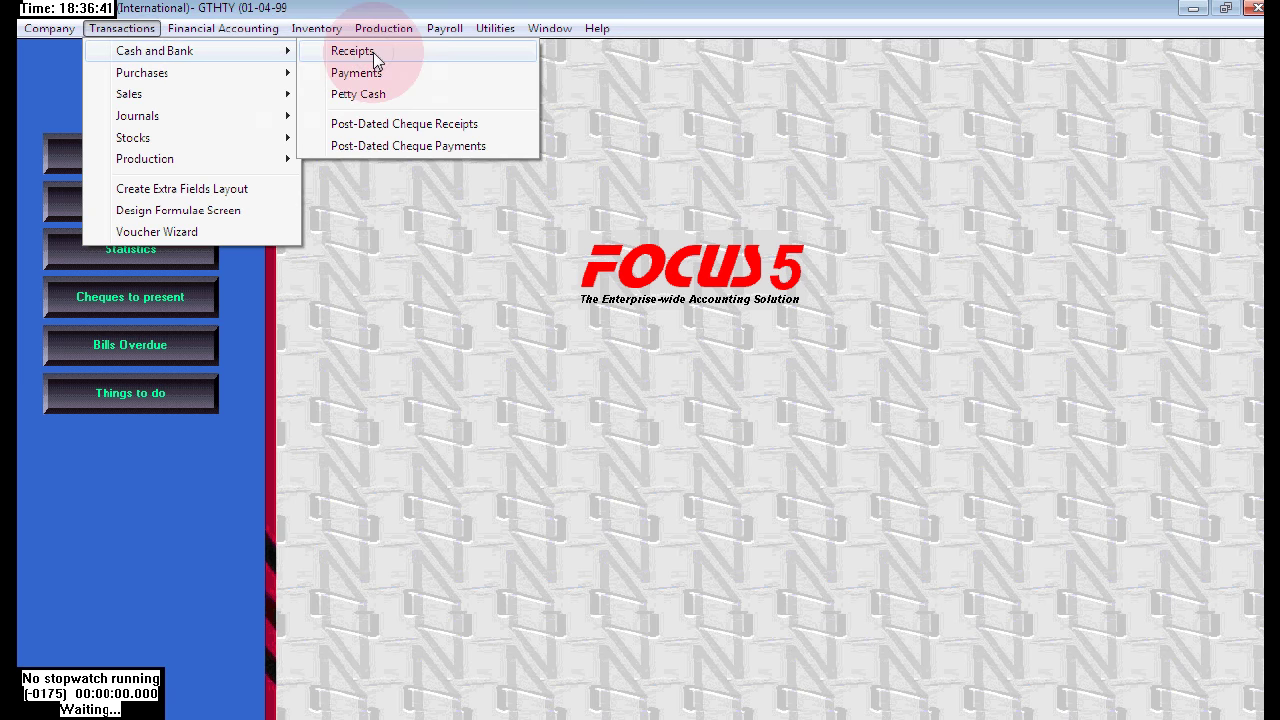
pyautogui.click(374, 56)
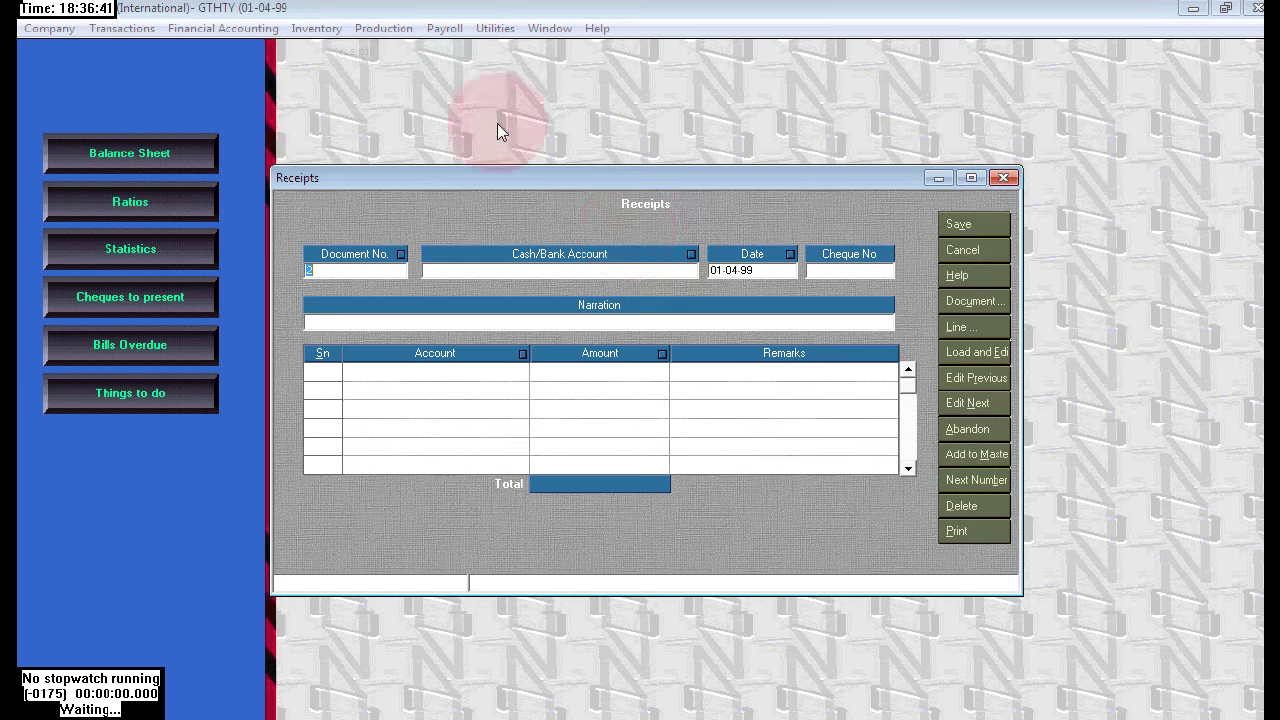
pyautogui.click(686, 271)
pyautogui.click(687, 272)
pyautogui.click(503, 281)
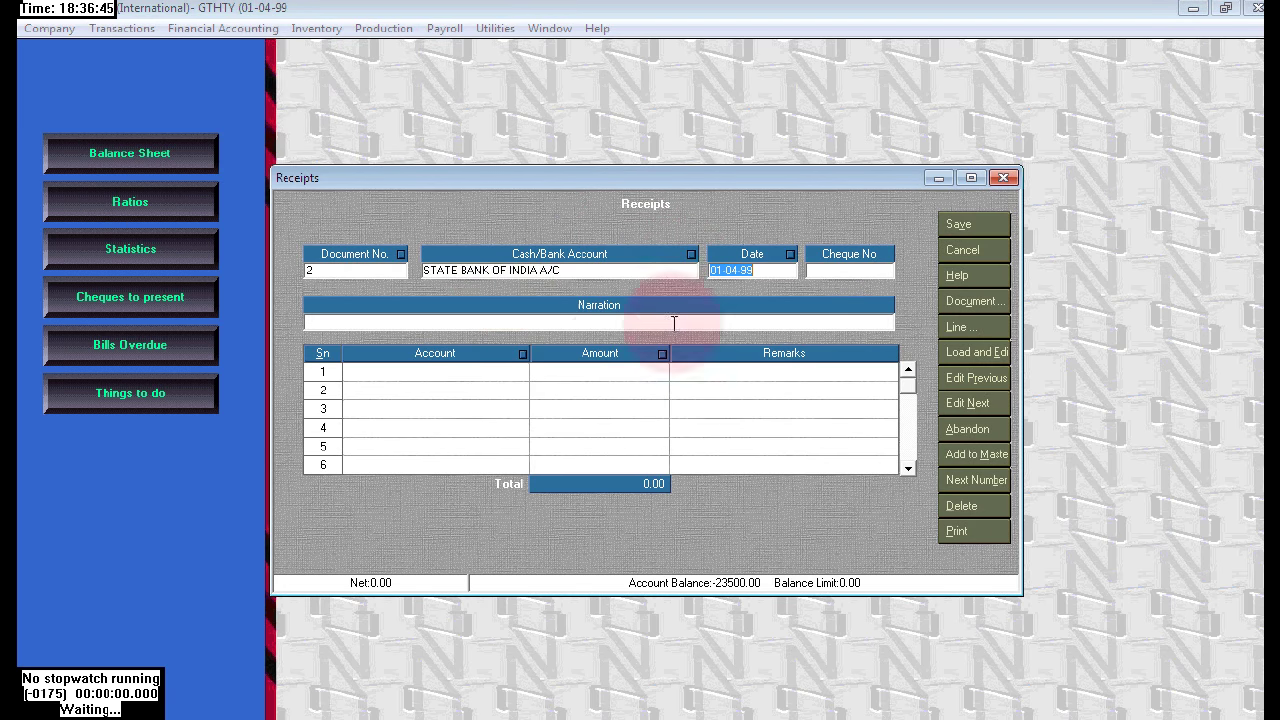
# Enter the COMMISSION account with an amount of 1000 on the first line, save the receipt and close the form
pyautogui.click(520, 371)
pyautogui.click(520, 371)
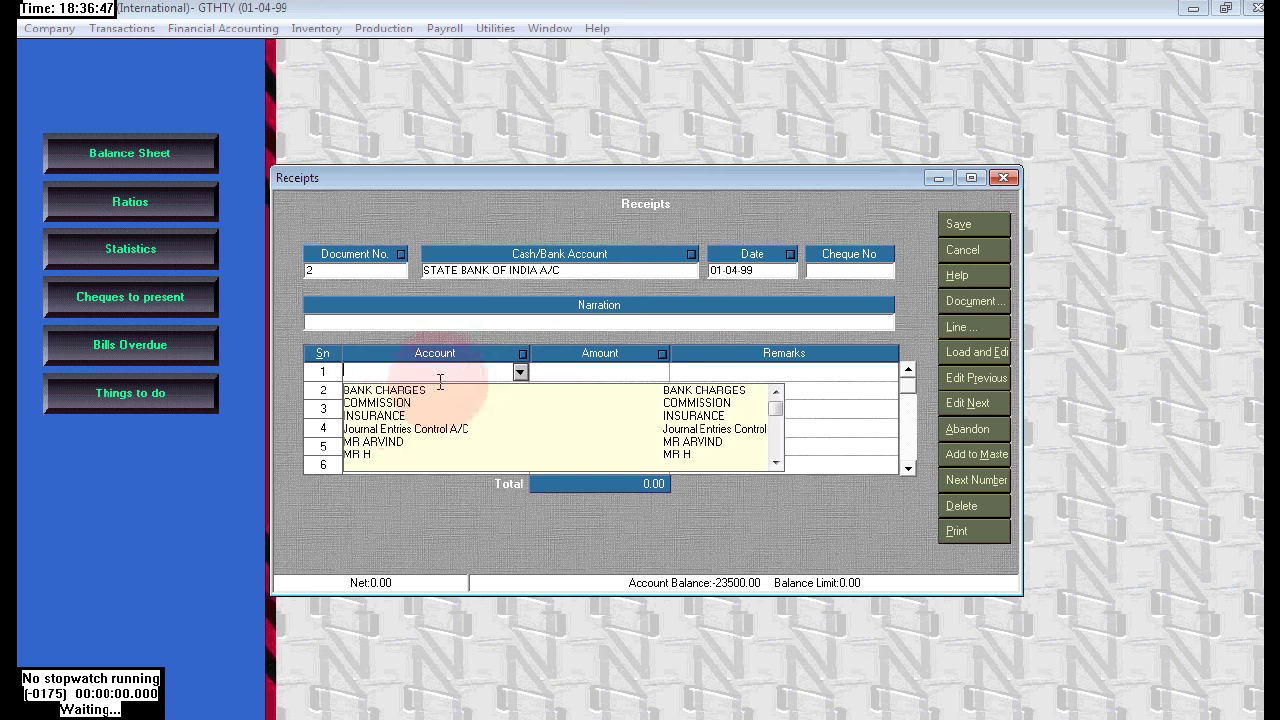
pyautogui.click(395, 404)
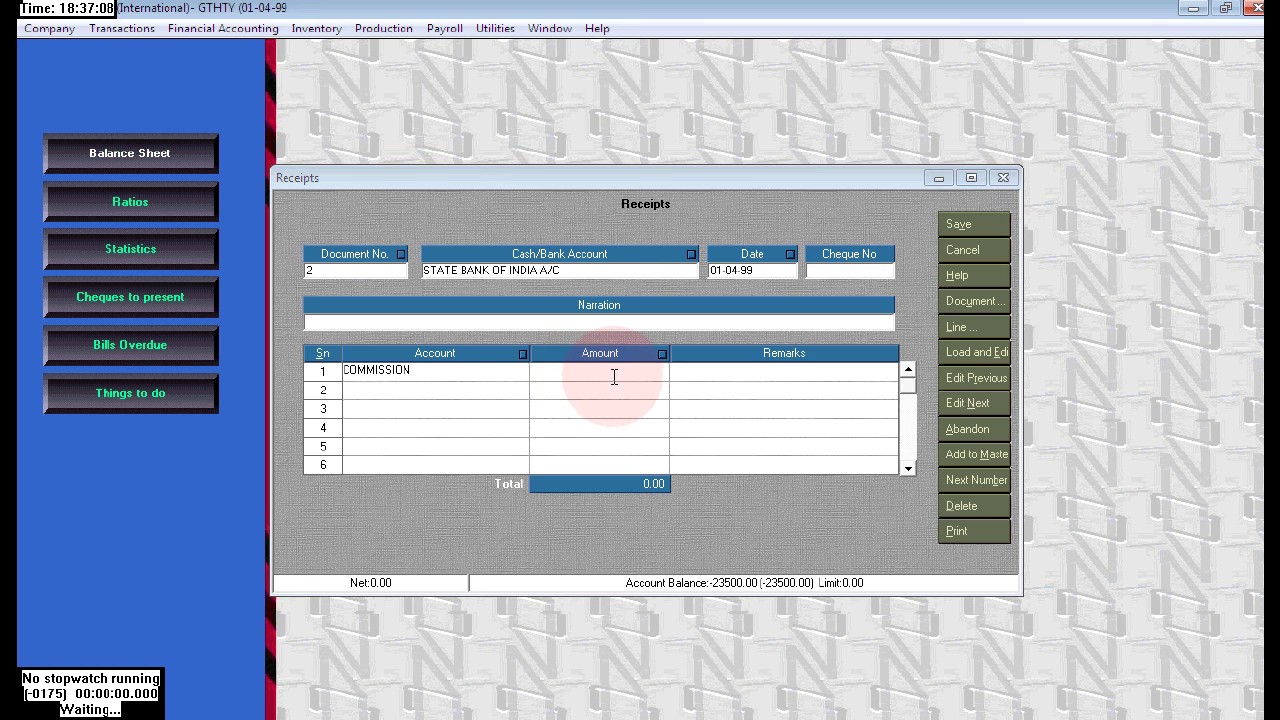
pyautogui.click(622, 374)
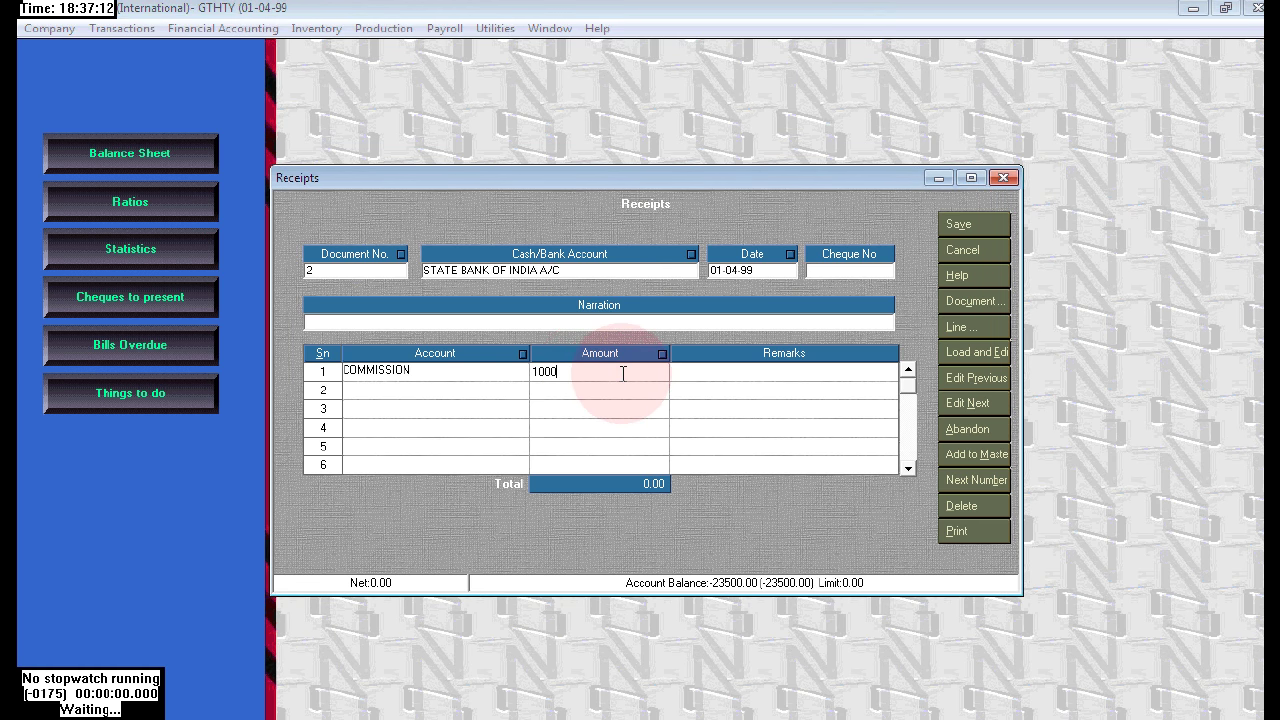
pyautogui.press('Return')
pyautogui.click(986, 224)
pyautogui.click(1006, 177)
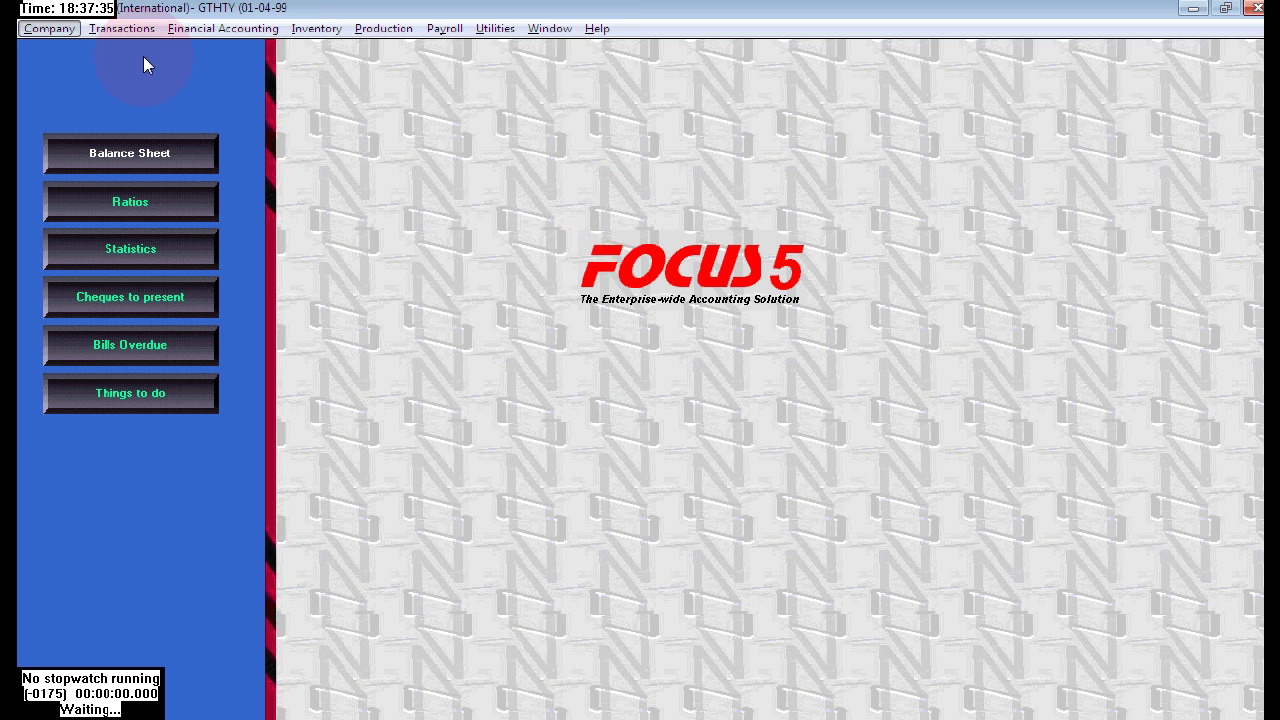
# Open a new receipt and choose STATE BANK OF INDIA A/C as its cash/bank account
pyautogui.click(121, 28)
pyautogui.moveTo(228, 52)
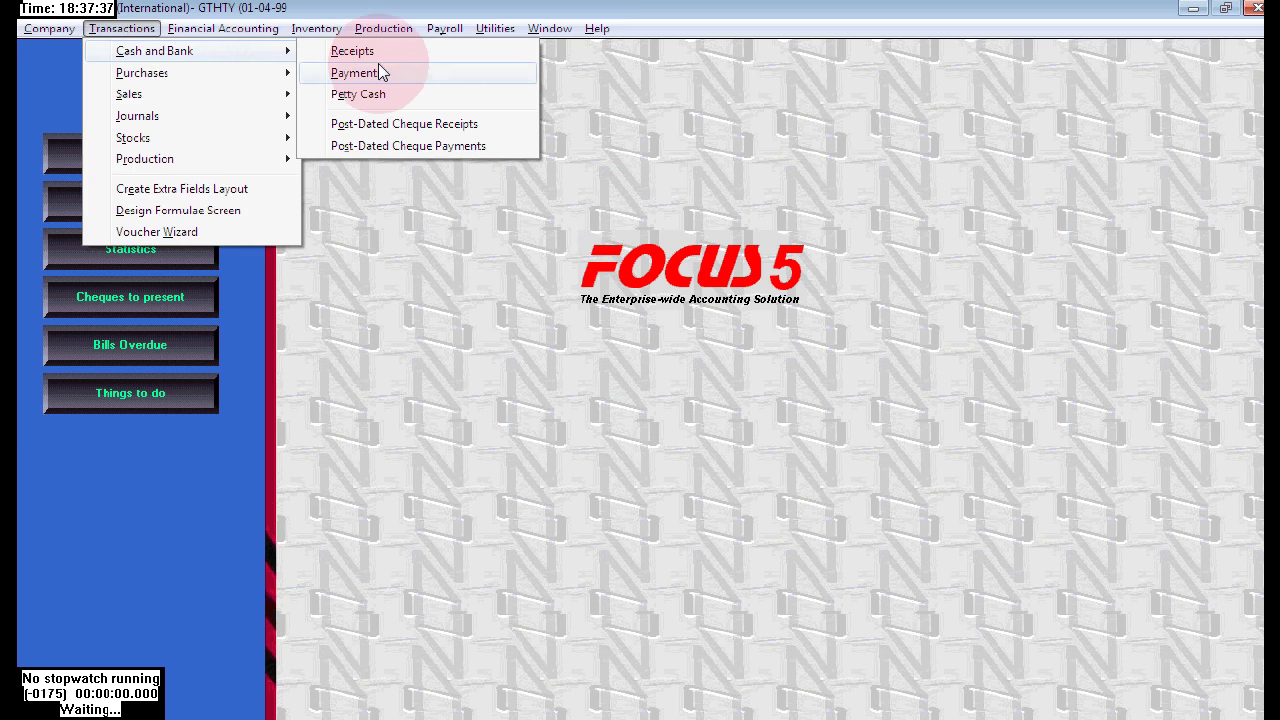
pyautogui.click(538, 57)
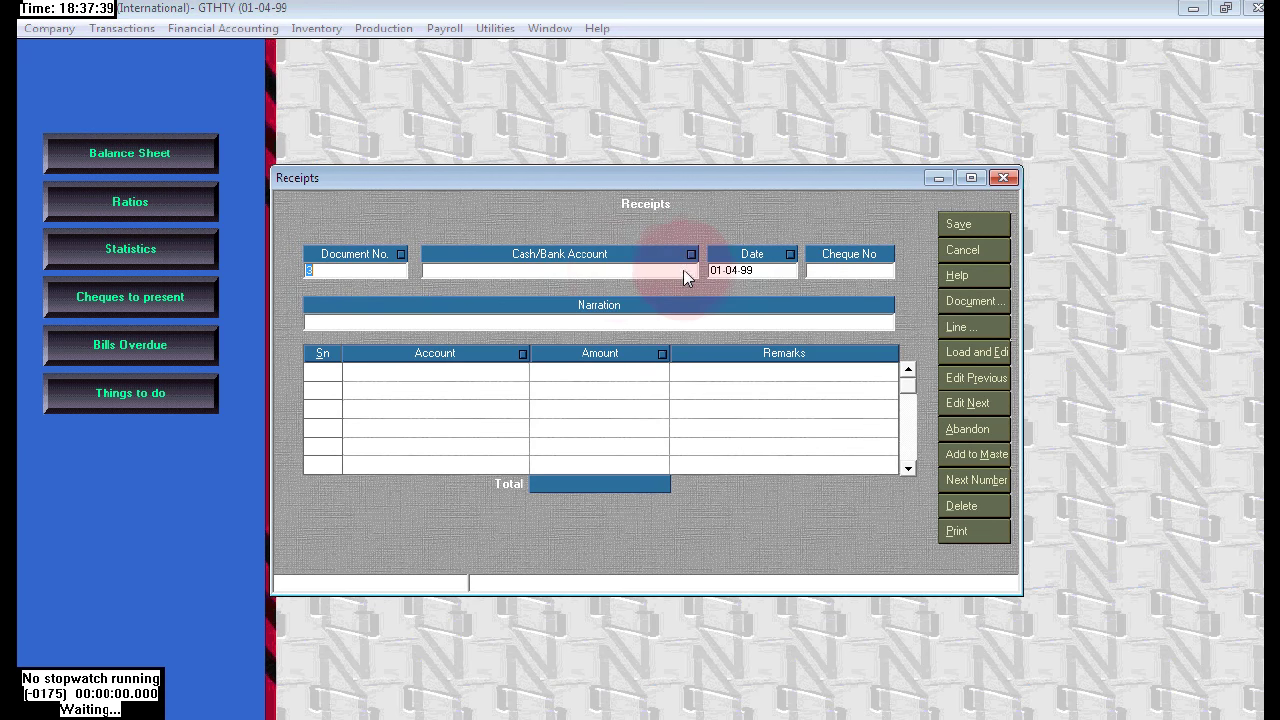
pyautogui.click(686, 272)
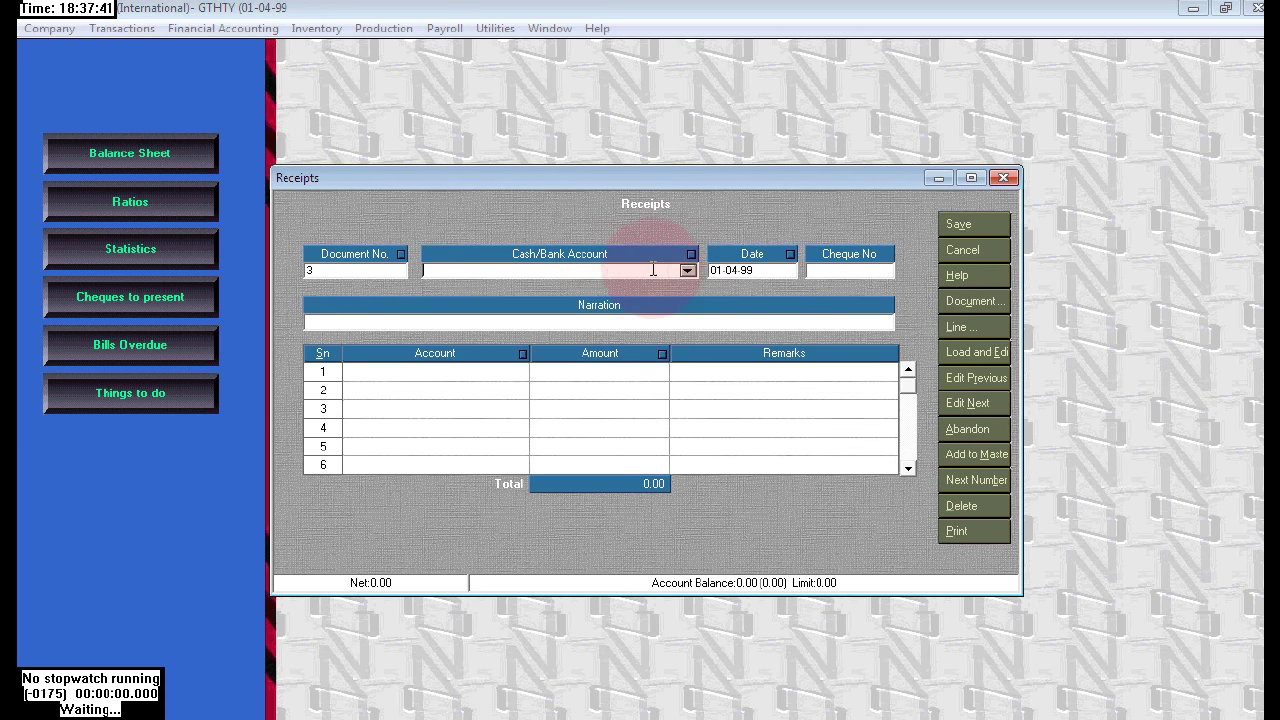
pyautogui.click(584, 270)
pyautogui.click(529, 290)
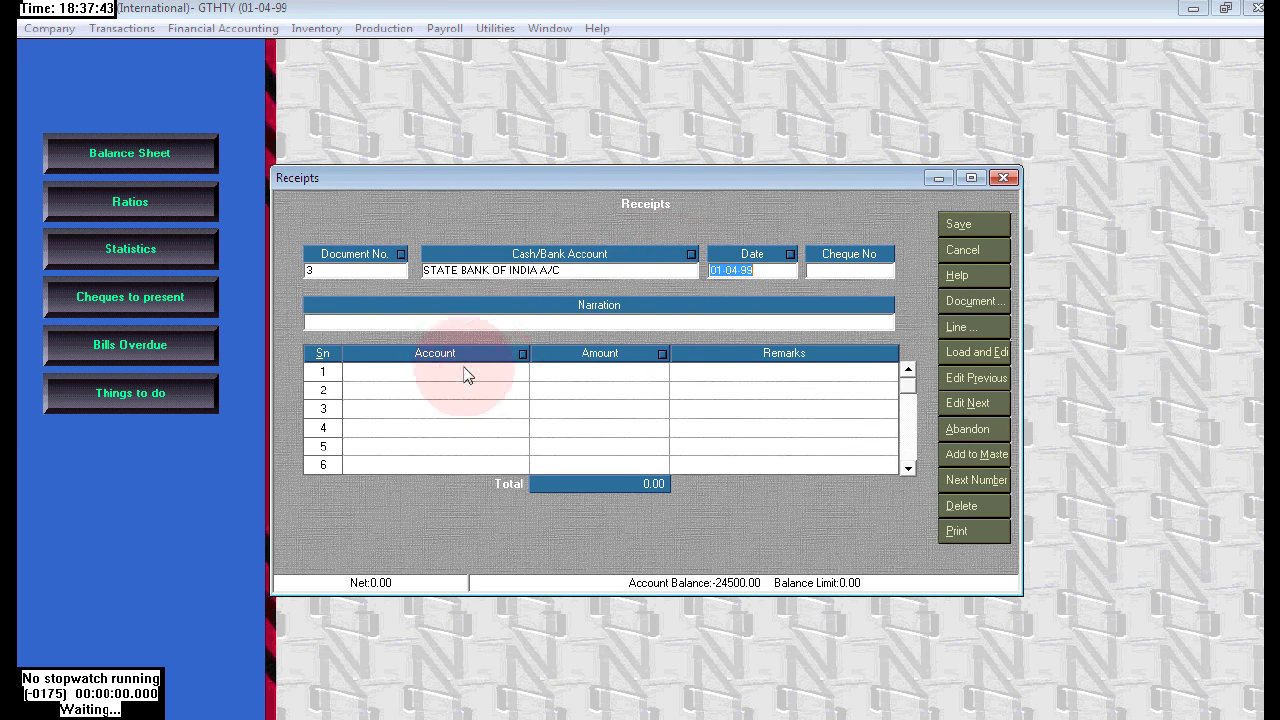
# Enter the customer account from transaction 4 with an amount of 1000 on the first line, save the receipt and close the form
pyautogui.click(497, 378)
pyautogui.click(520, 373)
pyautogui.click(375, 441)
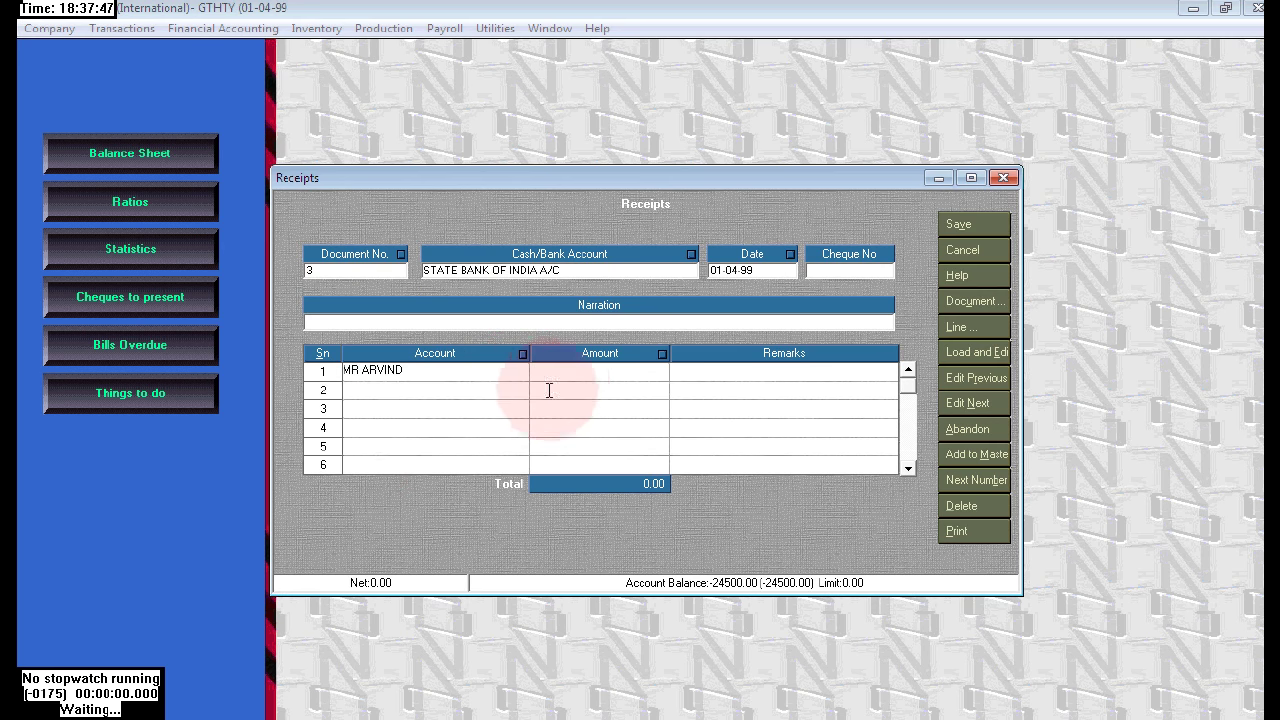
pyautogui.click(567, 372)
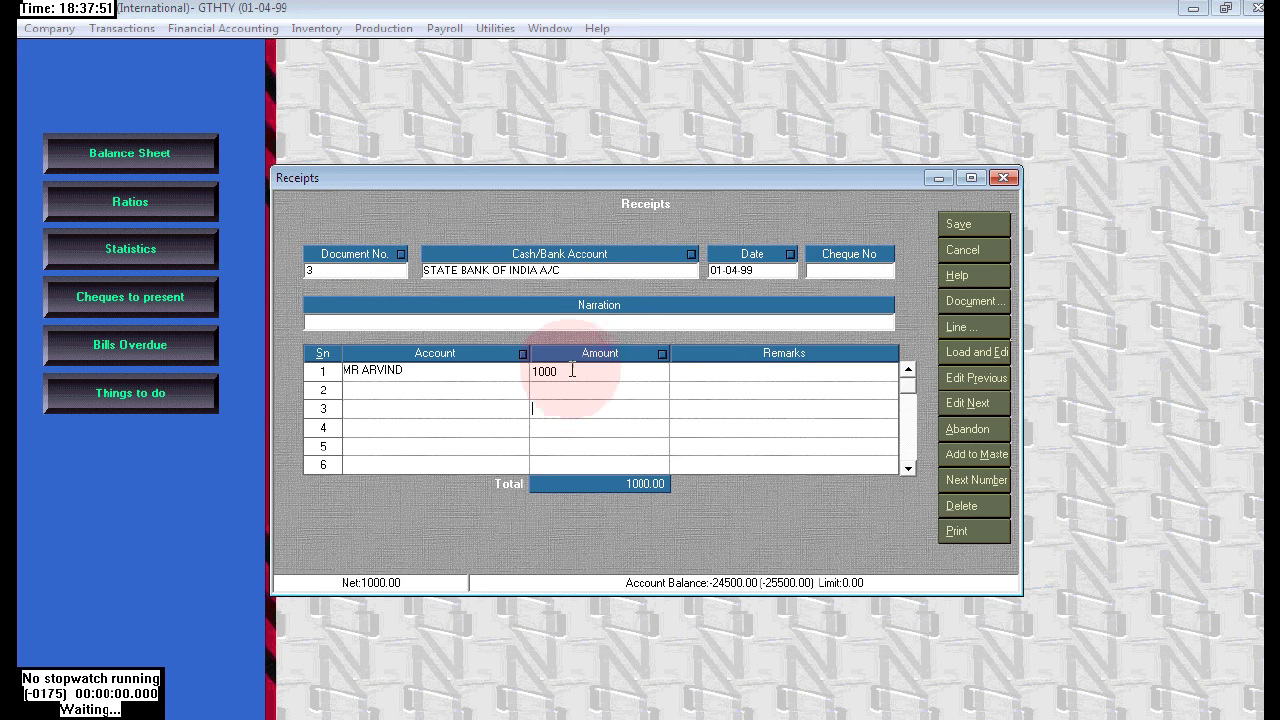
pyautogui.click(950, 220)
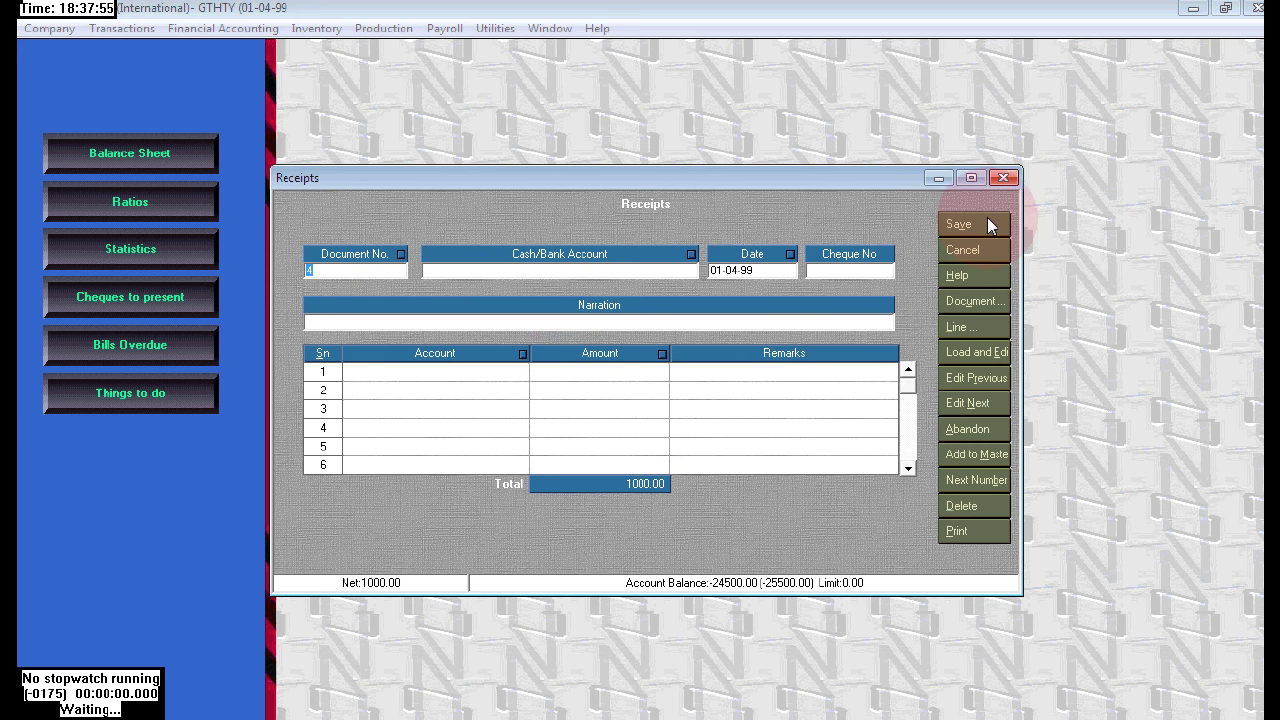
pyautogui.click(971, 225)
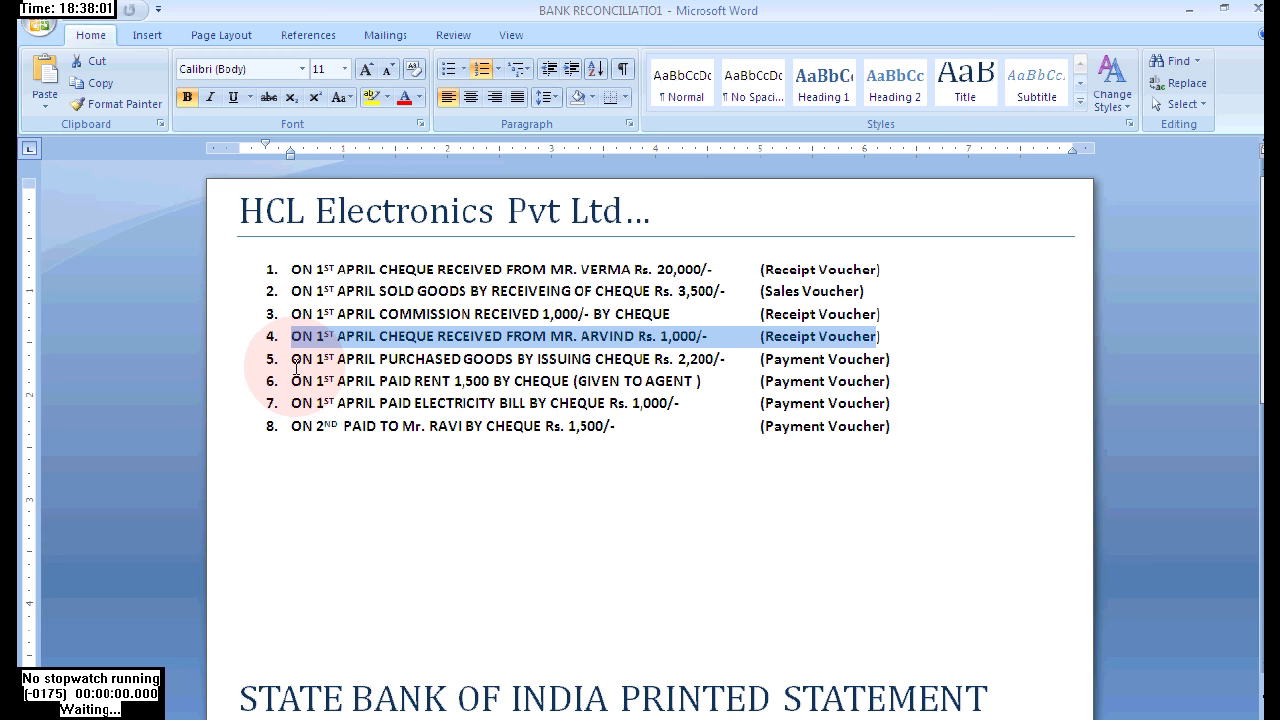
# Check transaction 5 in the Word list and open a new purchase voucher in Focus 5
pyautogui.moveTo(288, 359); pyautogui.dragTo(630, 375)
pyautogui.moveTo(765, 359); pyautogui.dragTo(893, 360)
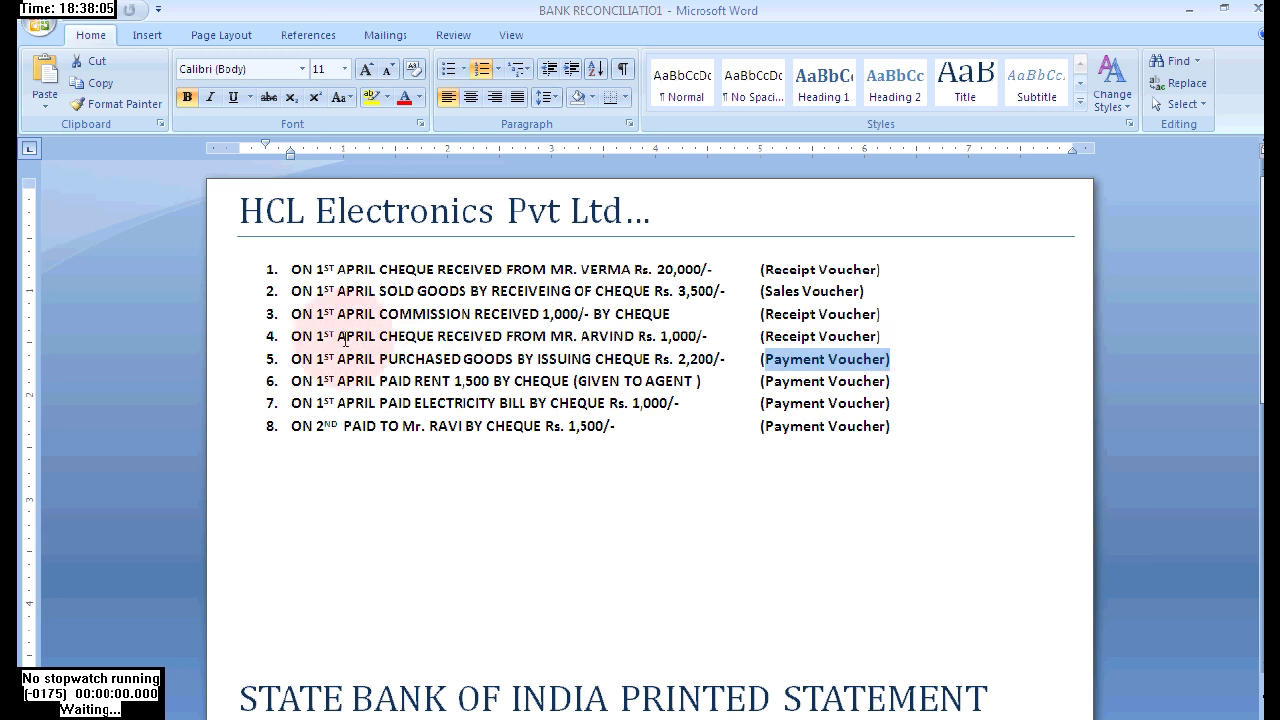
pyautogui.moveTo(287, 352); pyautogui.dragTo(886, 362)
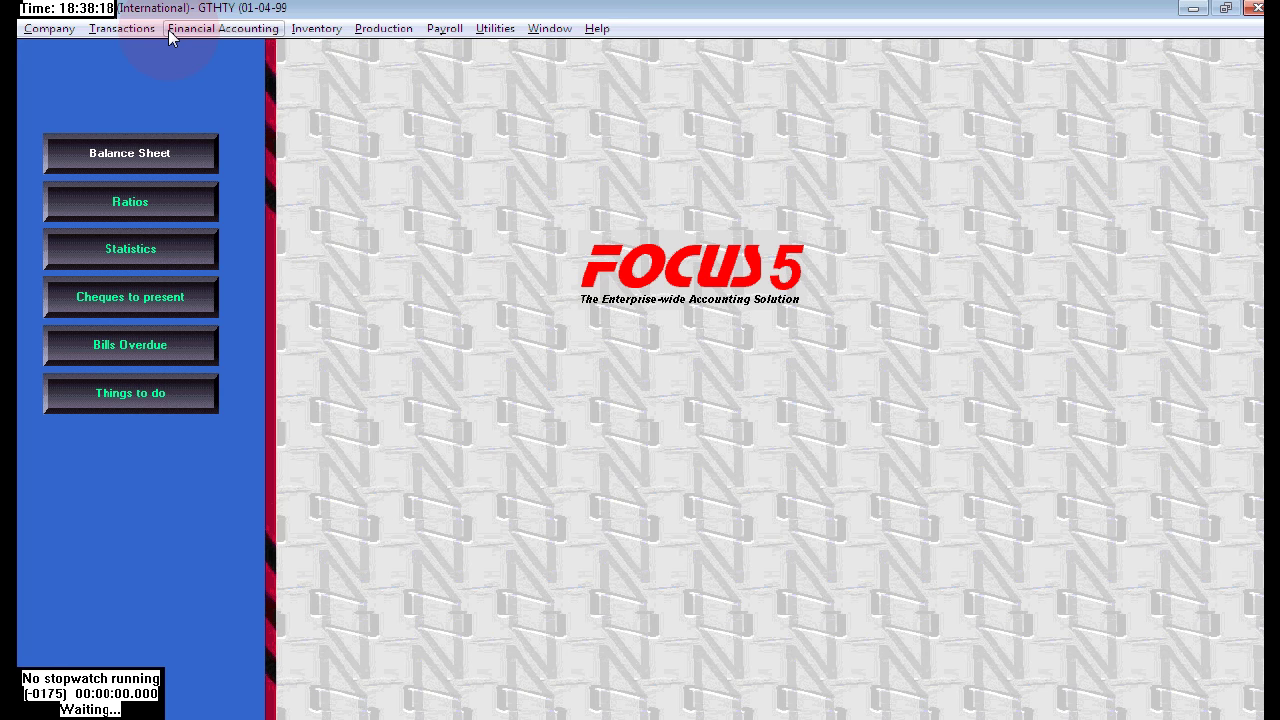
pyautogui.click(115, 28)
pyautogui.moveTo(250, 73)
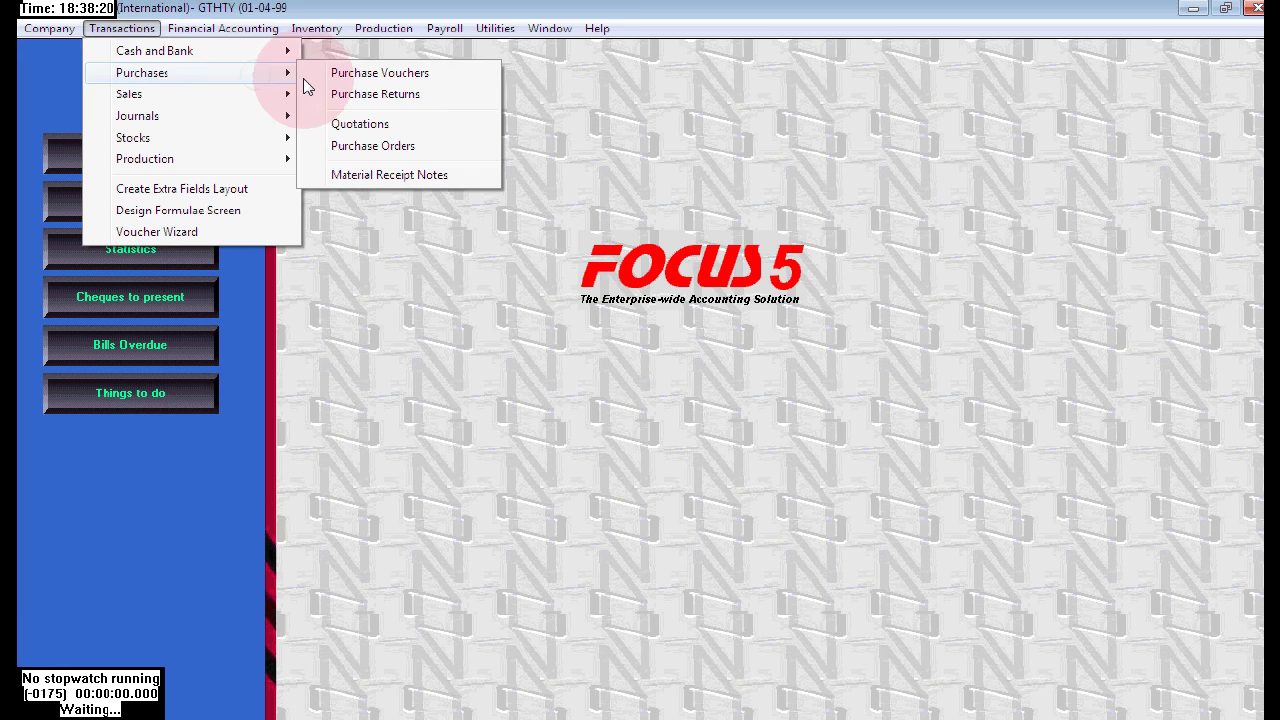
pyautogui.click(445, 76)
# Set the voucher's purchases account to PURCHASE and its vendor to STATE BANK OF INDIA A/C
pyautogui.click(603, 224)
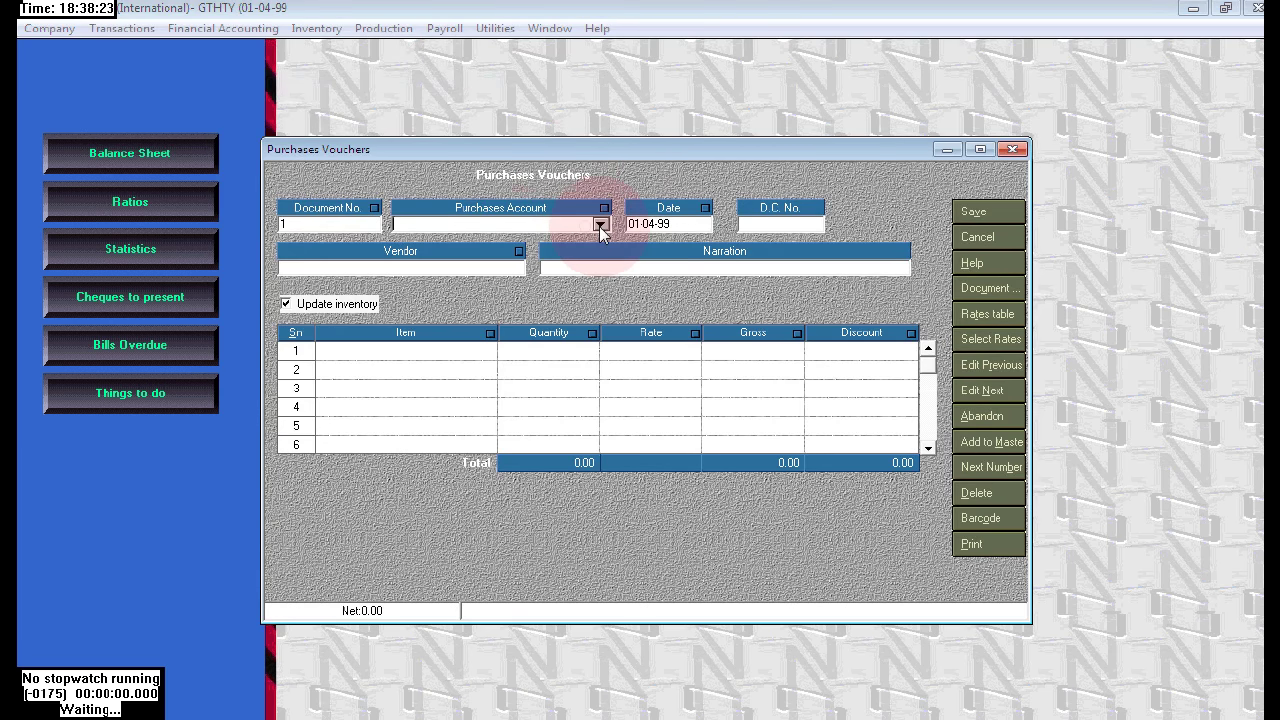
pyautogui.click(486, 246)
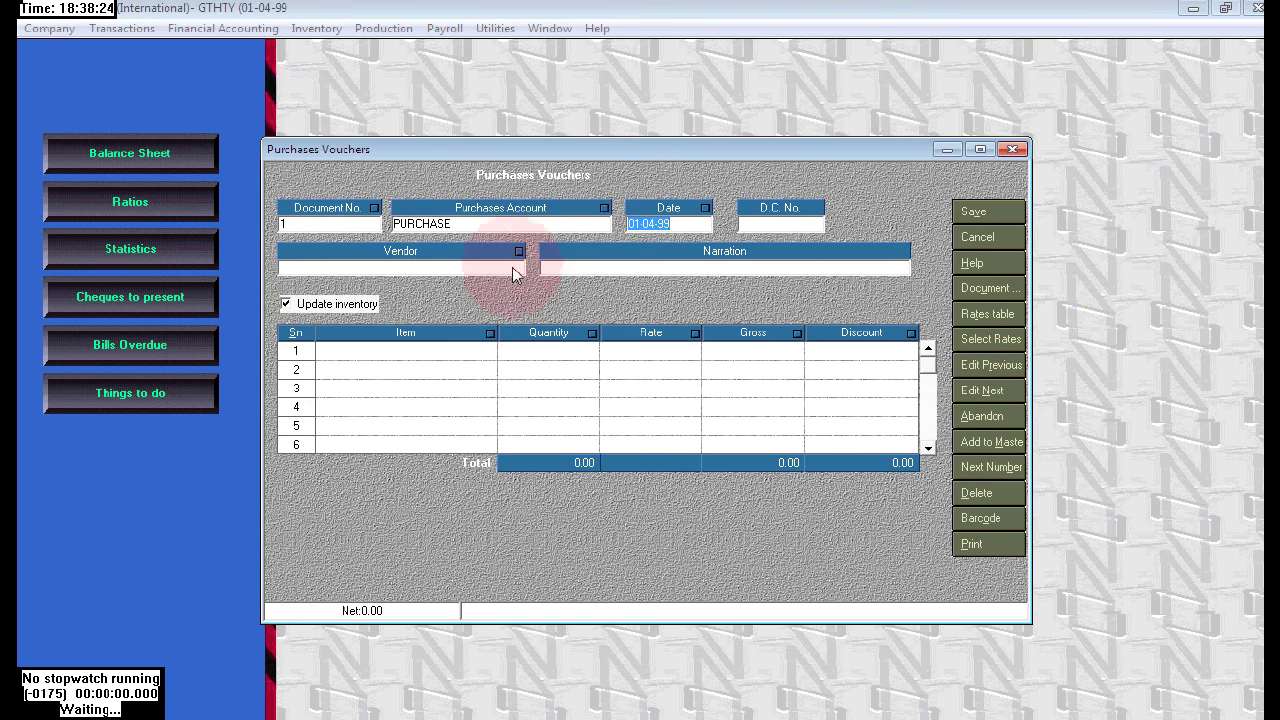
pyautogui.click(490, 266)
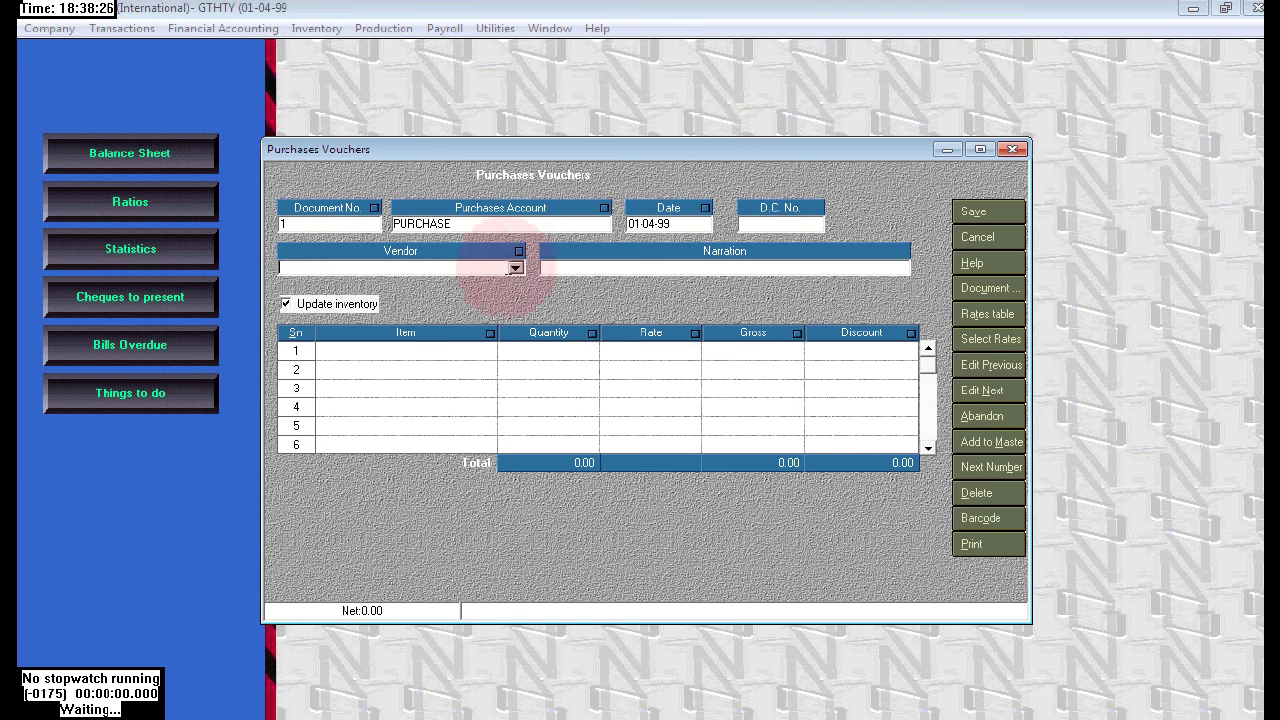
pyautogui.click(515, 267)
pyautogui.click(338, 345)
# Enter the item Goods on the purchase voucher's first line with quantity 1 and rate 2200
pyautogui.click(466, 352)
pyautogui.click(487, 350)
pyautogui.click(368, 372)
pyautogui.click(633, 351)
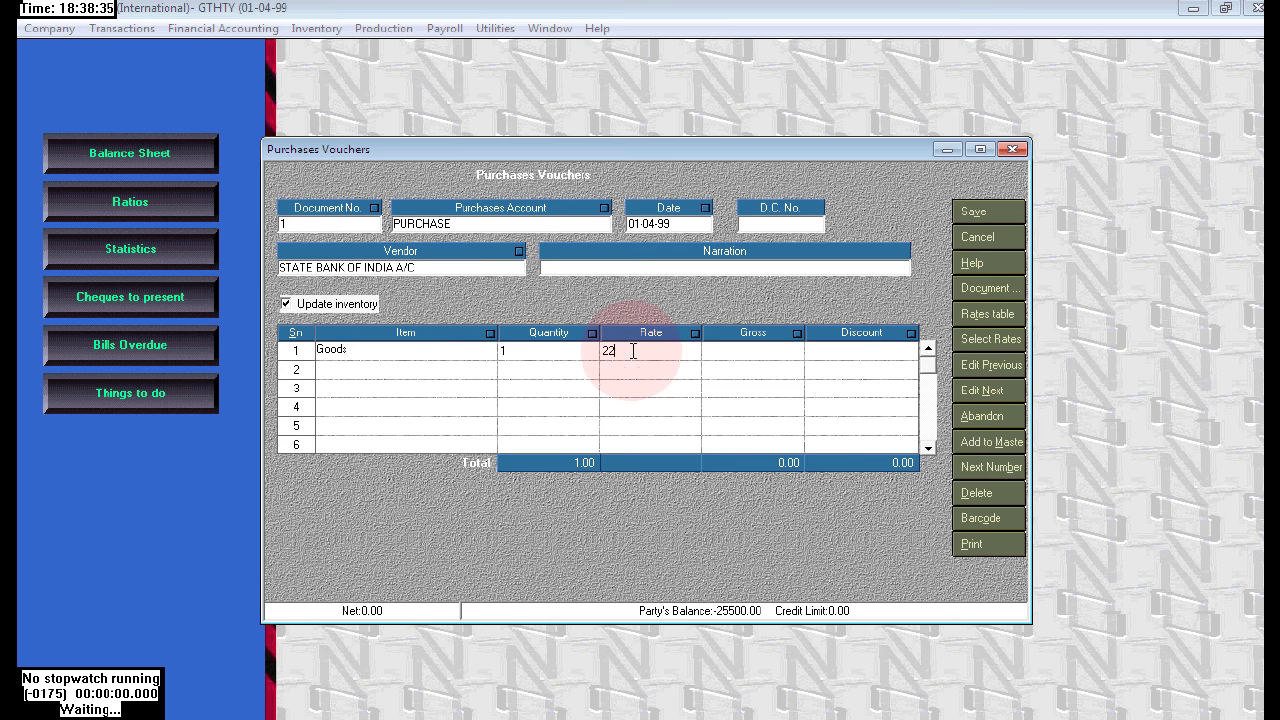
pyautogui.press('Return')
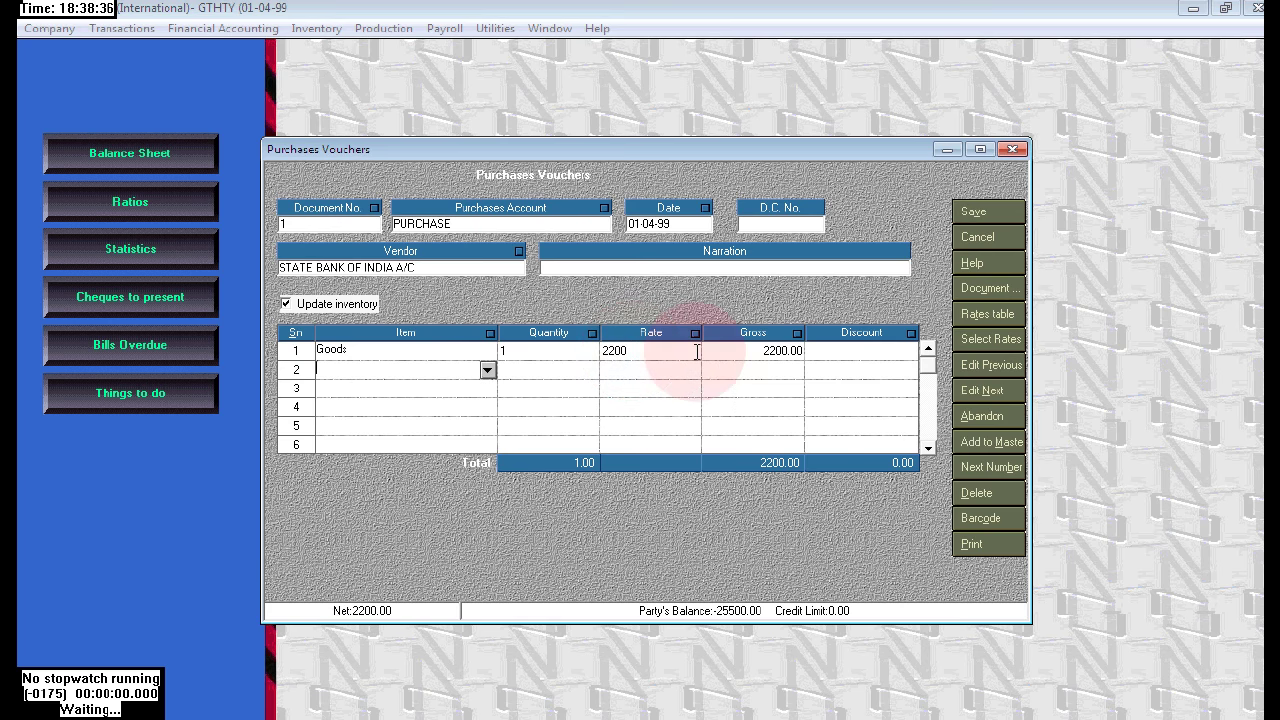
# Save the purchase voucher and close the Purchases Vouchers form
pyautogui.click(999, 219)
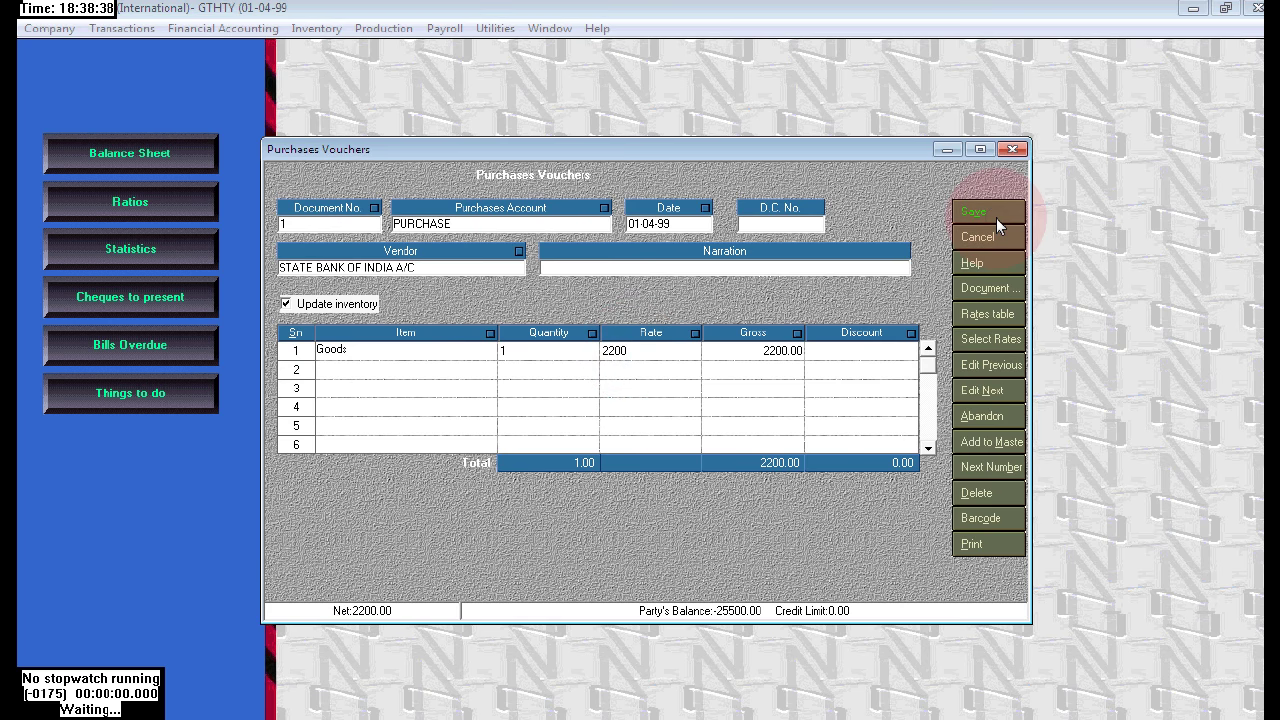
pyautogui.click(1012, 151)
pyautogui.click(837, 229)
pyautogui.click(571, 271)
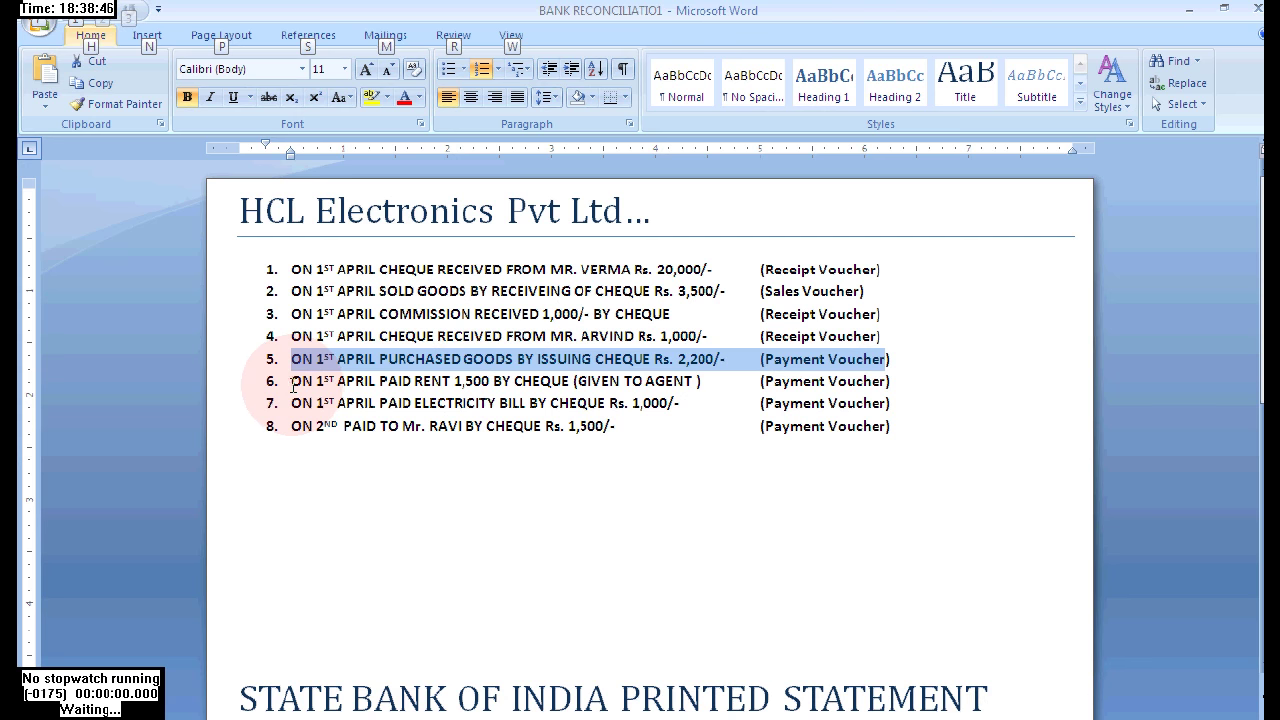
# Check transaction 6 in the Word list and start a Focus 5 payment with STATE BANK OF INDIA A/C as the cash/bank account
pyautogui.moveTo(293, 385); pyautogui.dragTo(900, 381)
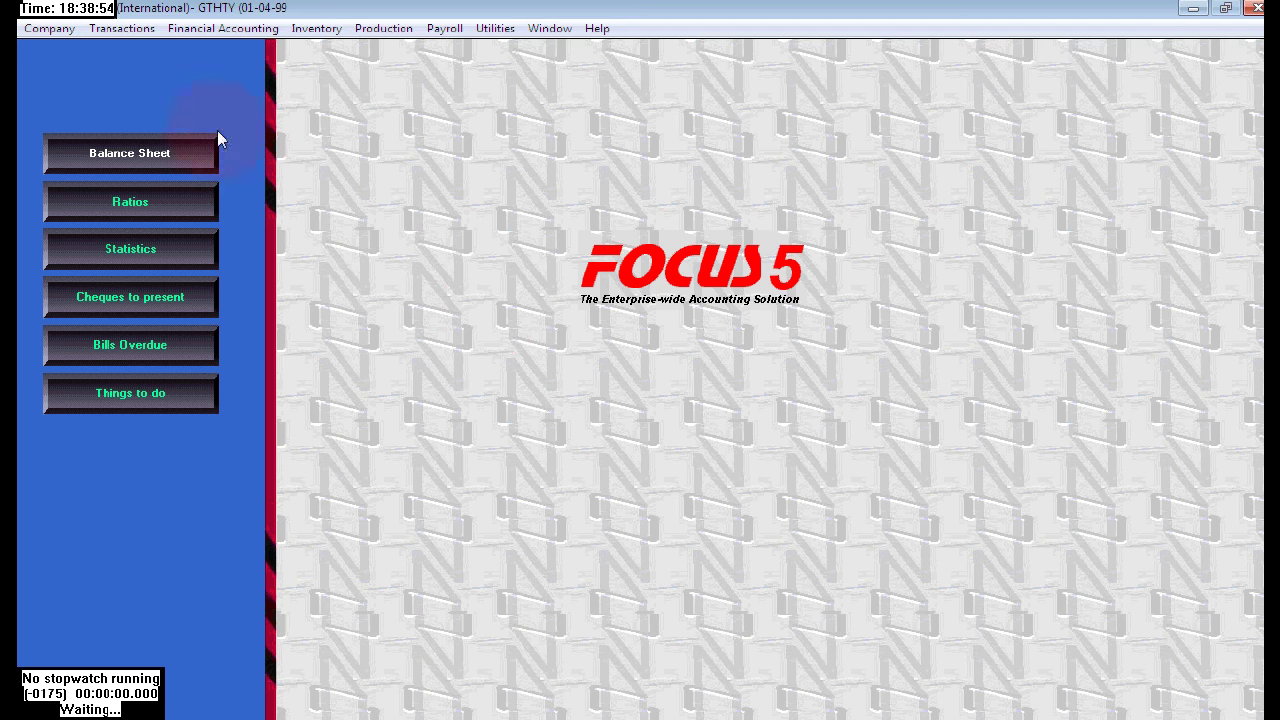
pyautogui.click(105, 30)
pyautogui.moveTo(214, 55)
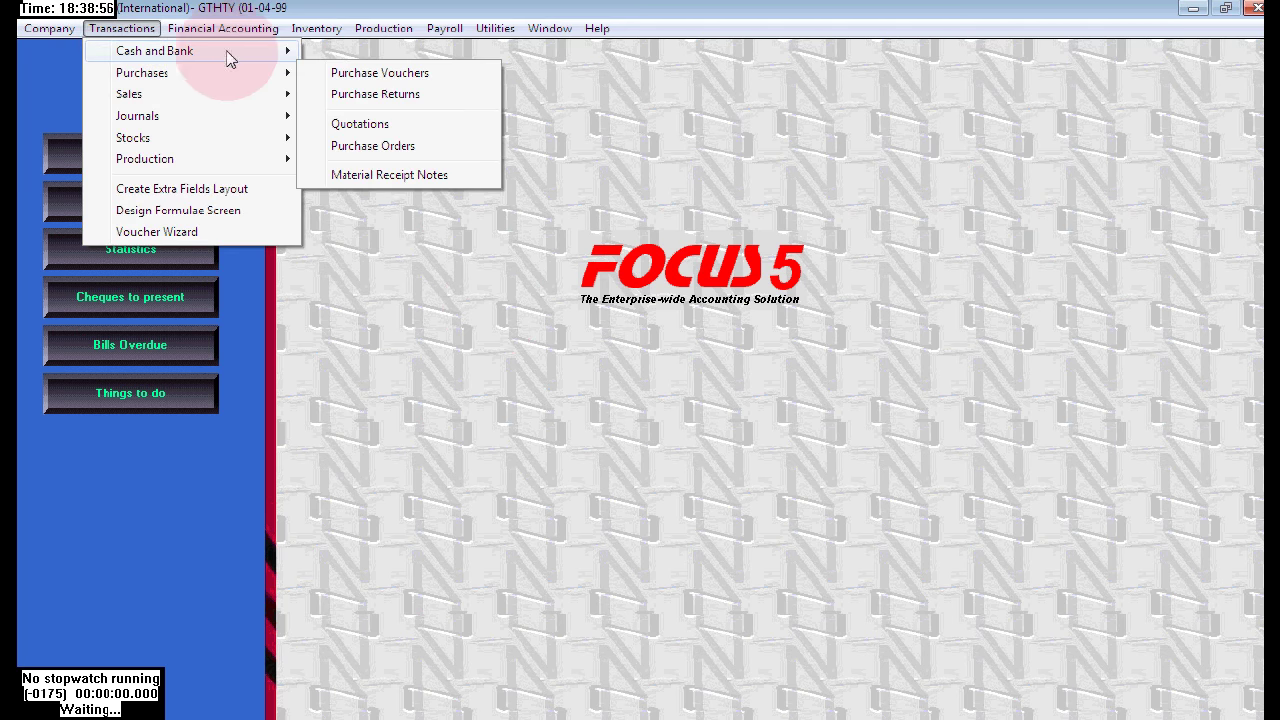
pyautogui.click(412, 73)
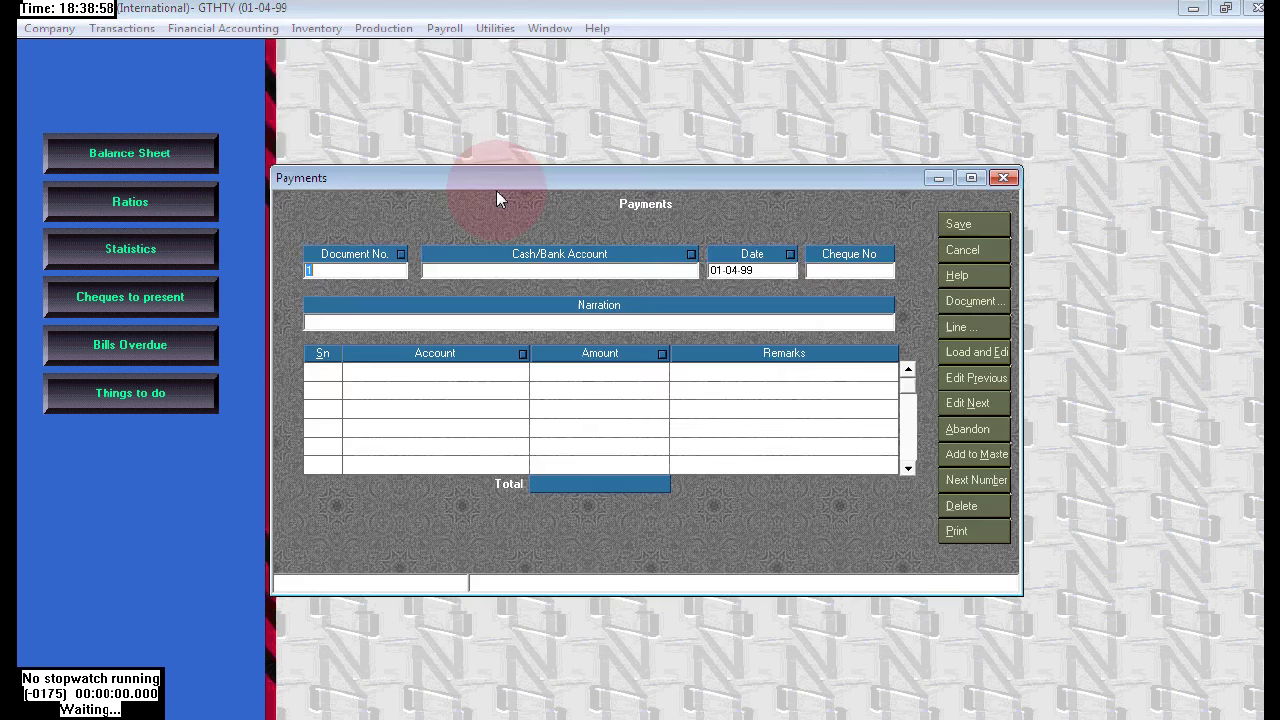
pyautogui.click(492, 283)
pyautogui.click(489, 294)
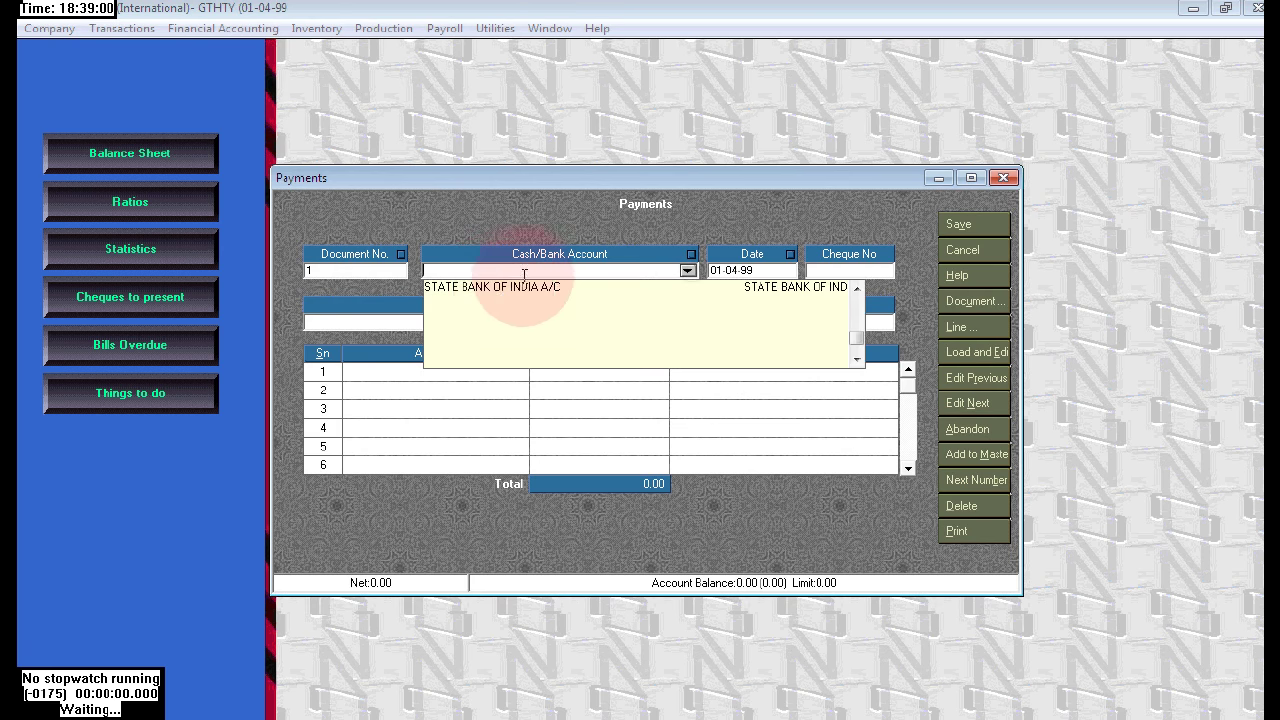
pyautogui.click(477, 325)
# Enter the OFFICE RENT account with an amount of 1500 on the first line and save the payment
pyautogui.click(474, 370)
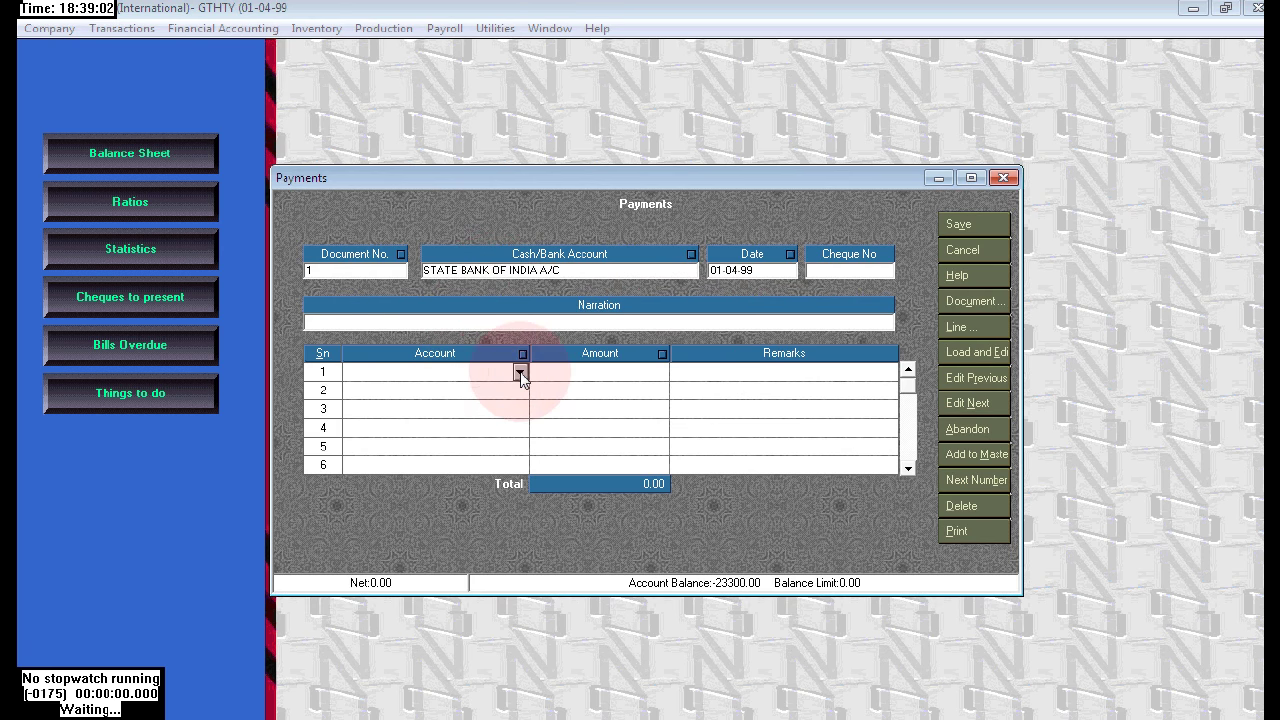
pyautogui.click(520, 372)
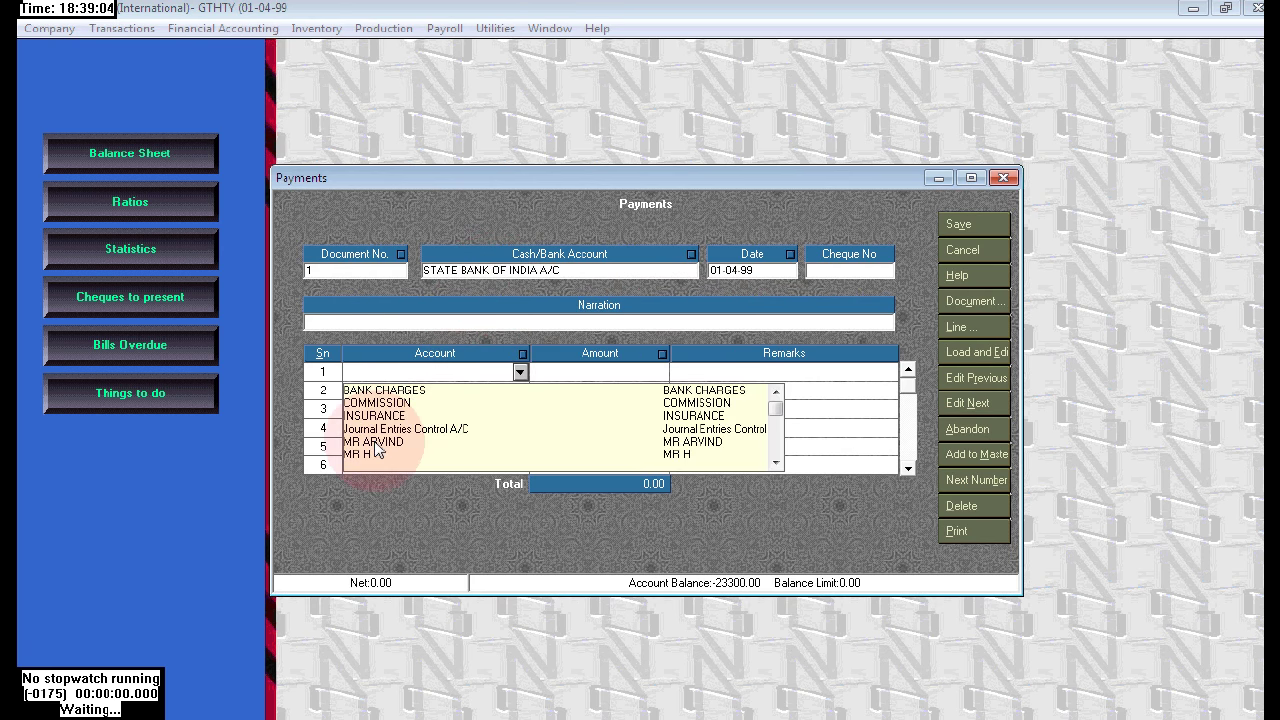
pyautogui.write('o')
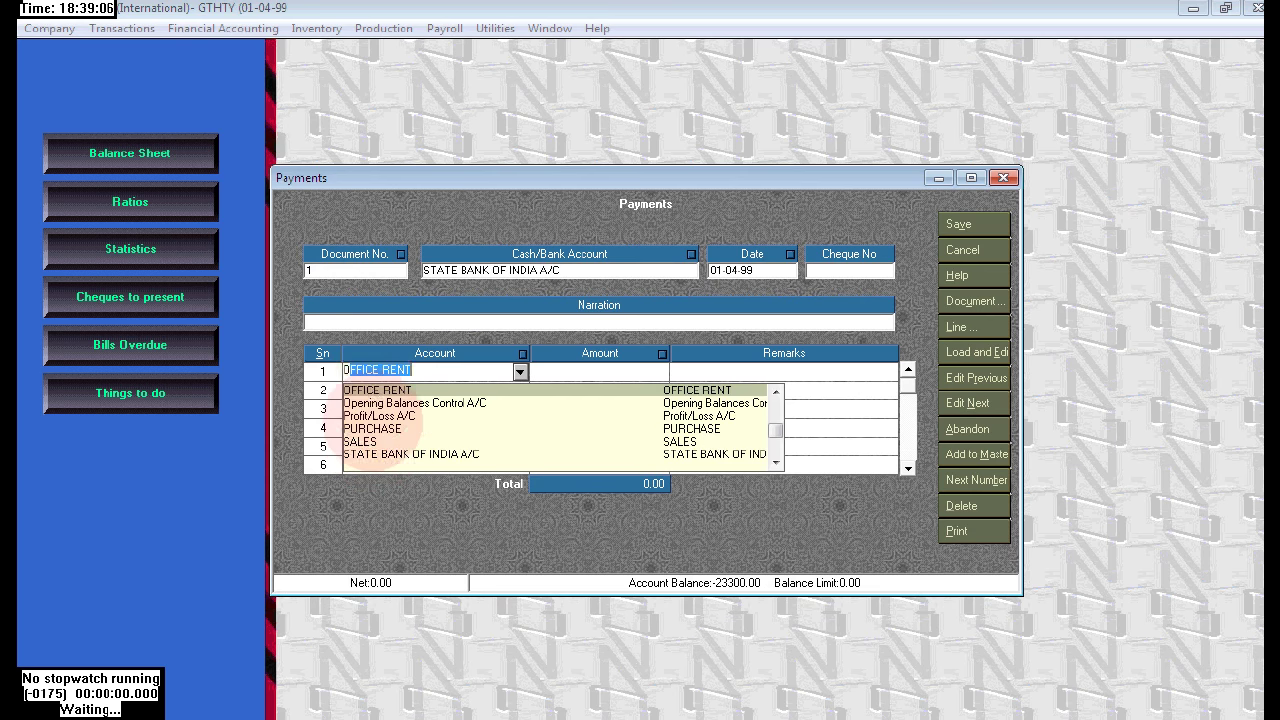
pyautogui.click(386, 392)
pyautogui.click(538, 378)
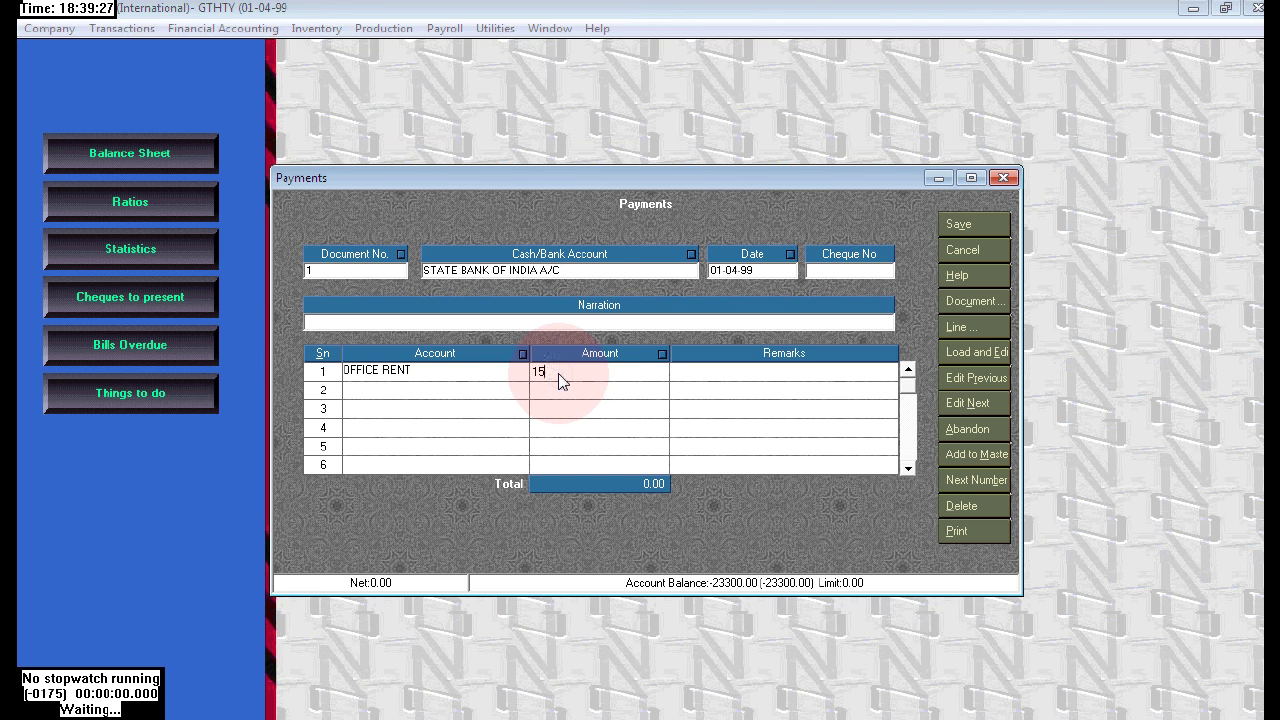
pyautogui.press('Return')
pyautogui.press('Return')
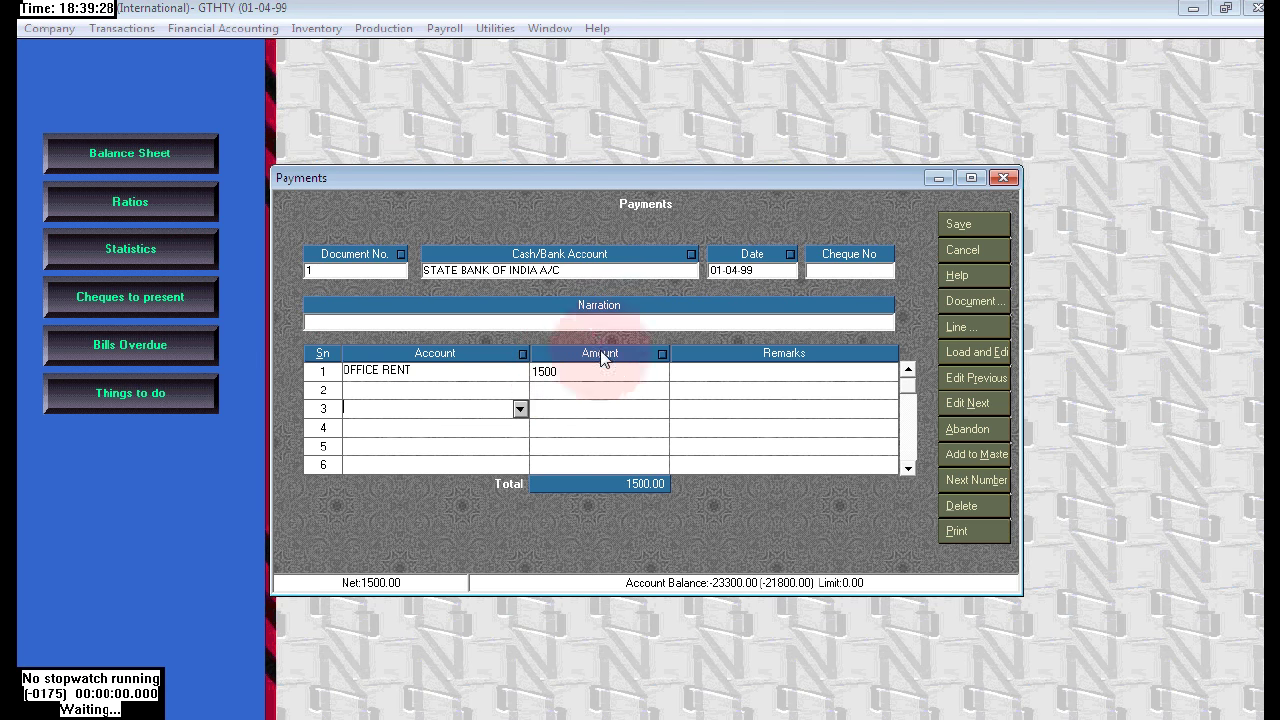
pyautogui.click(940, 226)
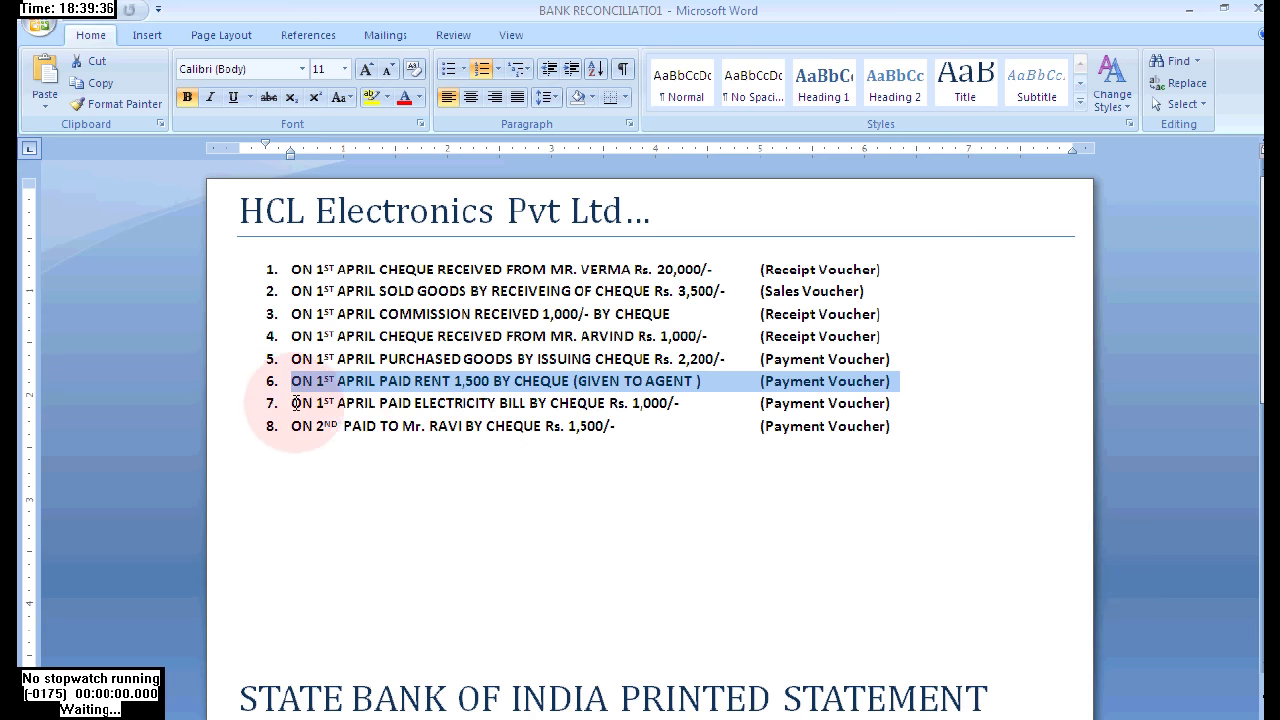
# Check transaction 7 in the Word list and set the next Focus 5 payment's cash/bank account to STATE BANK OF INDIA A/C
pyautogui.moveTo(291, 403); pyautogui.dragTo(900, 403)
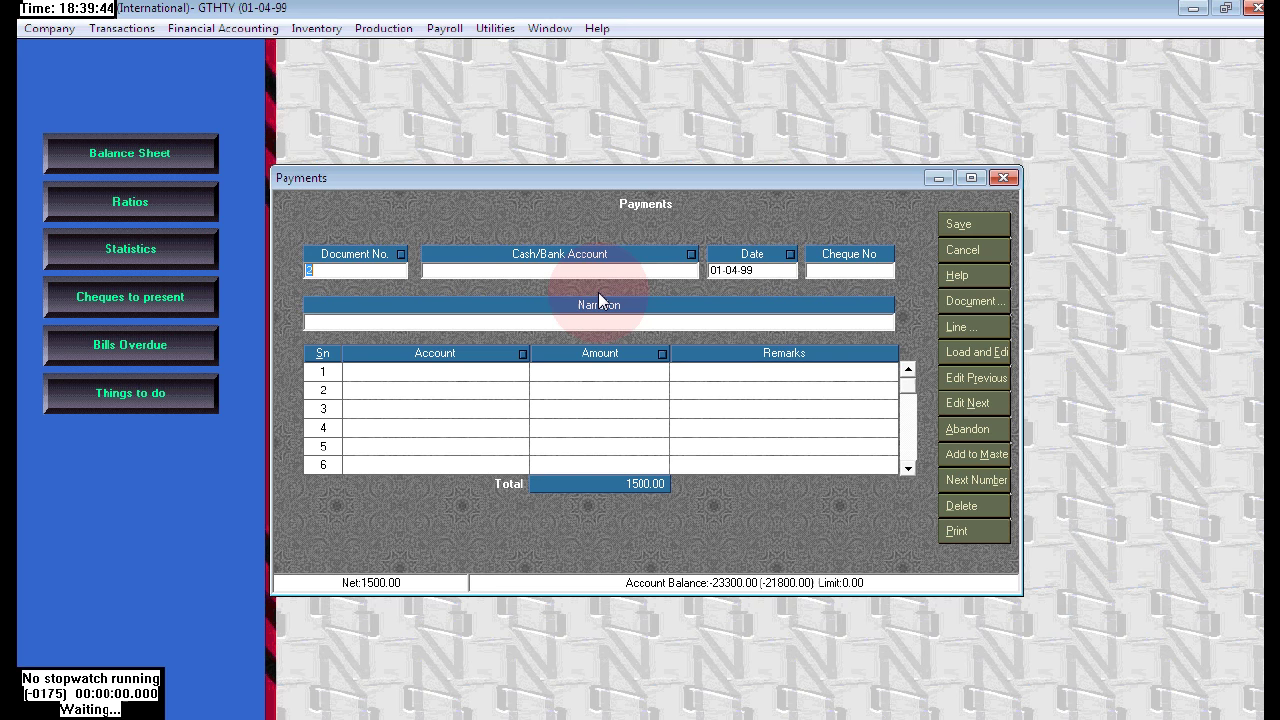
pyautogui.click(599, 270)
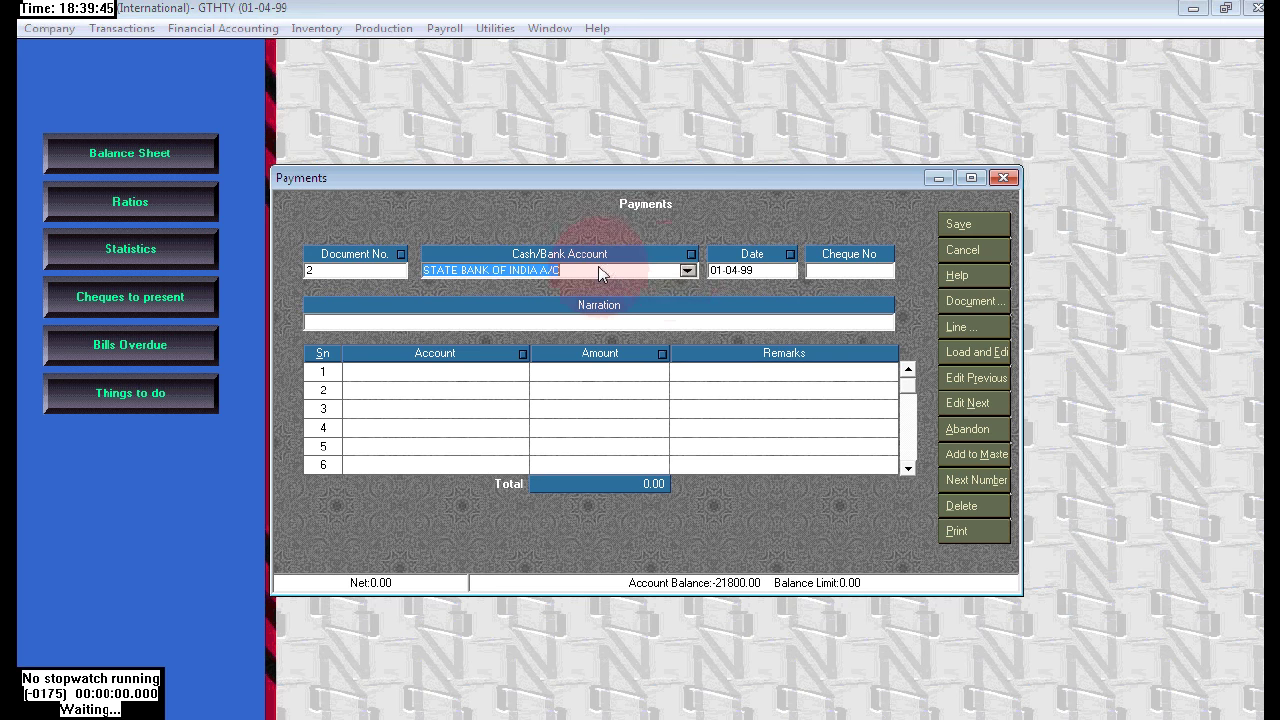
pyautogui.click(667, 272)
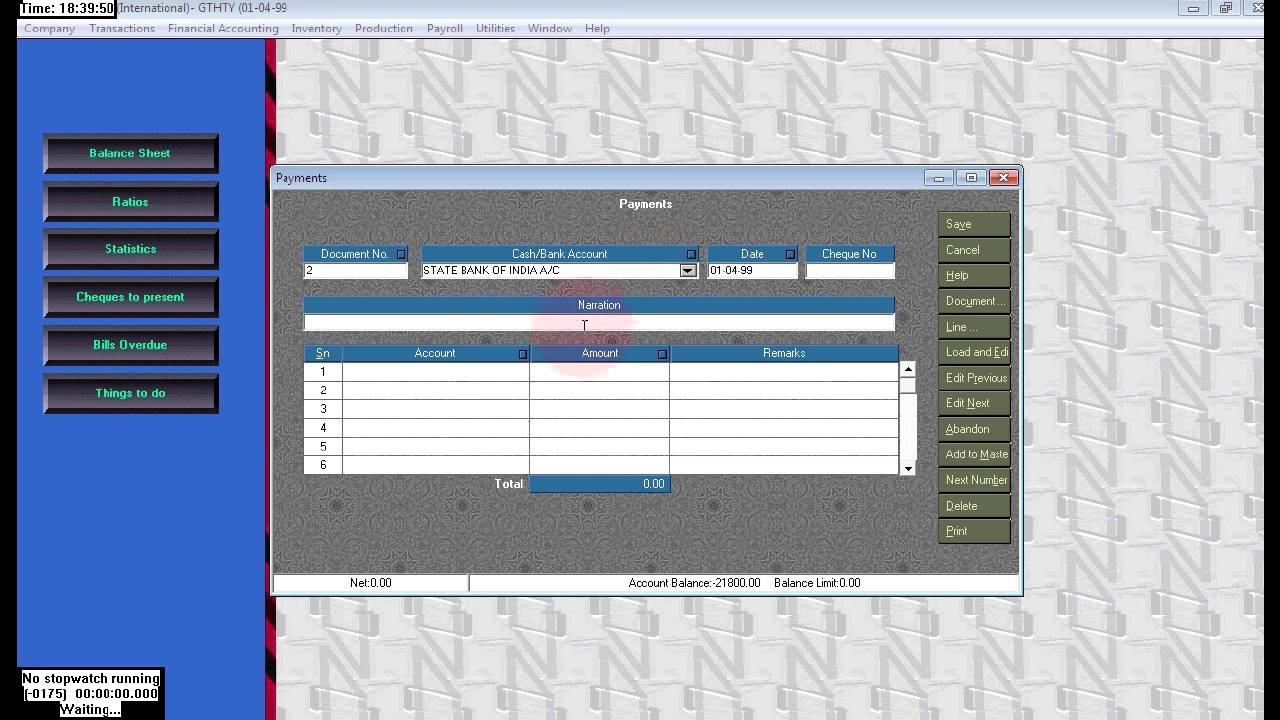
# Create a new account named electricity bill with type Income / Expense from the payment's first line
pyautogui.click(520, 371)
pyautogui.click(520, 371)
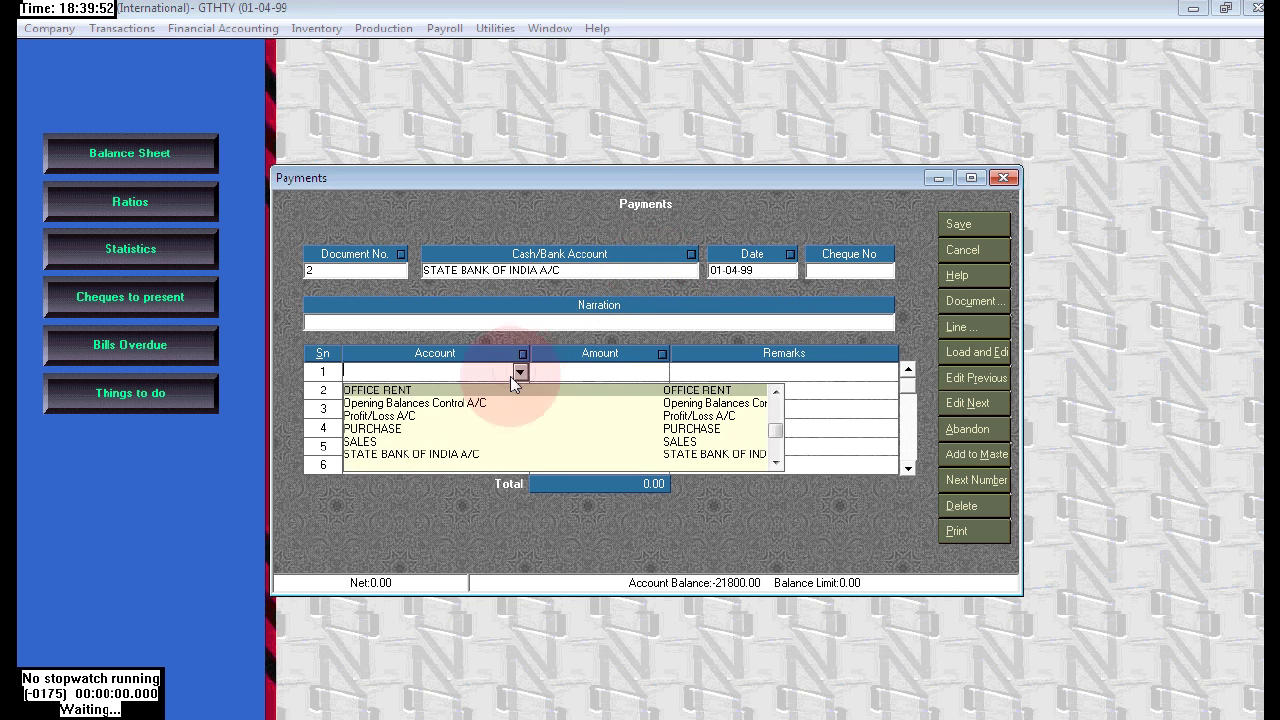
pyautogui.write('a')
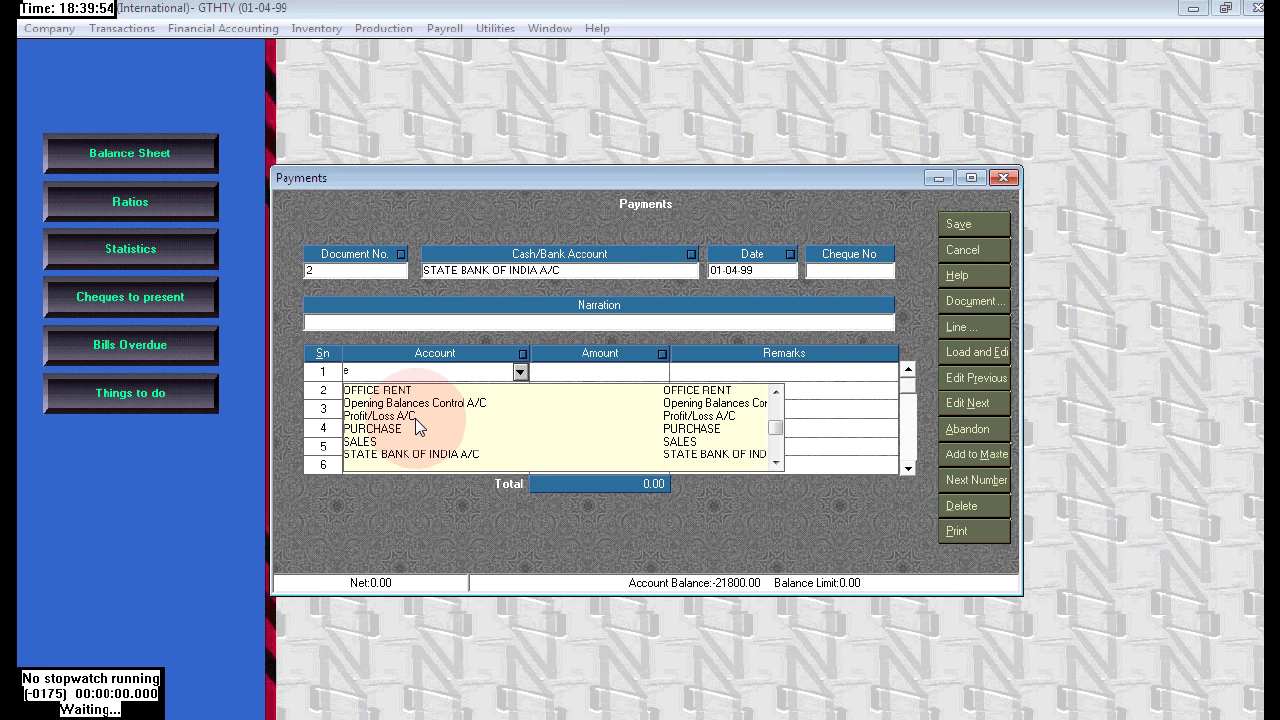
pyautogui.click(432, 358)
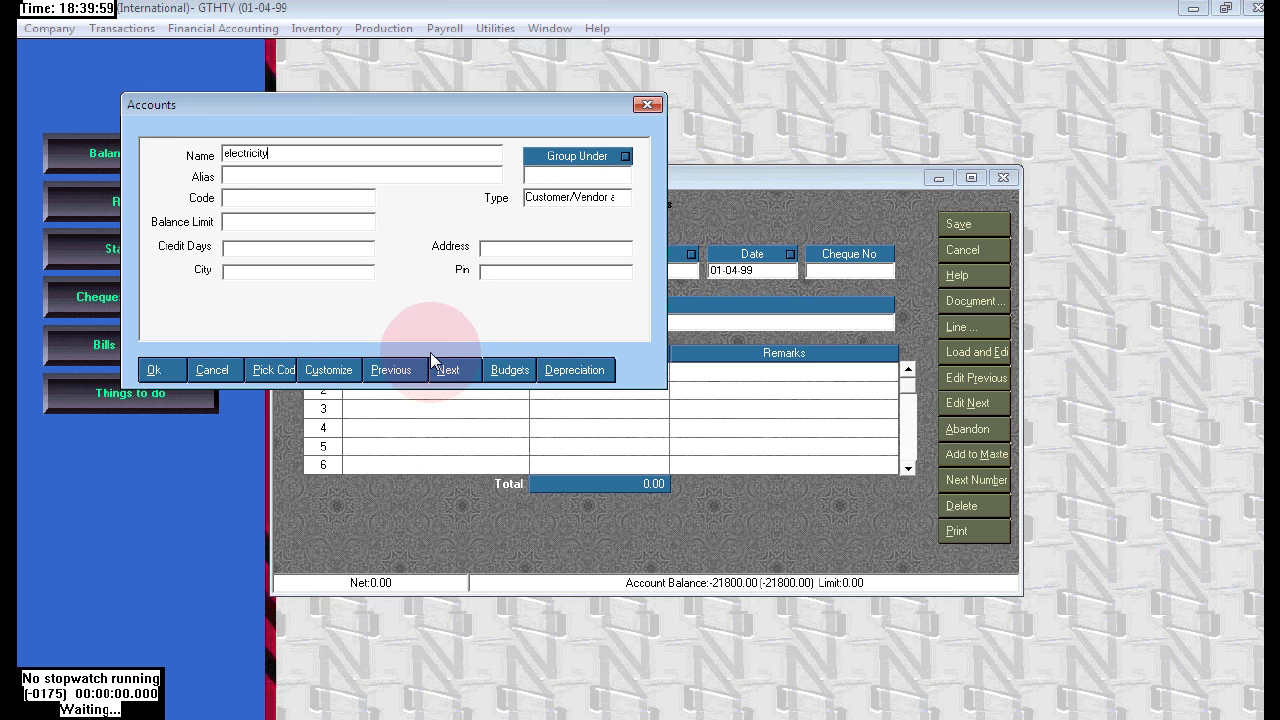
pyautogui.press('Tab')
pyautogui.write('i')
pyautogui.press('Return')
pyautogui.click(430, 358)
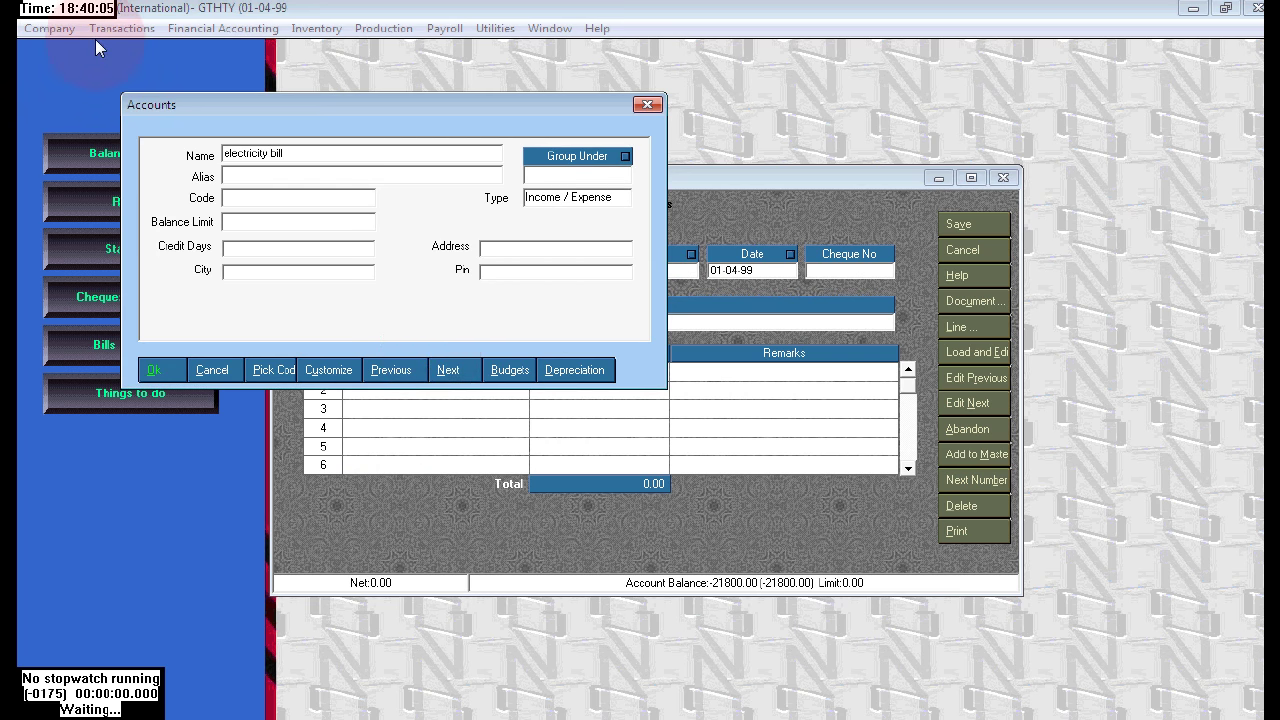
pyautogui.click(664, 357)
# Enter the Electricity bill account with an amount of 1000 on the first line, then save the payment and close the form
pyautogui.click(528, 372)
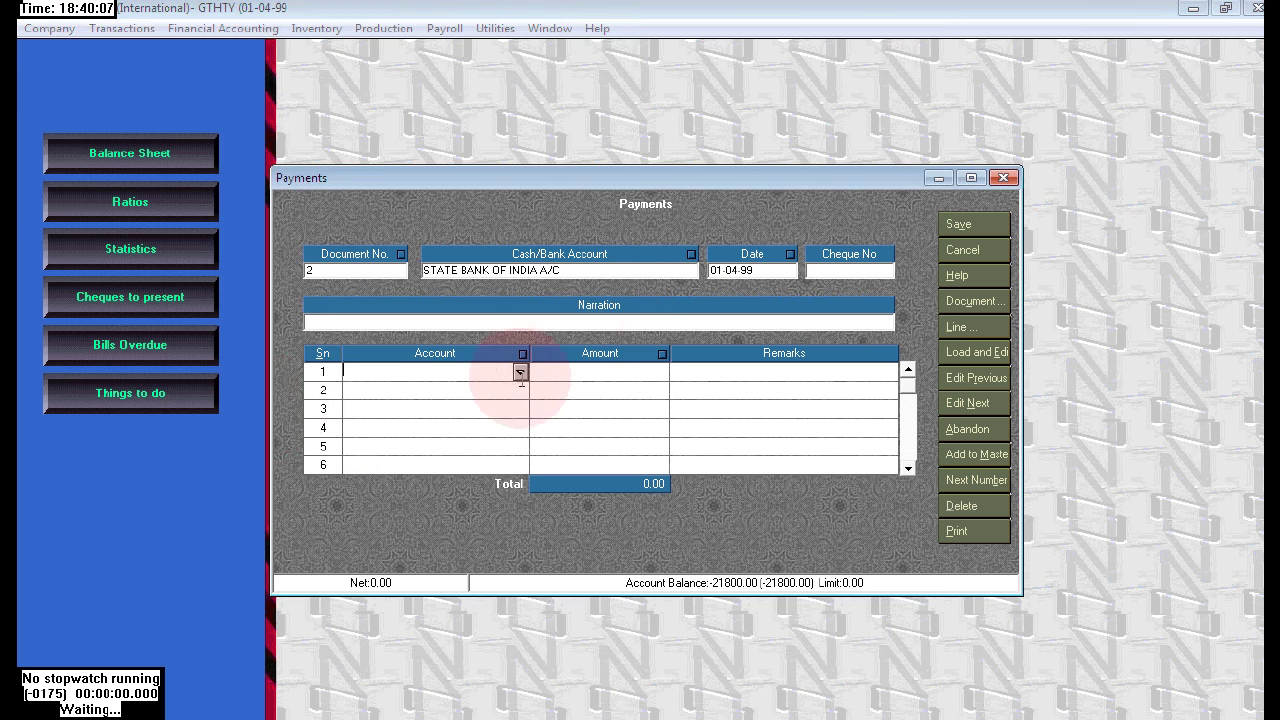
pyautogui.click(492, 373)
pyautogui.scroll(1, 427, 400)
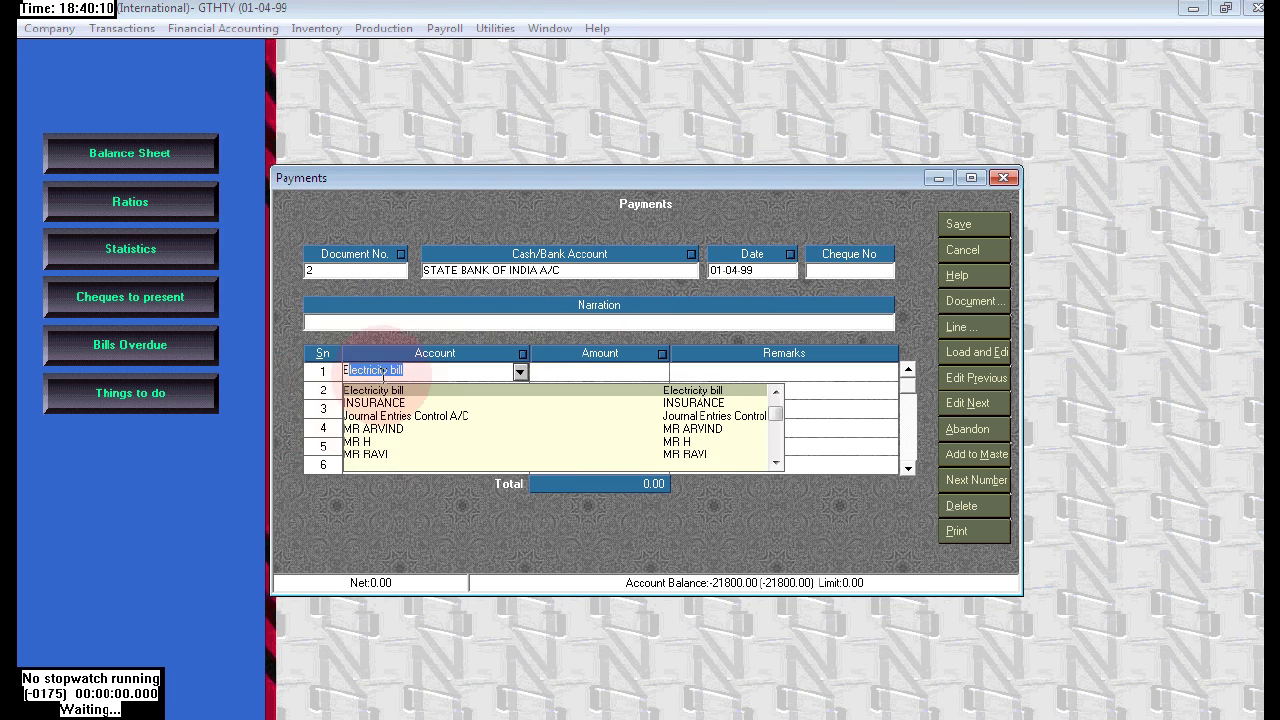
pyautogui.click(565, 390)
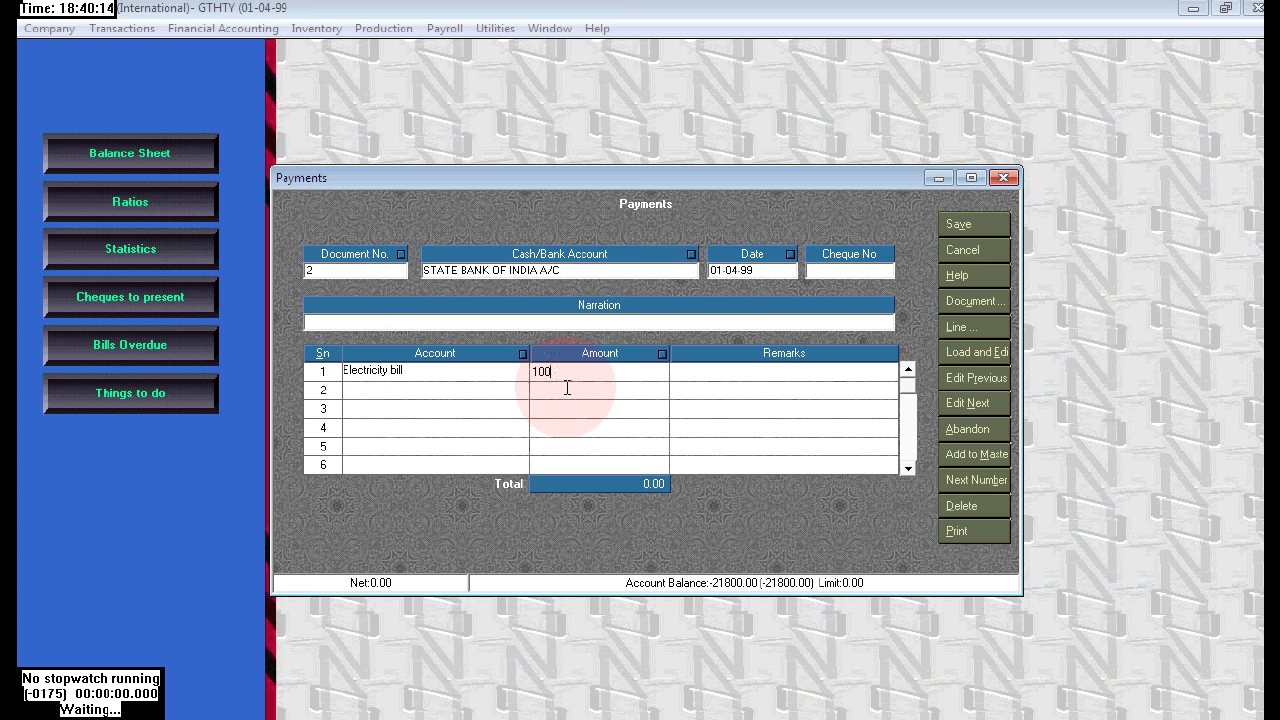
pyautogui.write('1000')
pyautogui.press('Return')
pyautogui.click(980, 227)
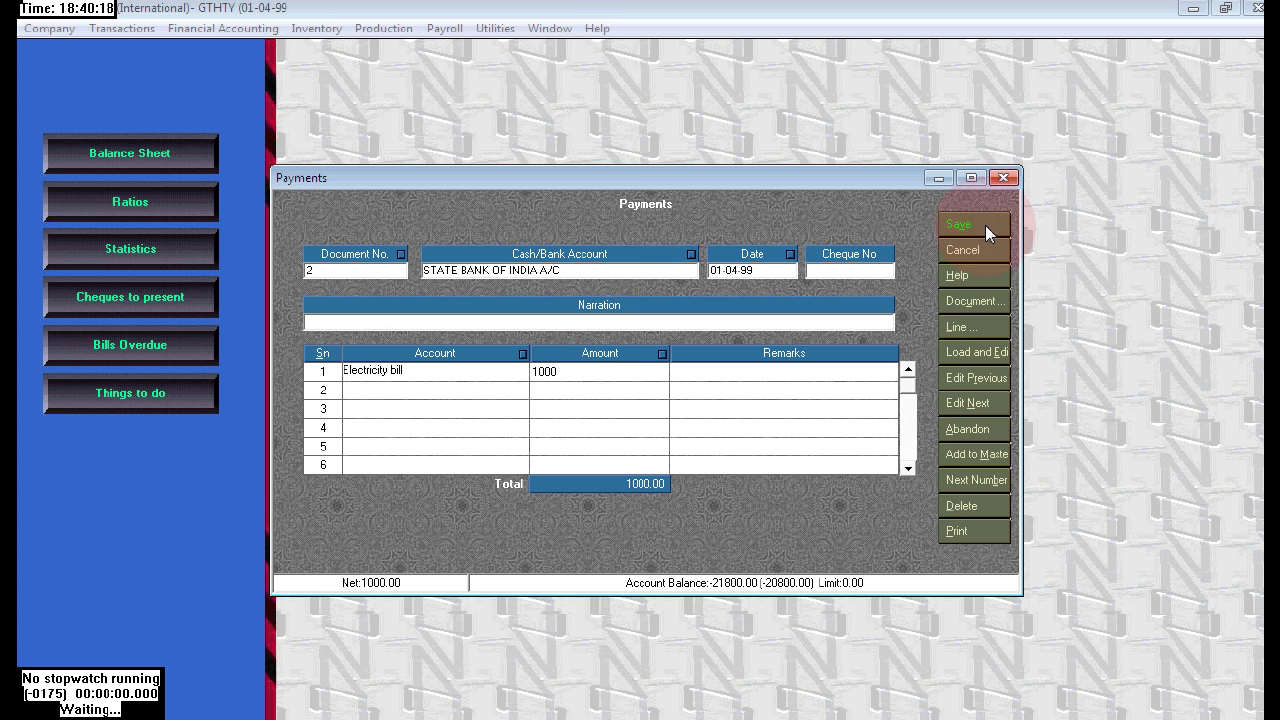
pyautogui.click(1004, 177)
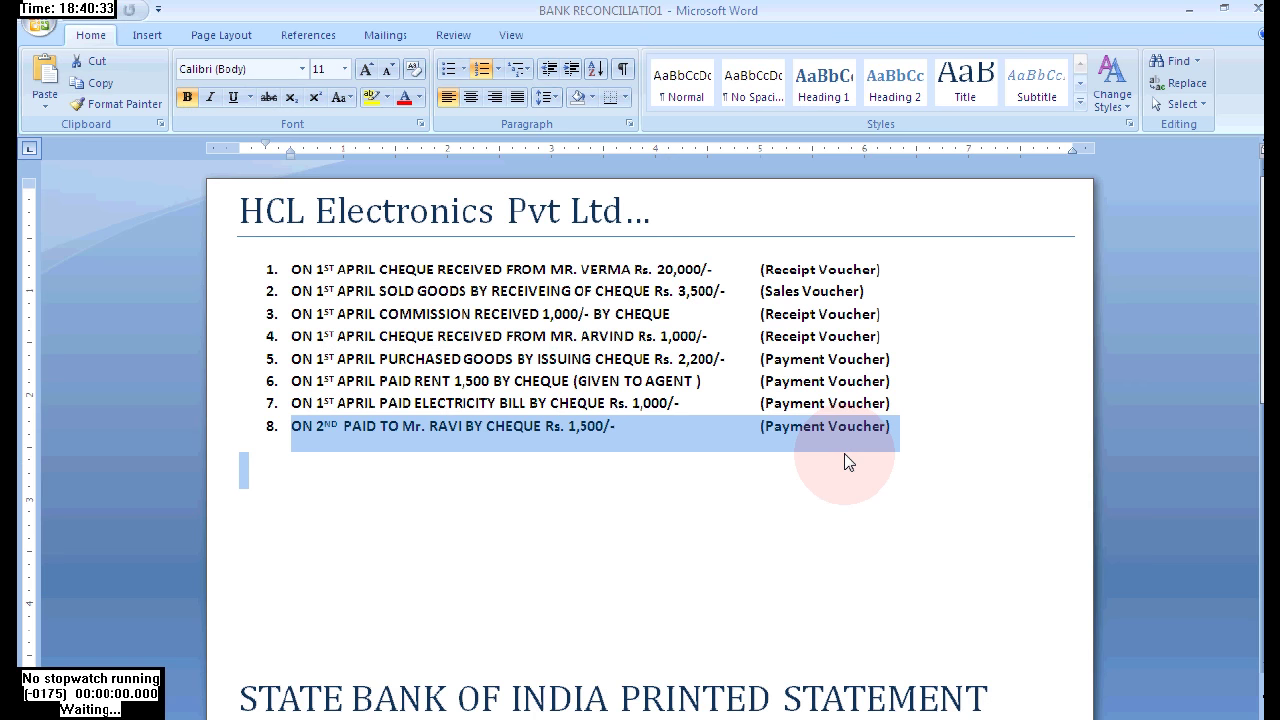
# Check transaction 8 in the Word list and start a Focus 5 payment with STATE BANK OF INDIA A/C as the cash/bank account
pyautogui.moveTo(846, 457); pyautogui.dragTo(863, 431)
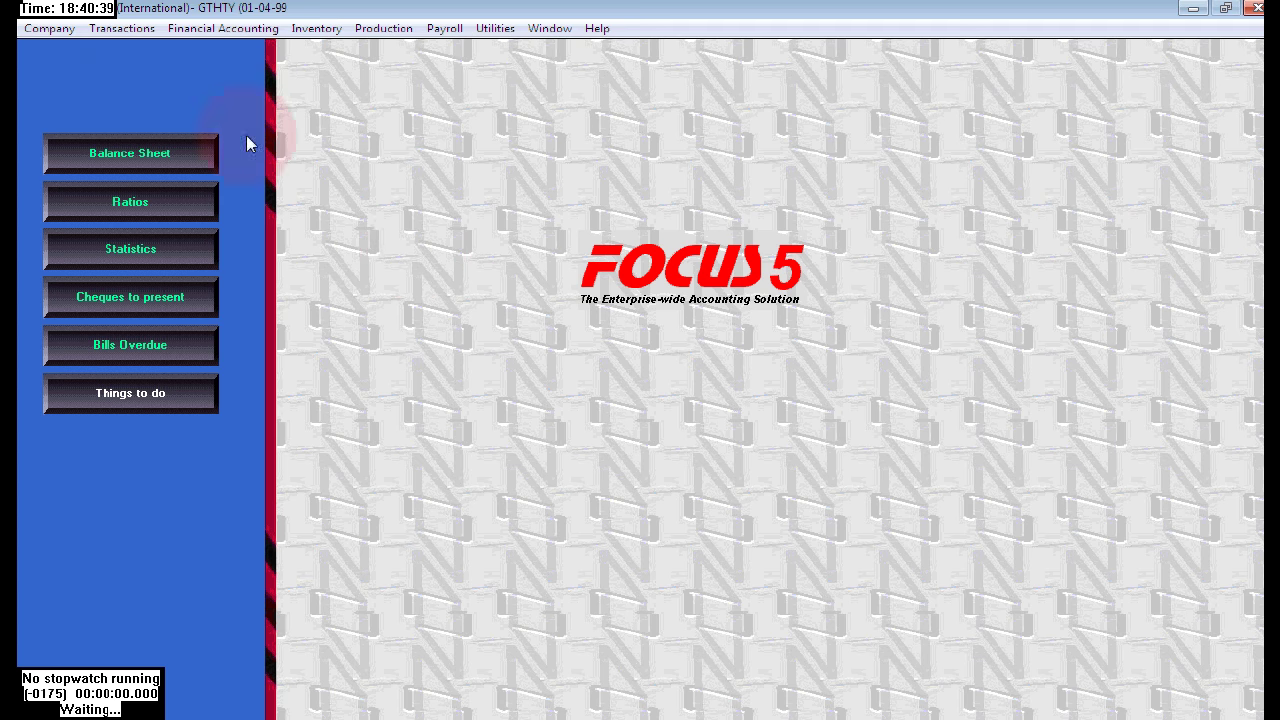
pyautogui.click(121, 28)
pyautogui.moveTo(192, 57)
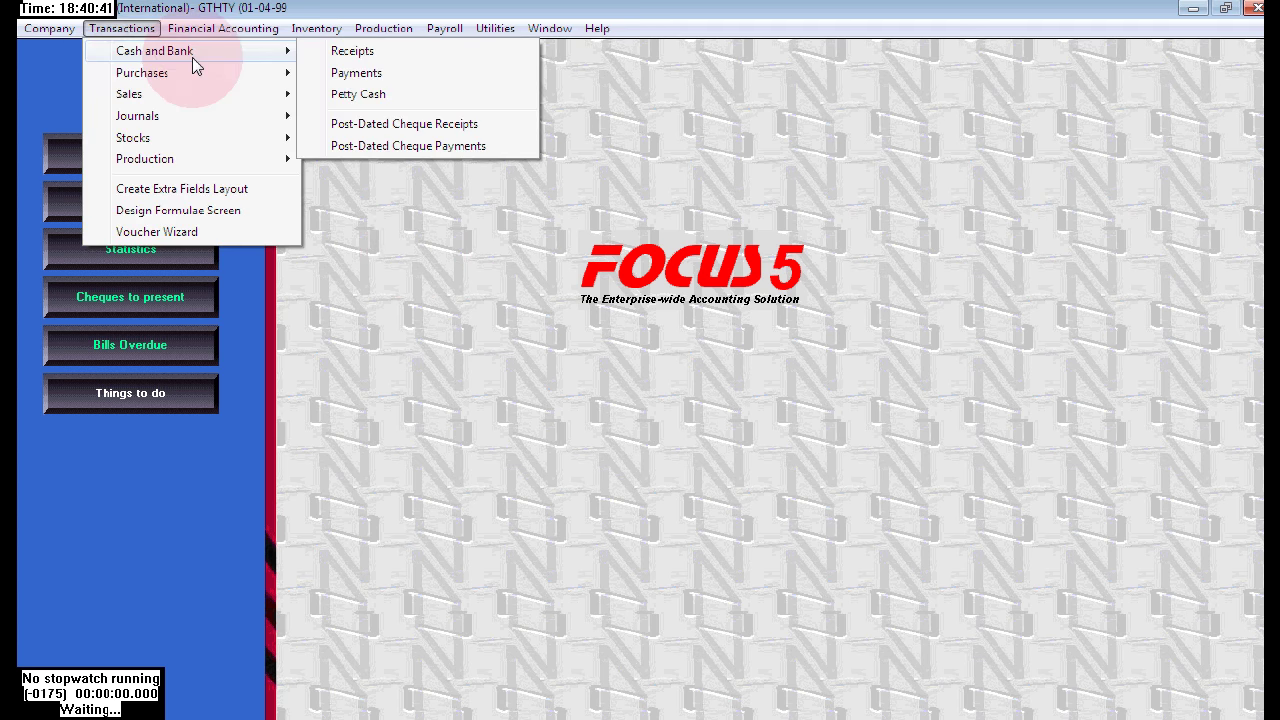
pyautogui.click(406, 70)
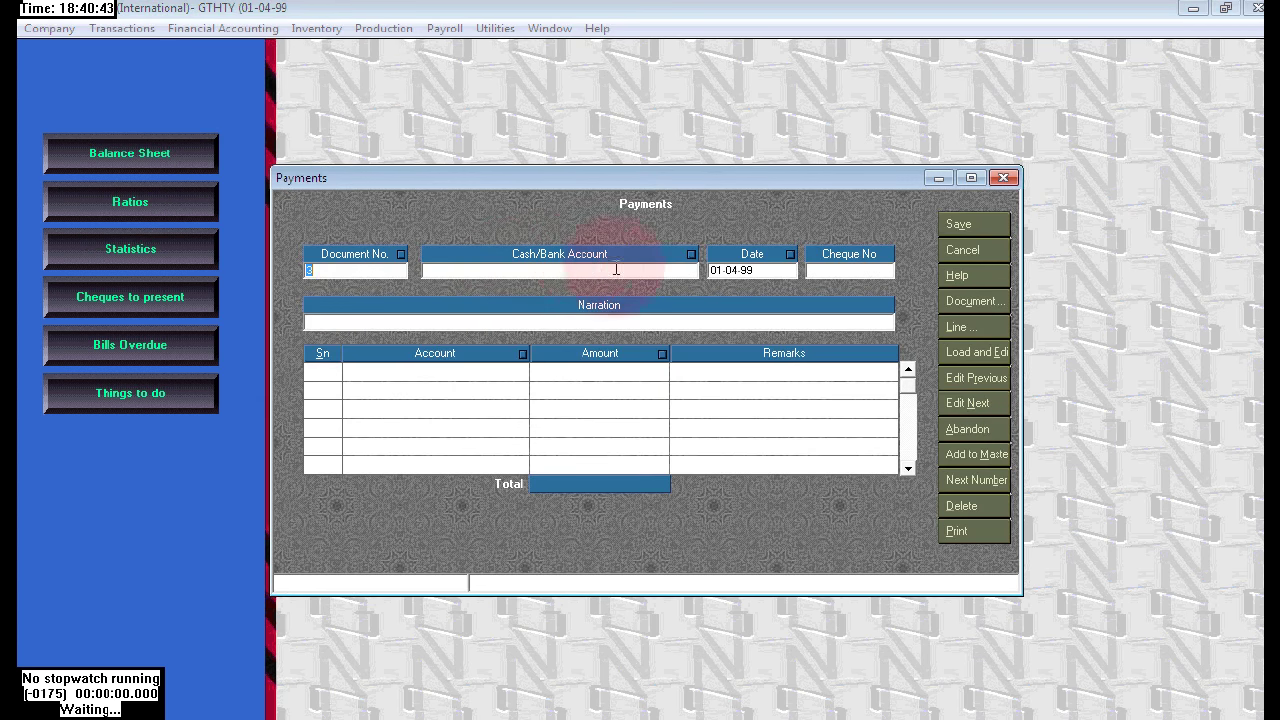
pyautogui.click(687, 271)
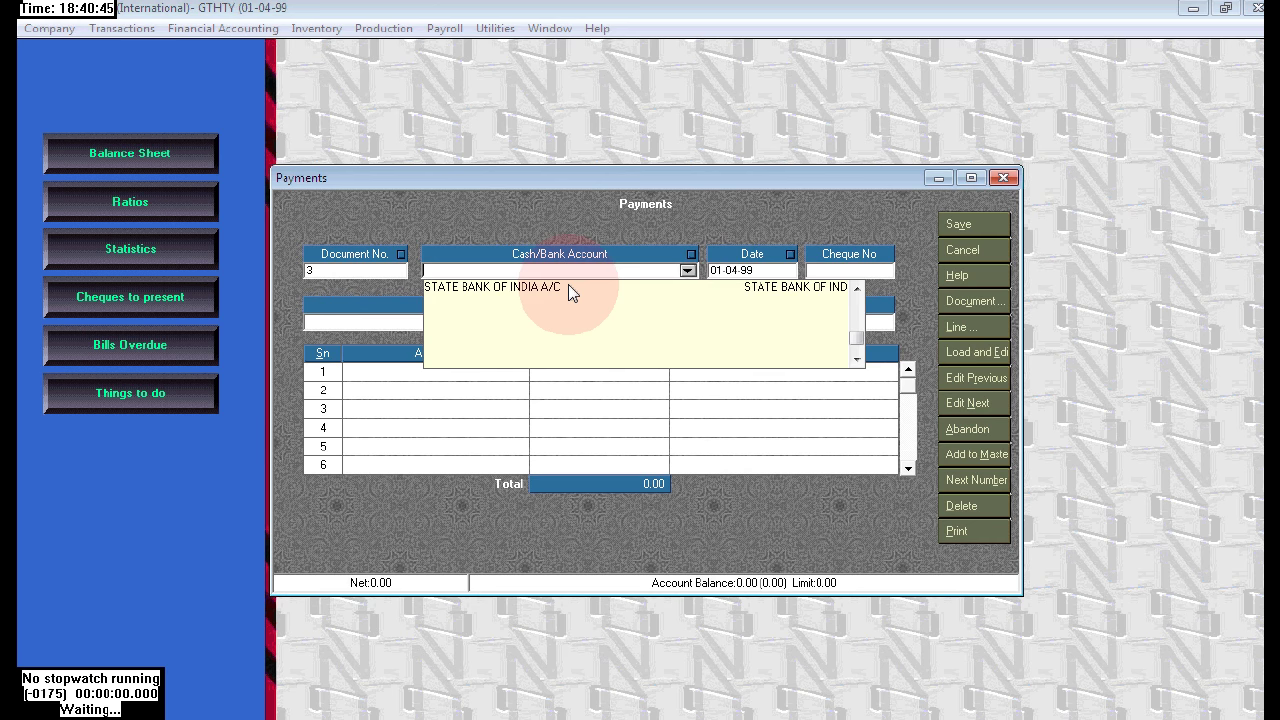
pyautogui.click(568, 286)
# Enter transaction 8's payee account with an amount of 1500 on the first line, then save the payment and close the form
pyautogui.click(427, 394)
pyautogui.click(519, 371)
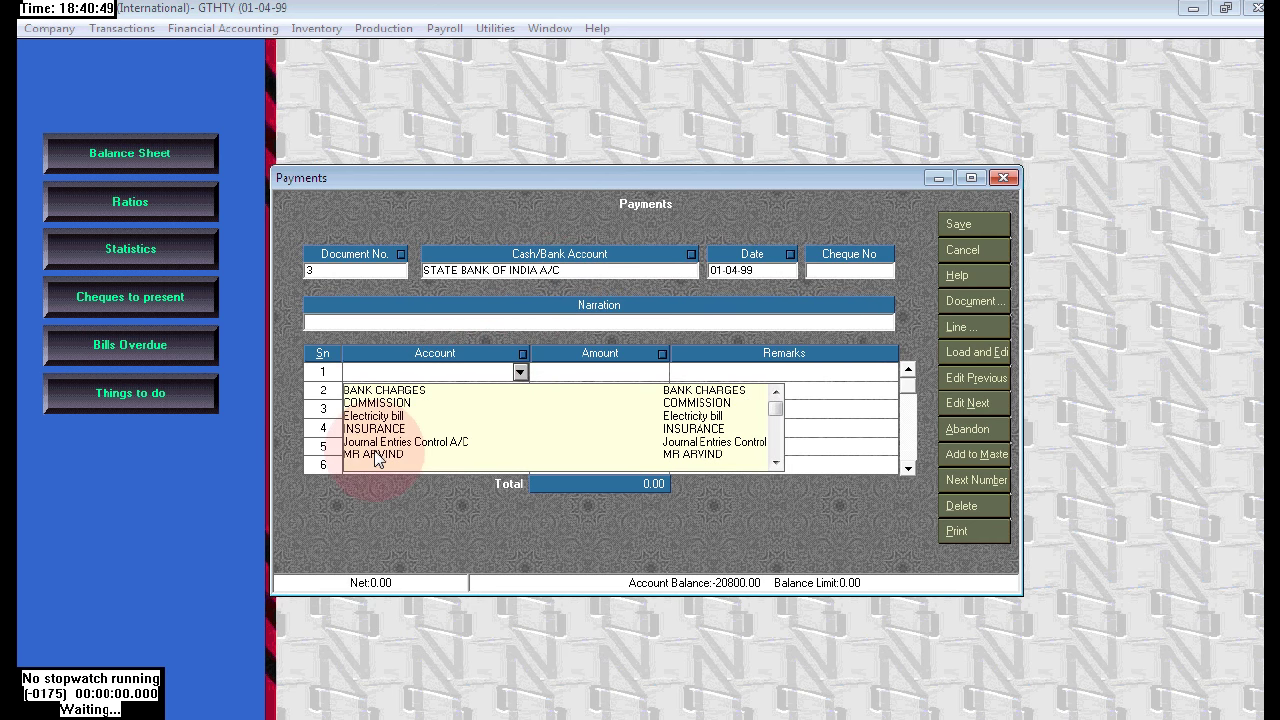
pyautogui.write('MR')
pyautogui.click(366, 415)
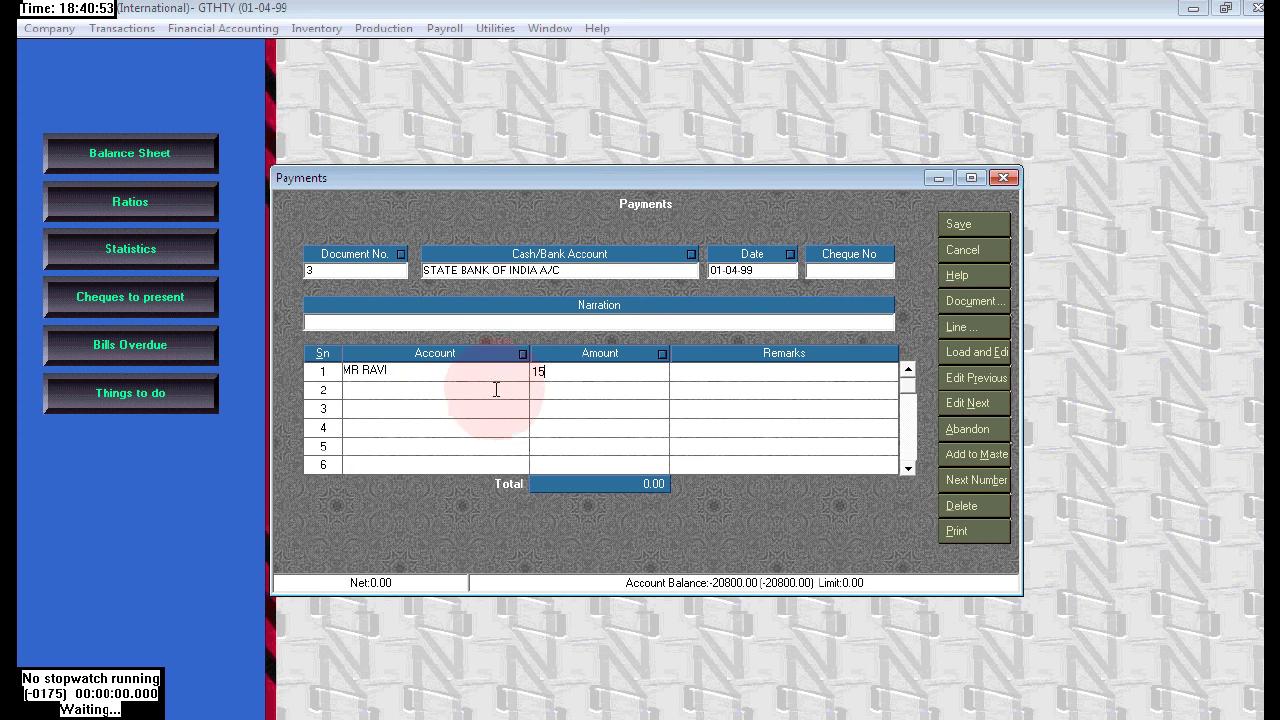
pyautogui.click(738, 346)
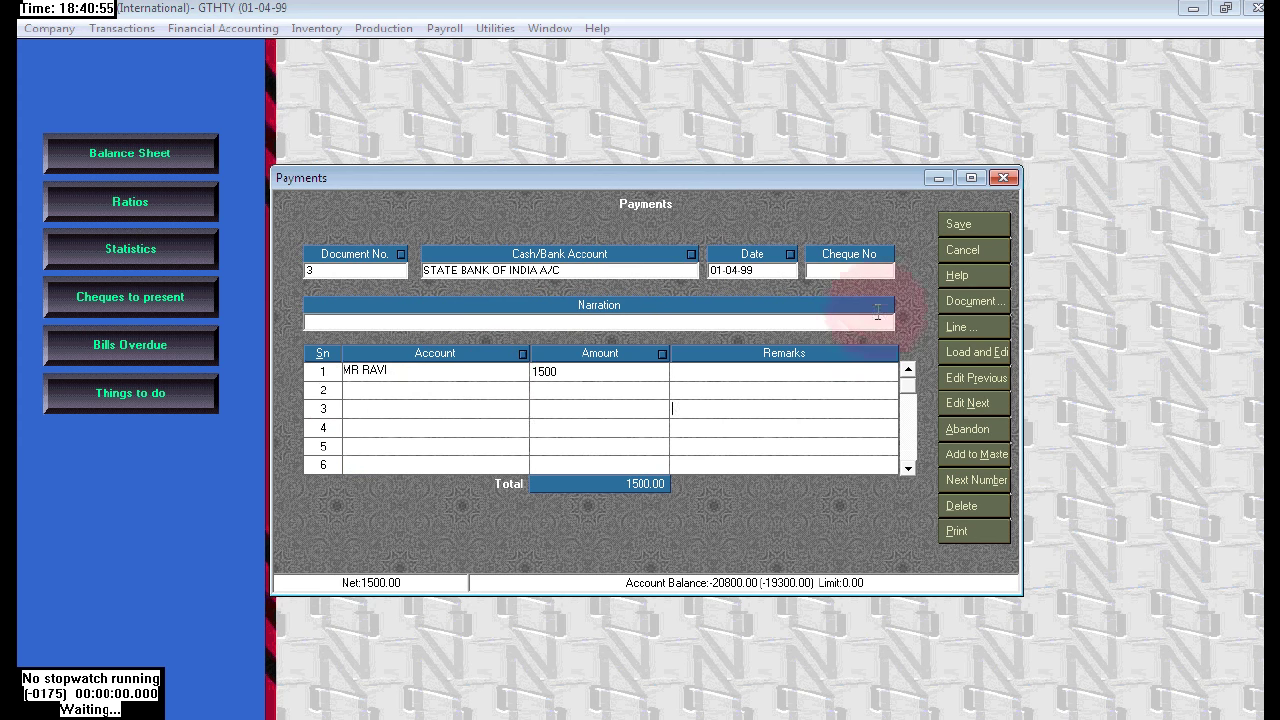
pyautogui.click(945, 228)
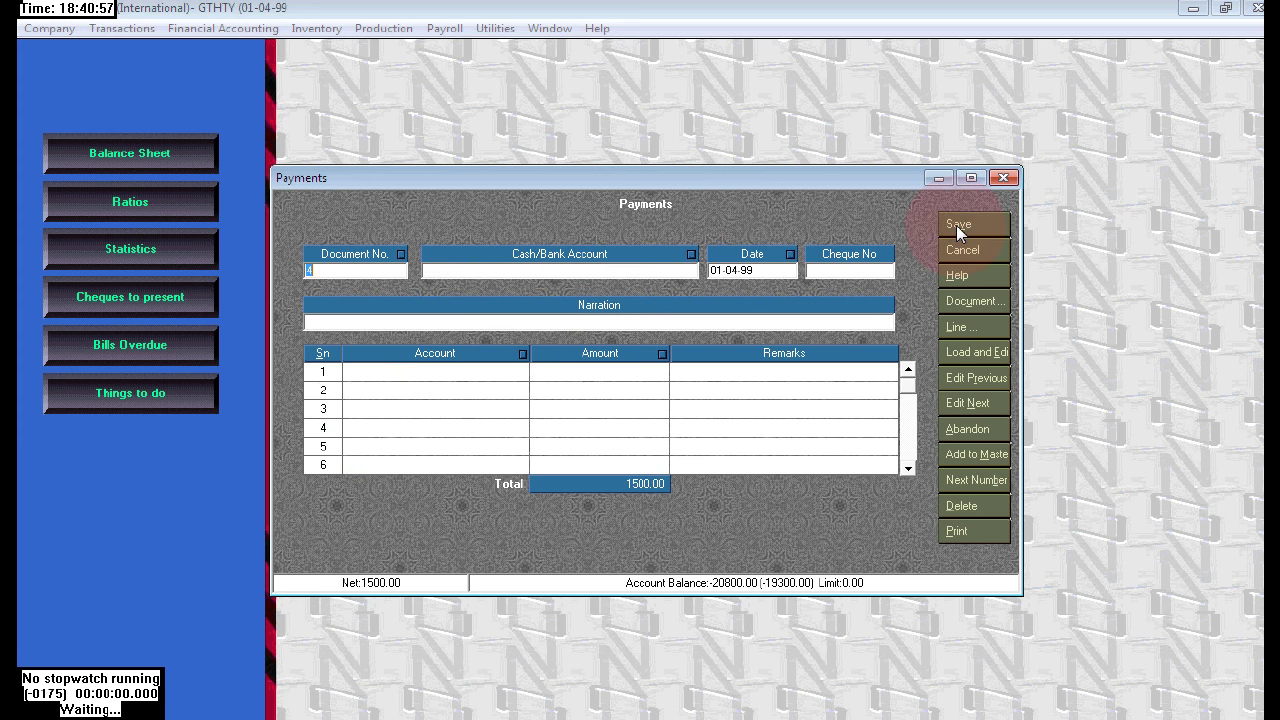
pyautogui.click(1004, 194)
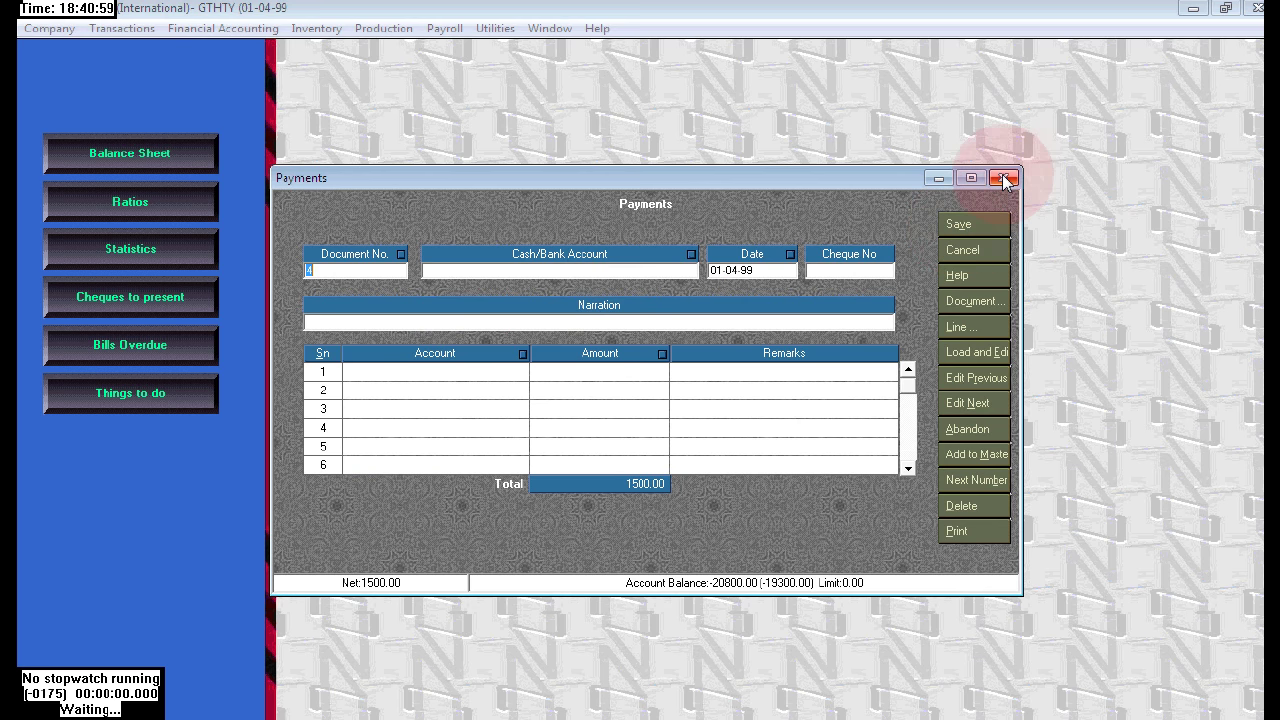
pyautogui.click(1003, 178)
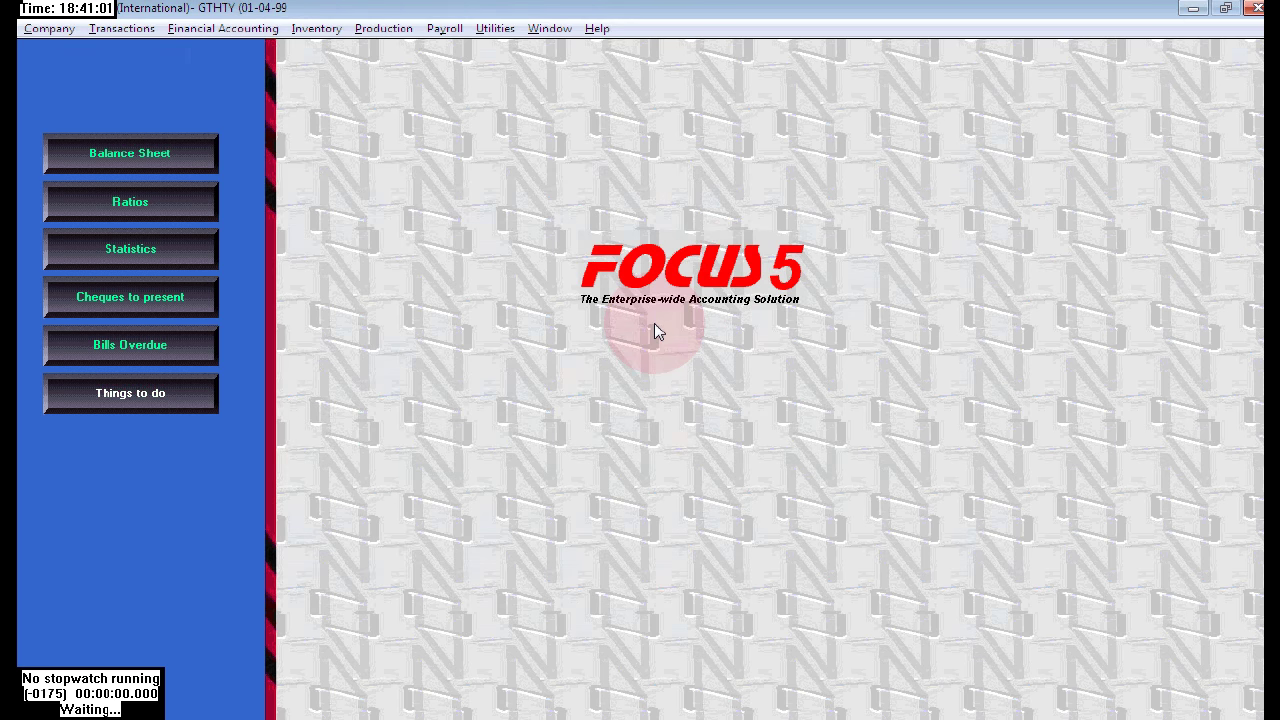
# Switch to Word, review the transaction list and remove the blank lines between it and the STATE BANK OF INDIA PRINTED STATEMENT heading
pyautogui.hotkey('alt', 'Tab')
pyautogui.click(430, 499)
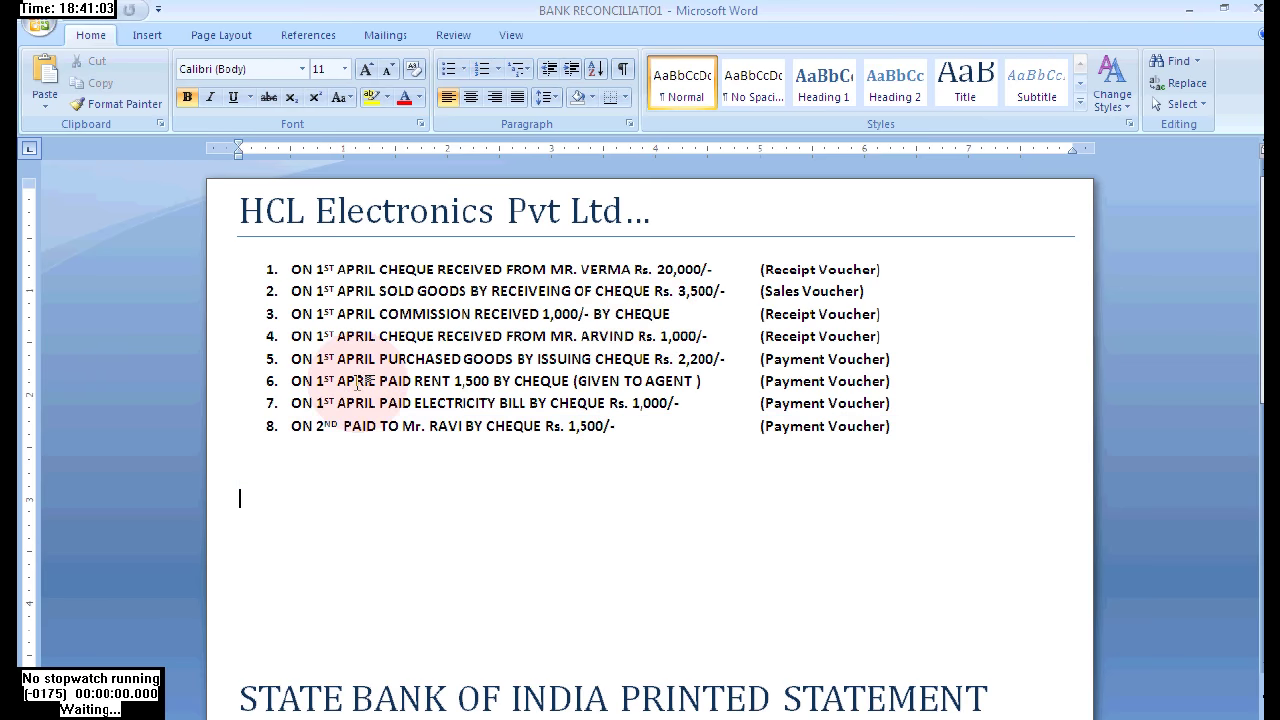
pyautogui.moveTo(251, 213); pyautogui.dragTo(800, 477)
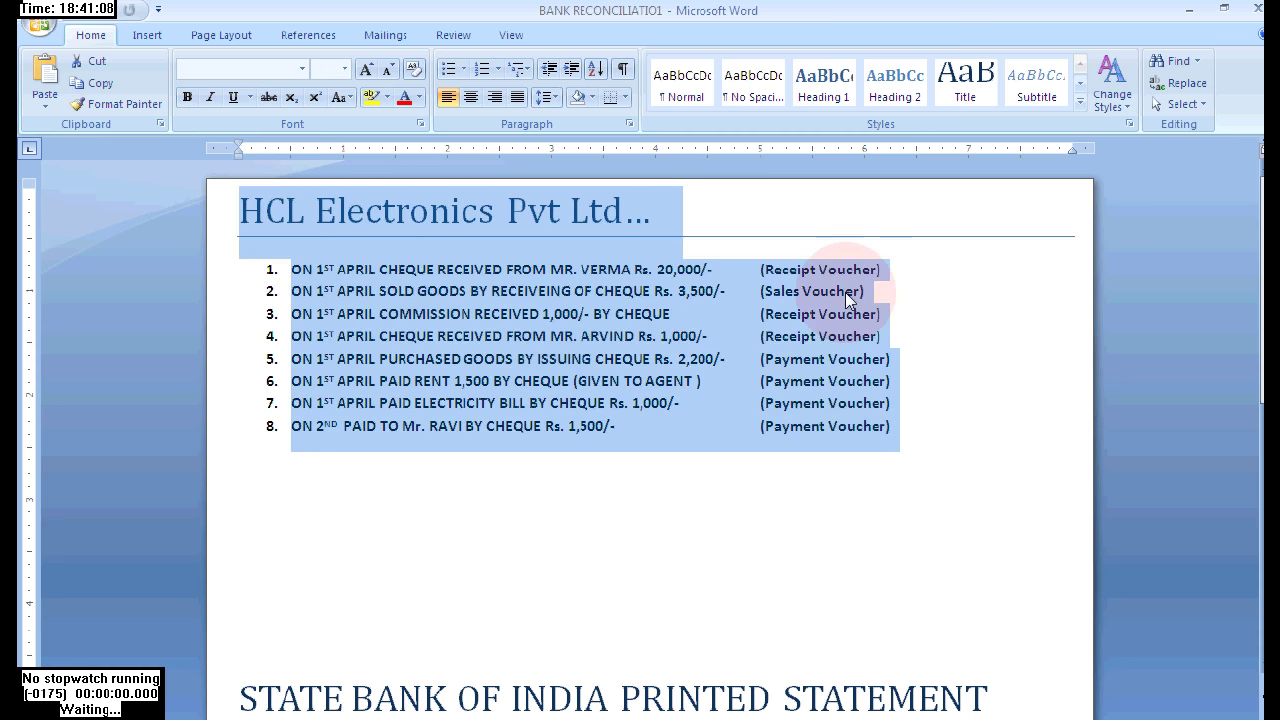
pyautogui.click(720, 512)
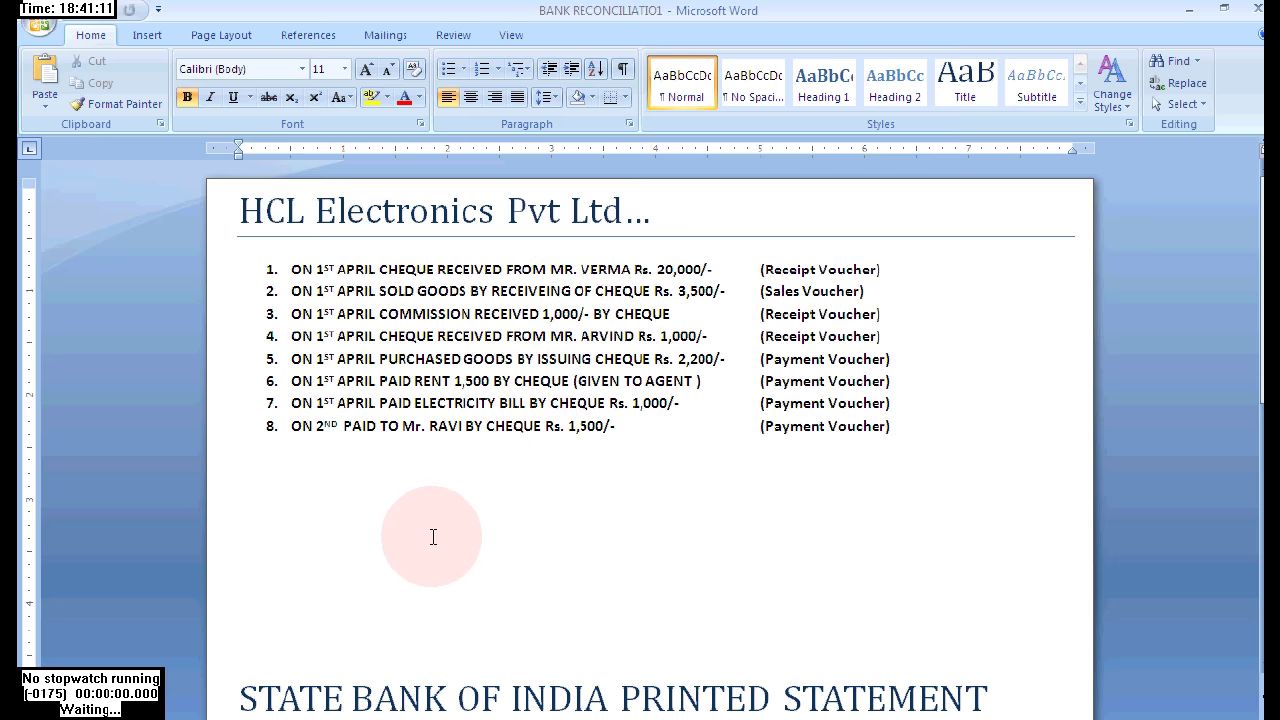
pyautogui.press('Delete')
pyautogui.press('Delete')
pyautogui.press('Delete')
pyautogui.press('Delete')
pyautogui.press('Delete')
pyautogui.press('Delete')
pyautogui.press('Delete')
pyautogui.press('BackSpace')
pyautogui.press('BackSpace')
pyautogui.press('BackSpace')
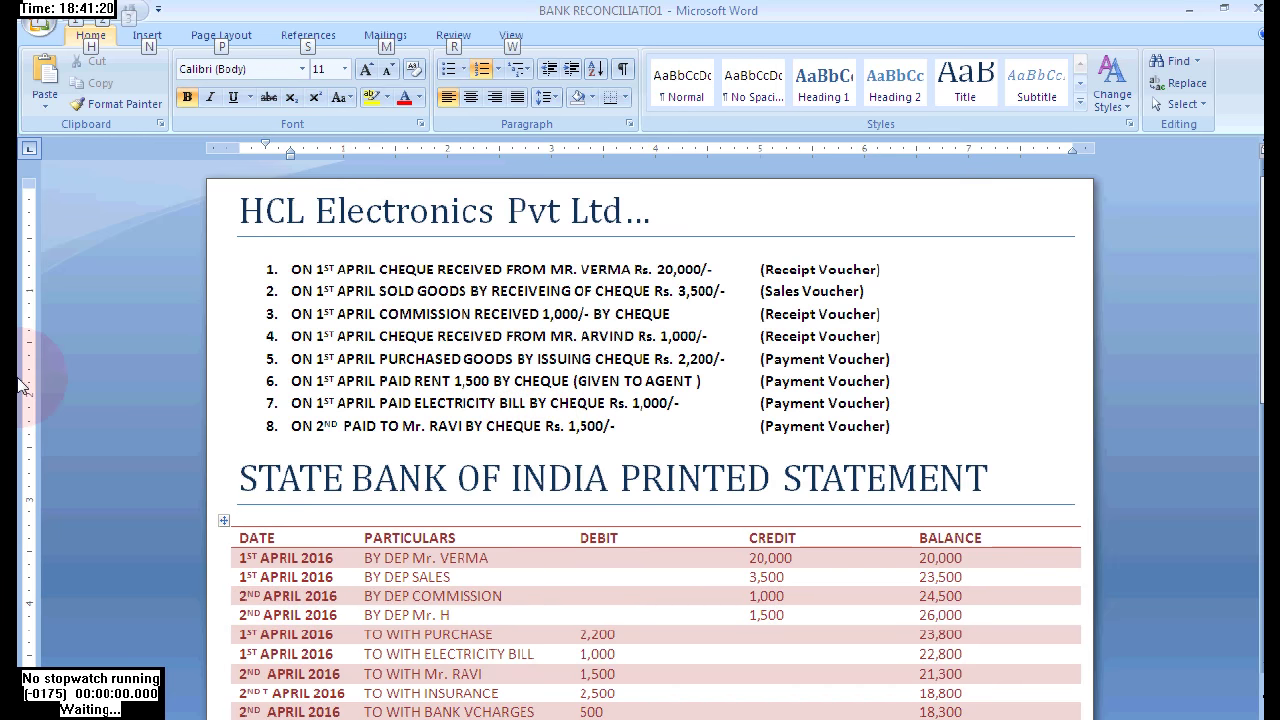
# Review the printed bank statement in Word and open the Focus 5 Bank Reconciliation for STATE BANK OF INDIA A/C
pyautogui.press('alt')
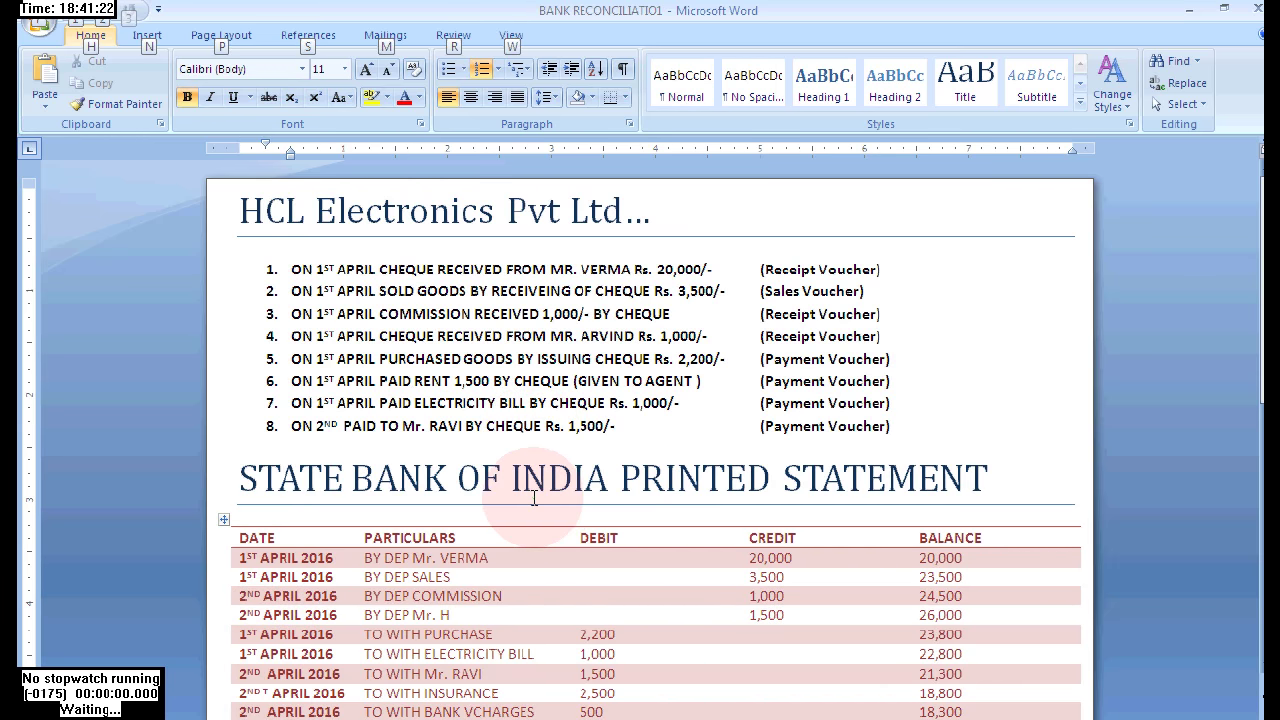
pyautogui.scroll(-4, 520, 470)
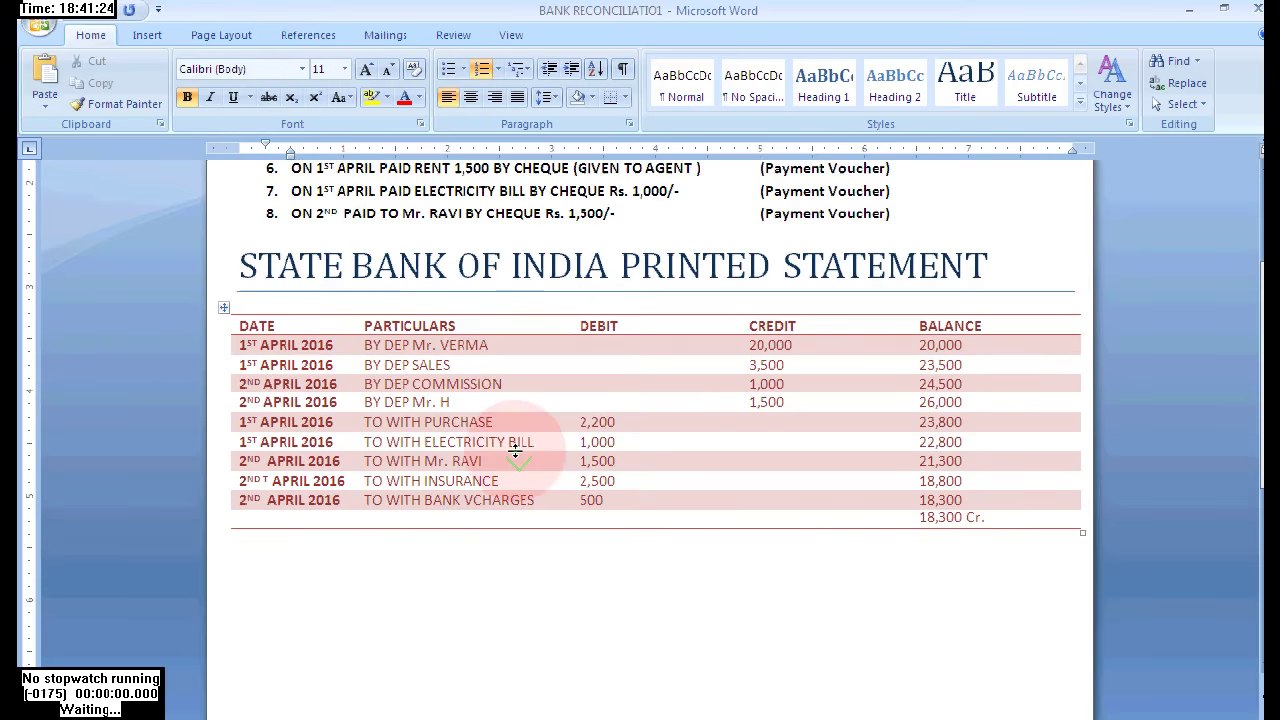
pyautogui.scroll(-1, 515, 452)
pyautogui.moveTo(238, 210); pyautogui.dragTo(1000, 218)
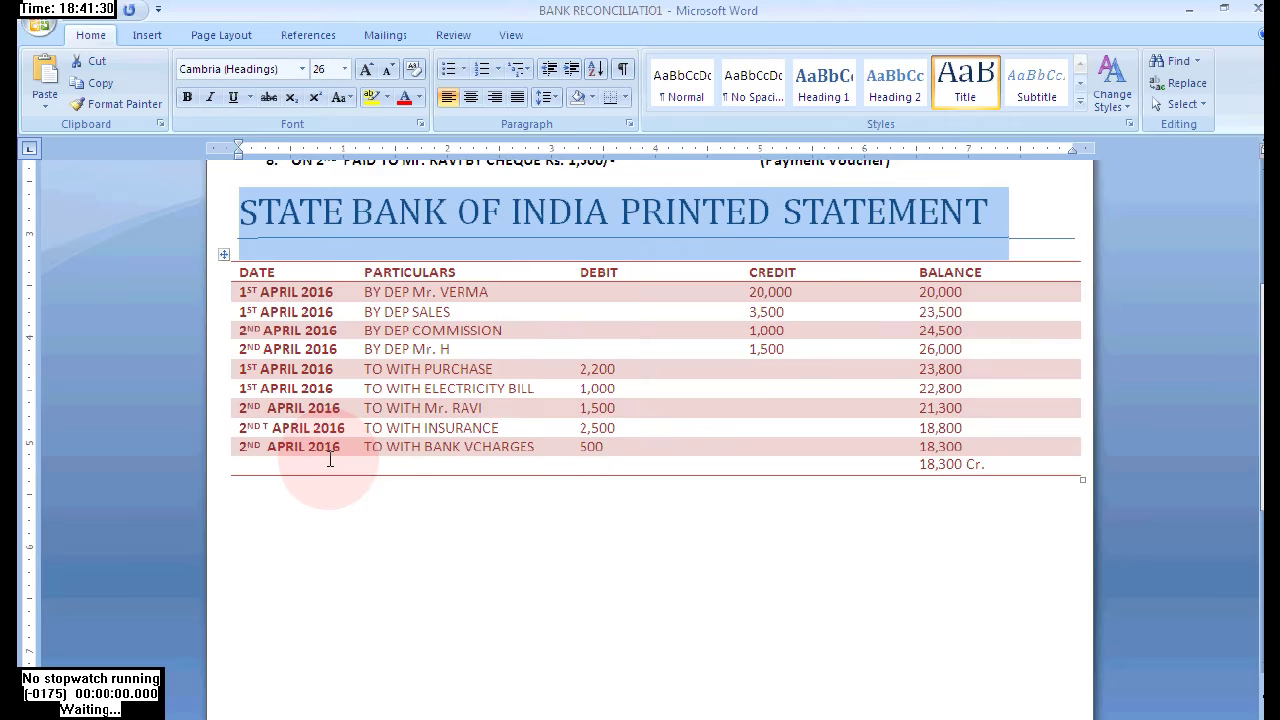
pyautogui.hotkey('alt', 'Tab')
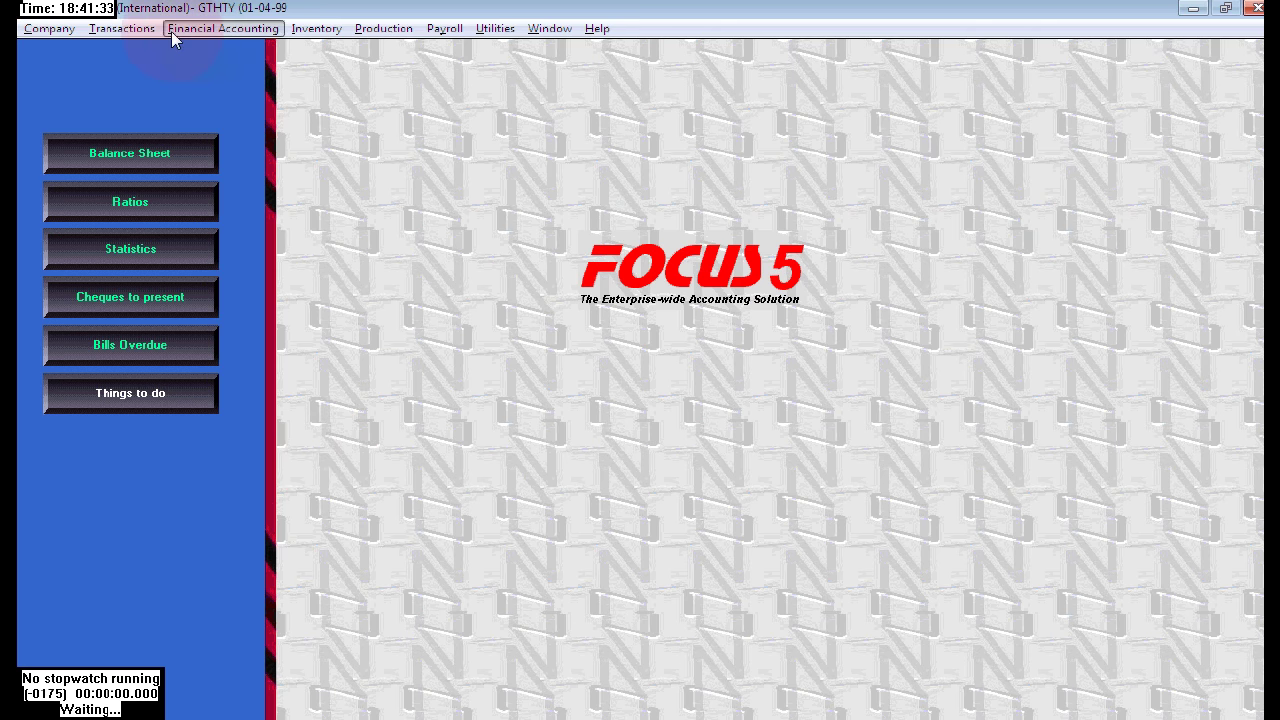
pyautogui.click(217, 30)
pyautogui.moveTo(281, 109)
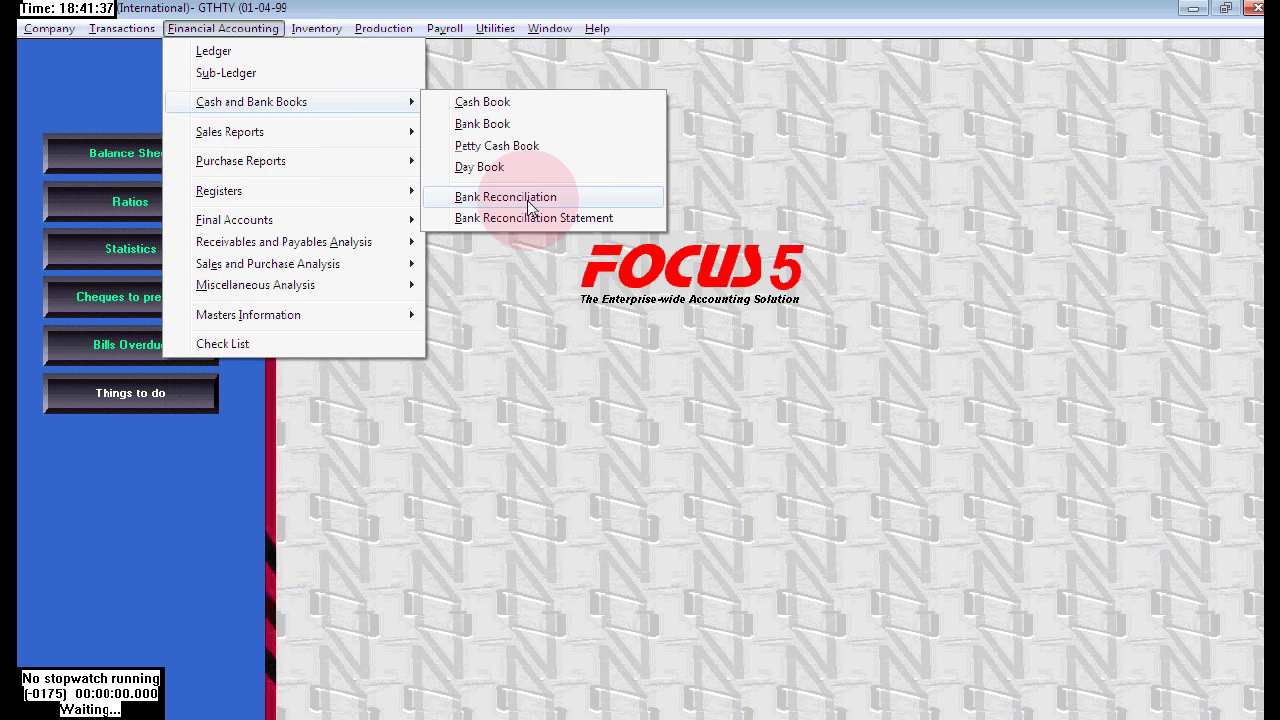
pyautogui.click(632, 203)
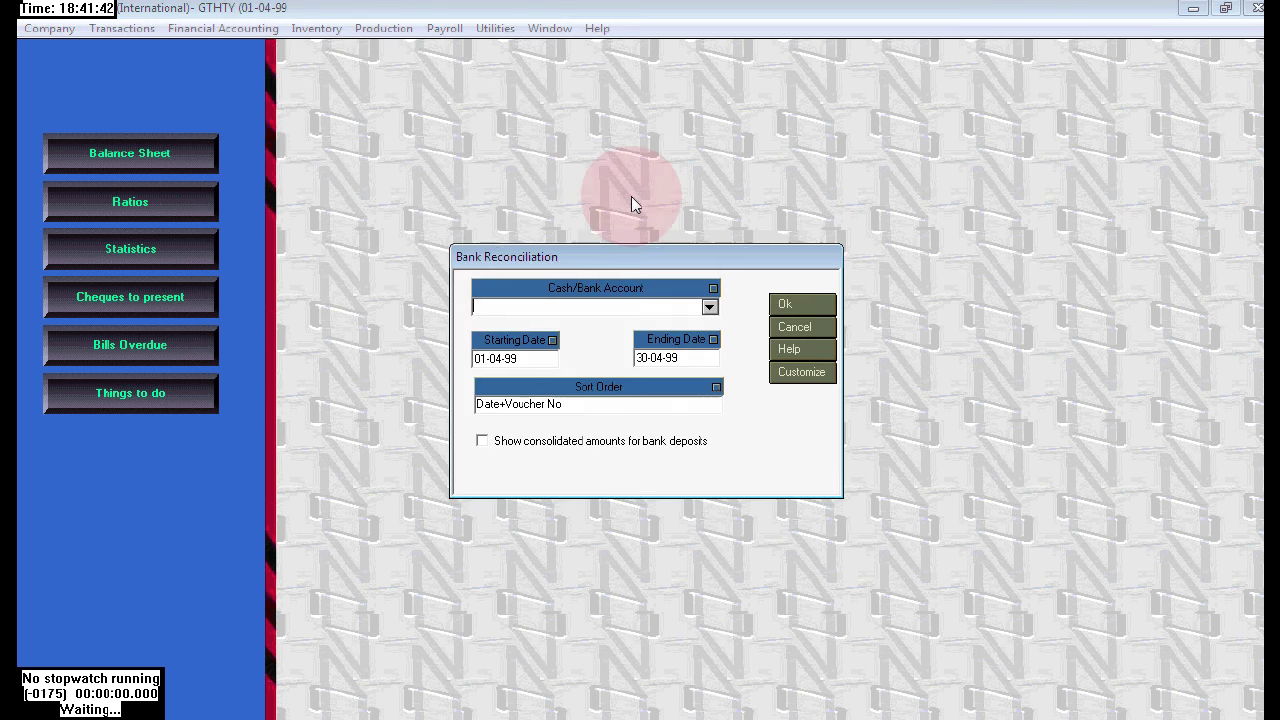
pyautogui.click(709, 309)
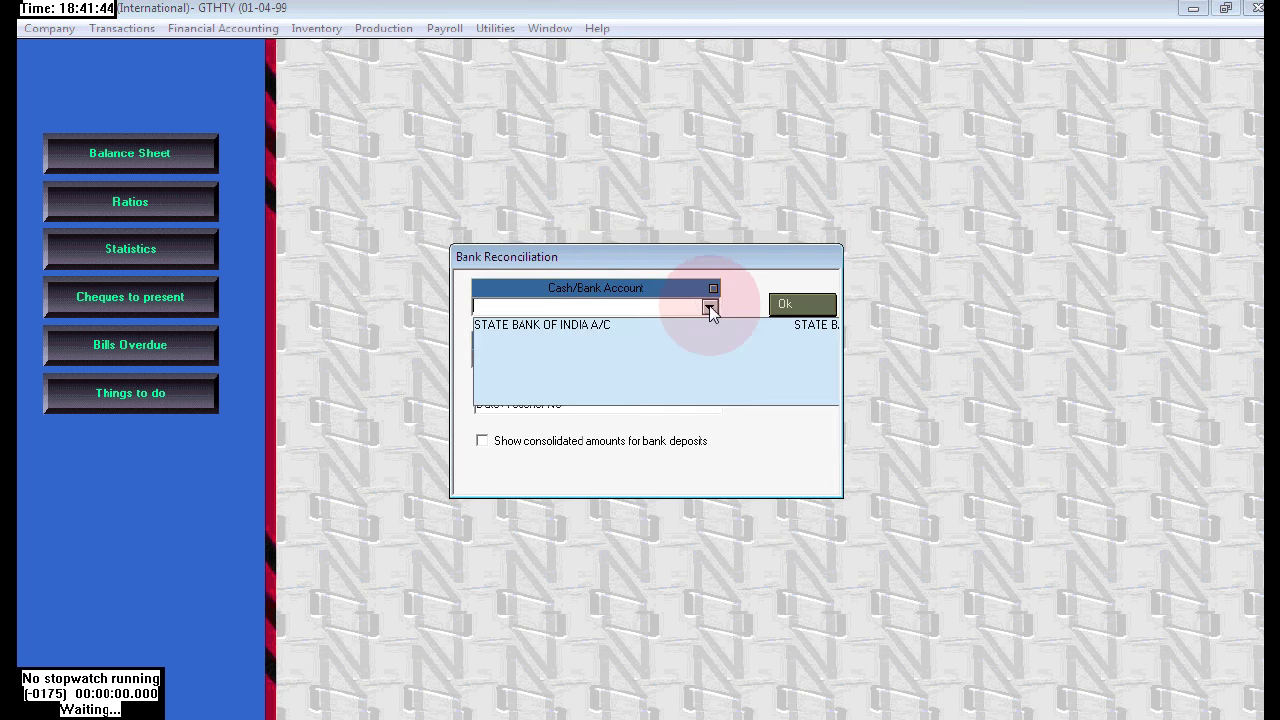
pyautogui.click(600, 327)
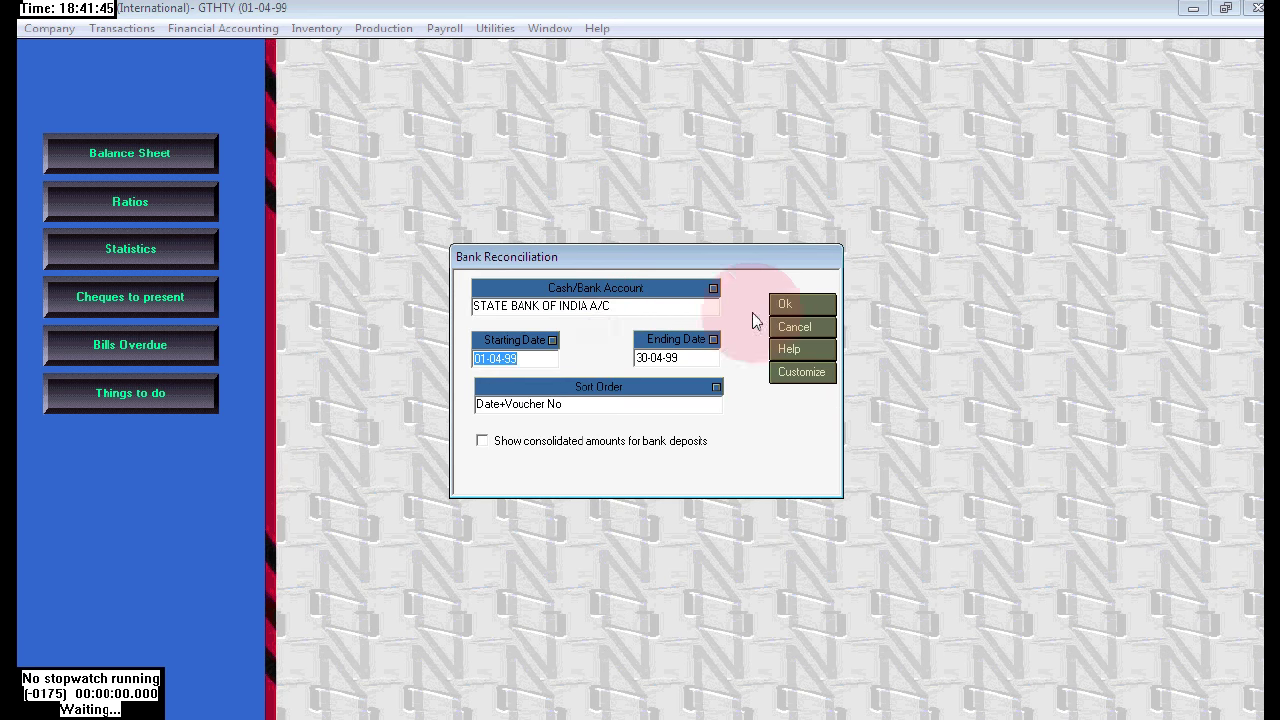
pyautogui.click(815, 305)
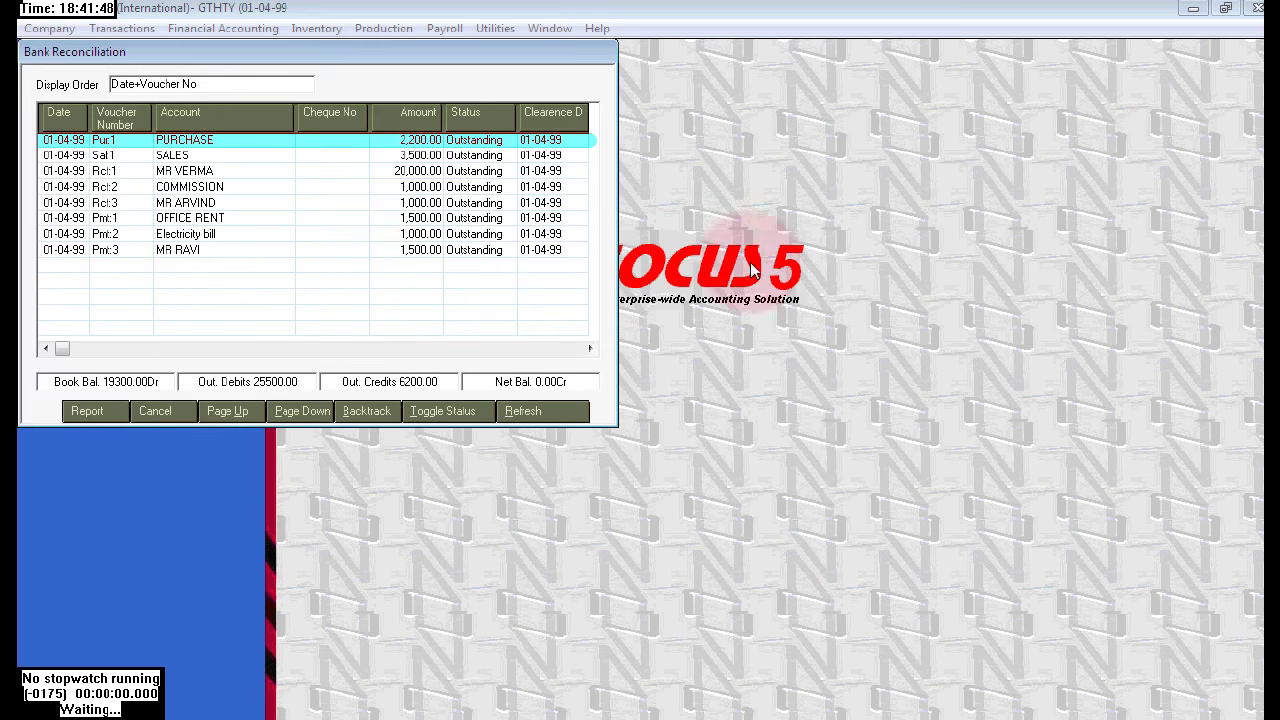
# Open the PURCHASE entry's voucher from the bank reconciliation list to review it, and close it without changes
pyautogui.moveTo(355, 47); pyautogui.dragTo(619, 88)
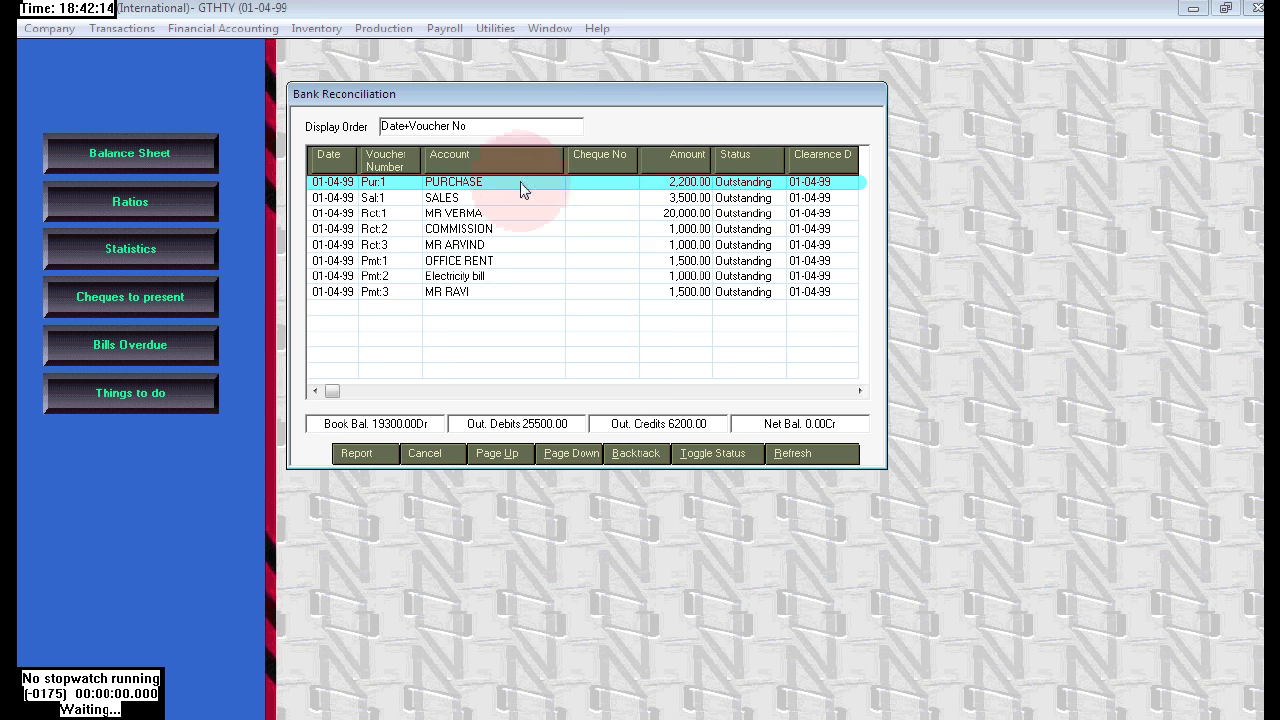
pyautogui.doubleClick(489, 181)
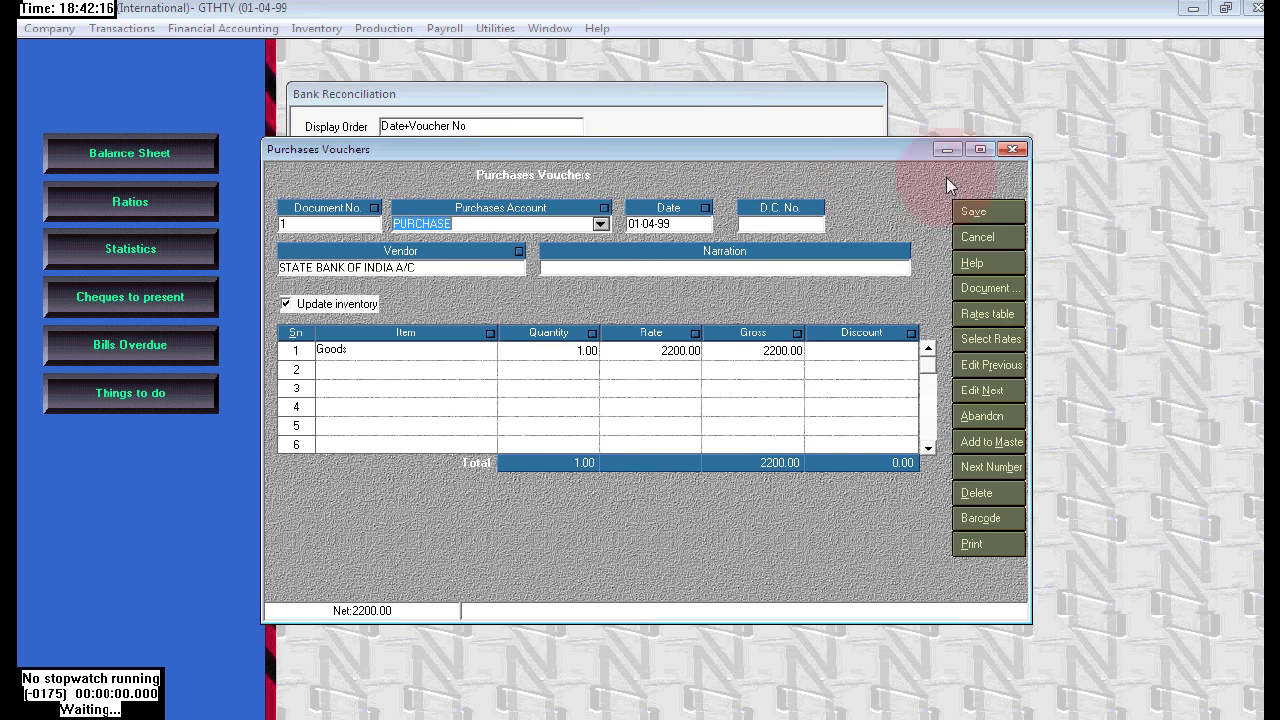
pyautogui.click(1010, 151)
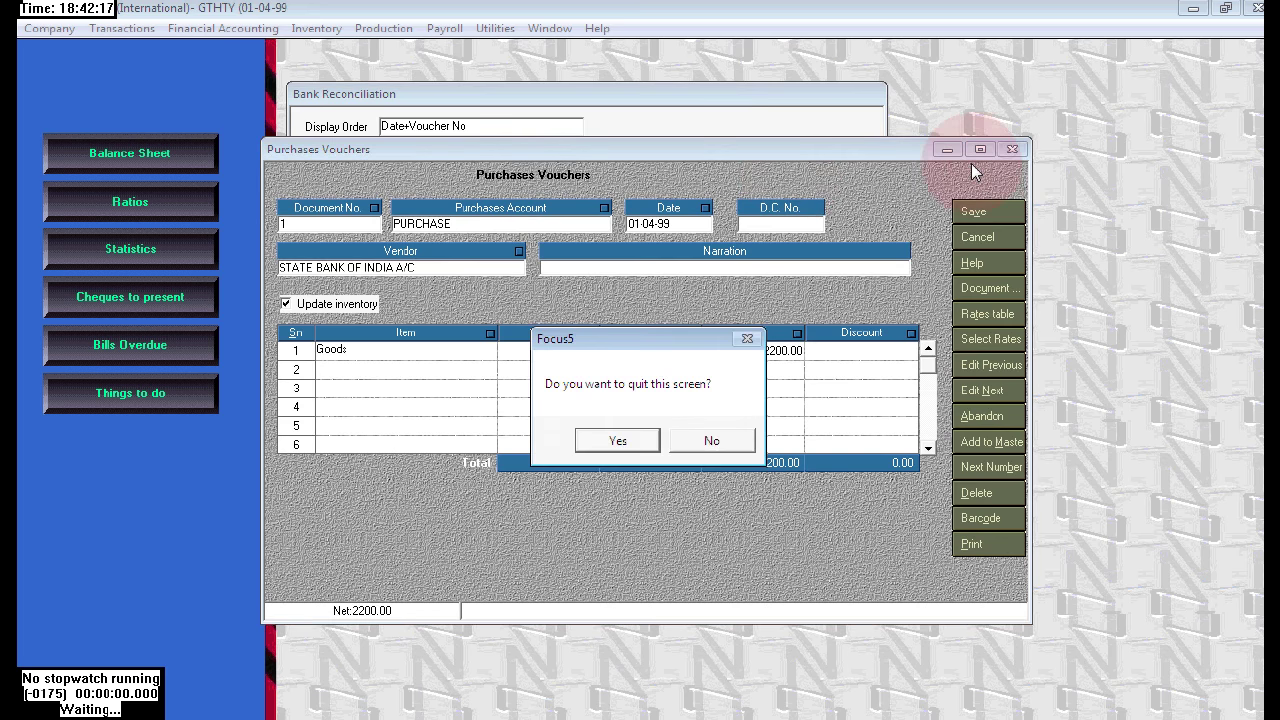
pyautogui.click(613, 440)
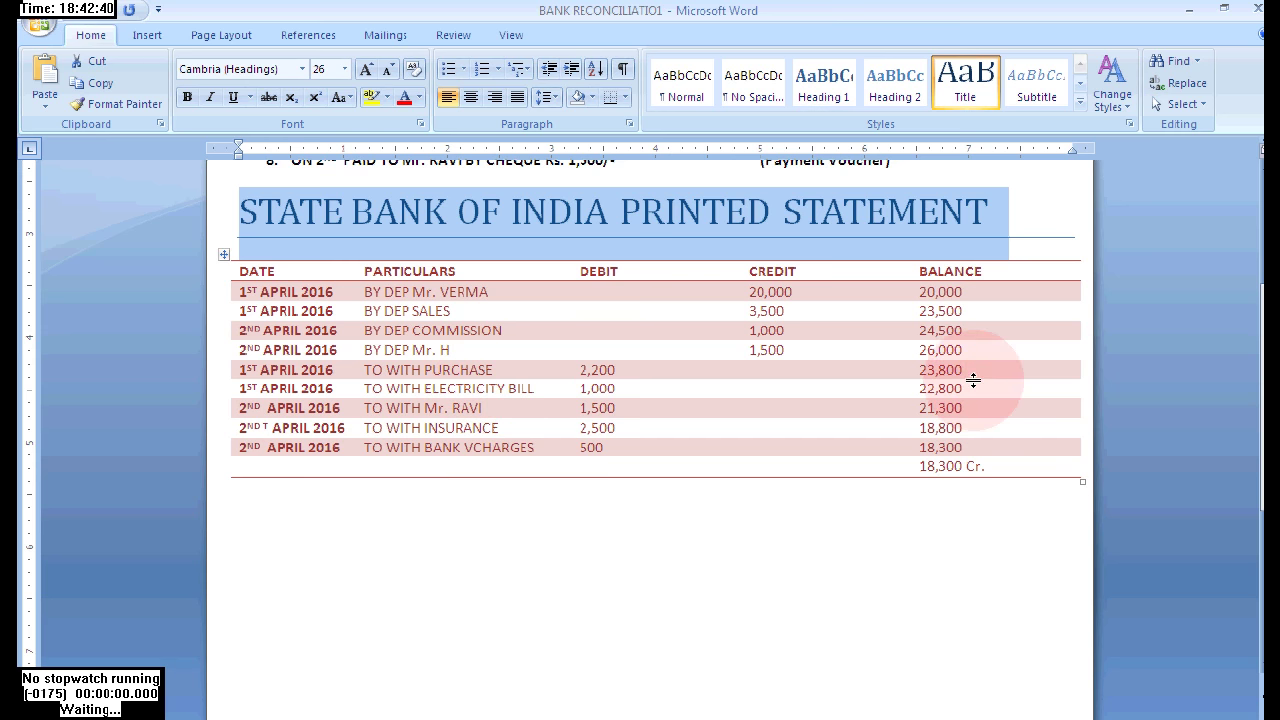
# Locate the 2,200 purchase withdrawal in Word's printed statement and mark the PURCHASE entry as Cleared in the Focus 5 Bank Reconciliation
pyautogui.moveTo(976, 370); pyautogui.dragTo(252, 369)
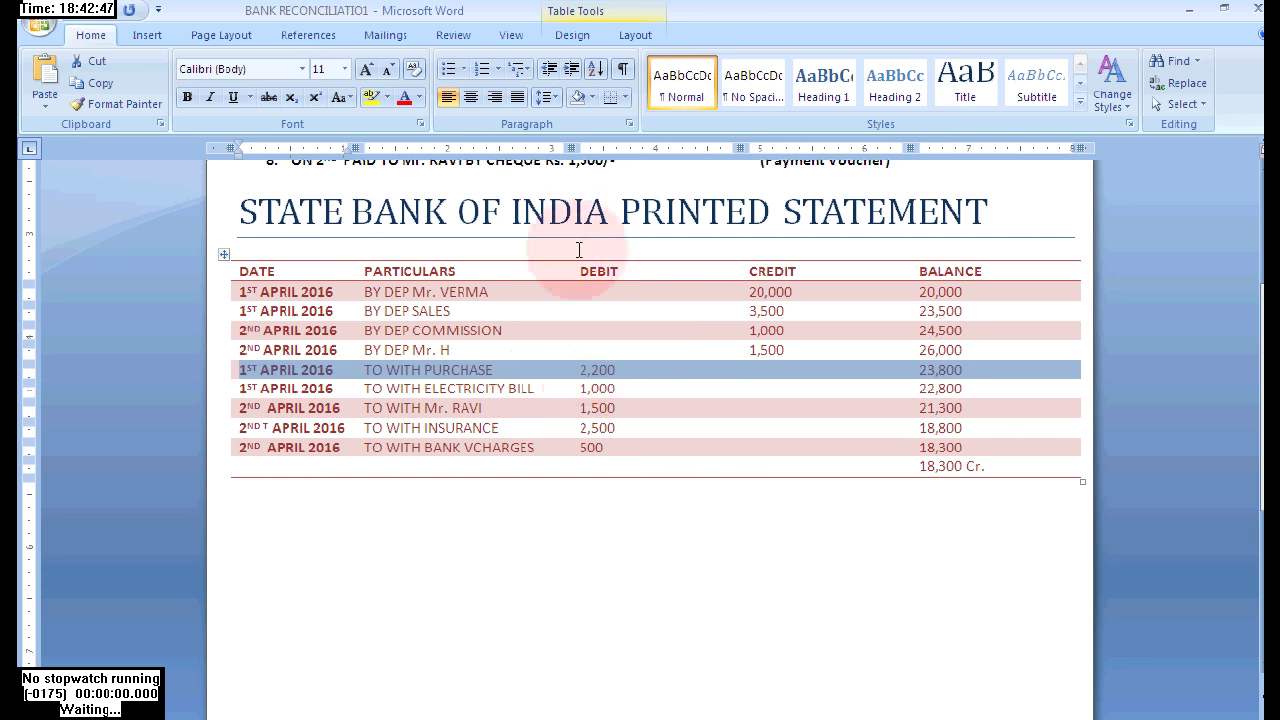
pyautogui.hotkey('alt', 'Tab')
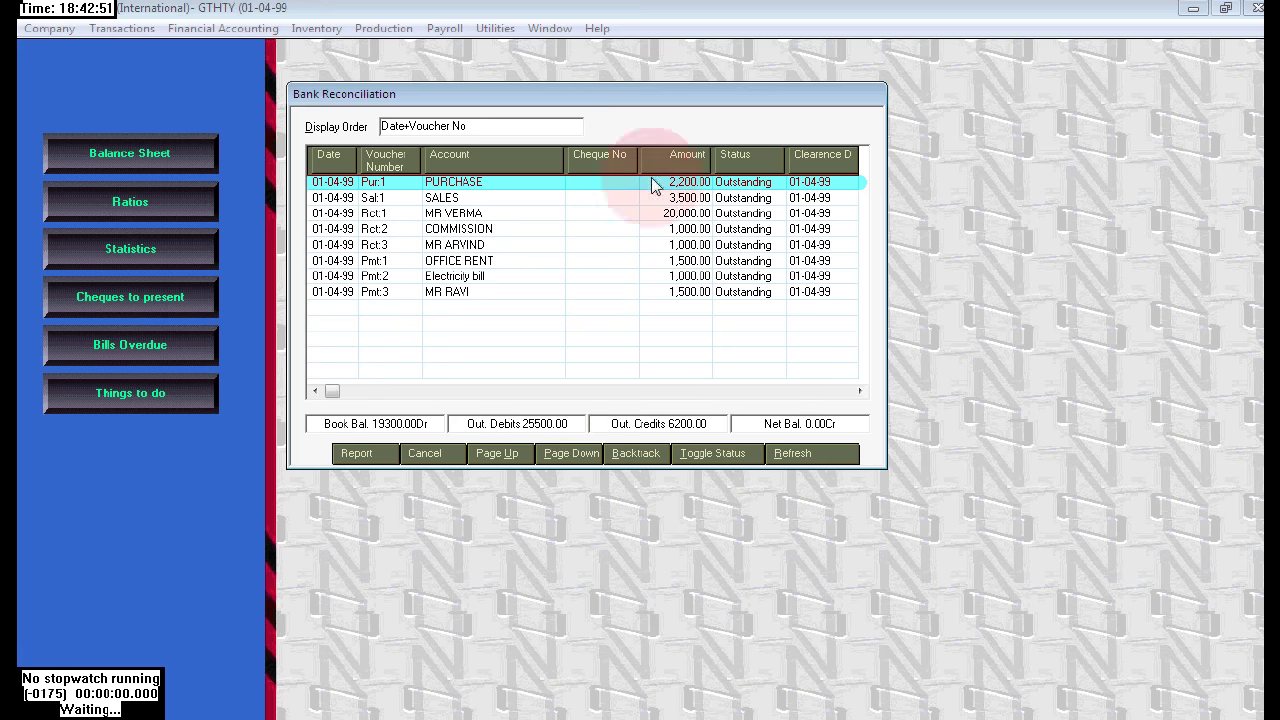
pyautogui.click(745, 260)
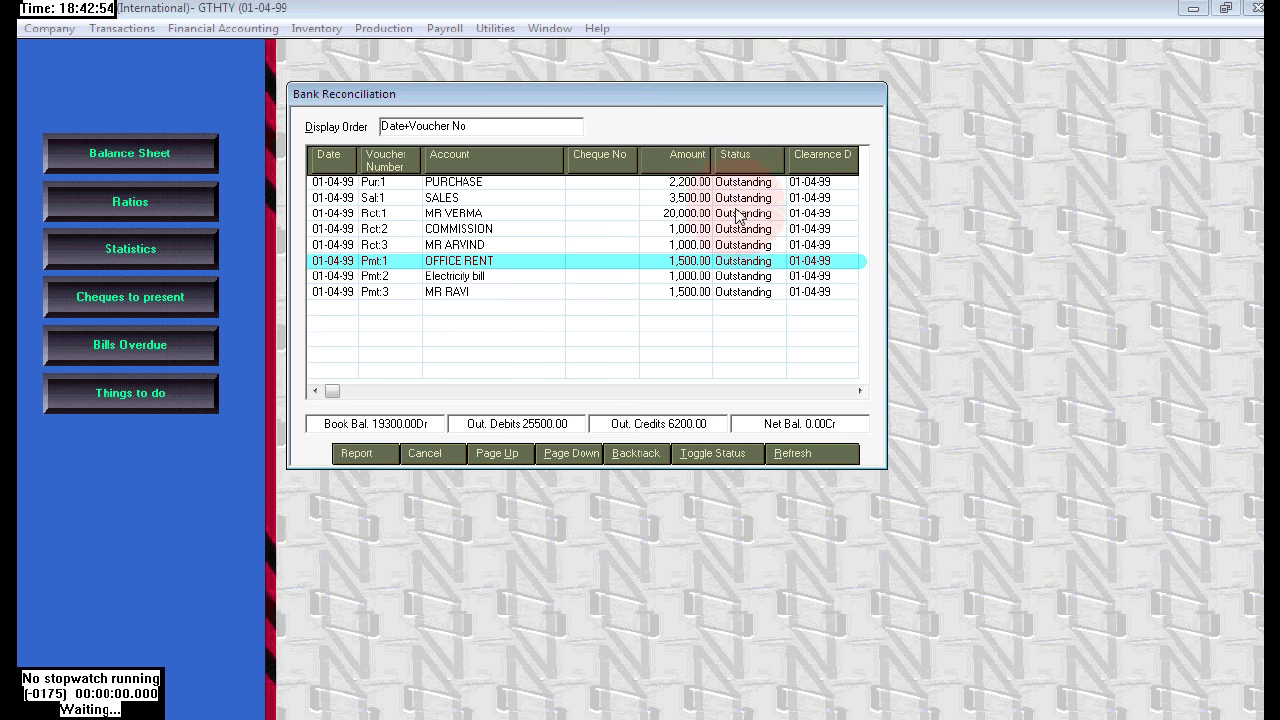
pyautogui.click(737, 188)
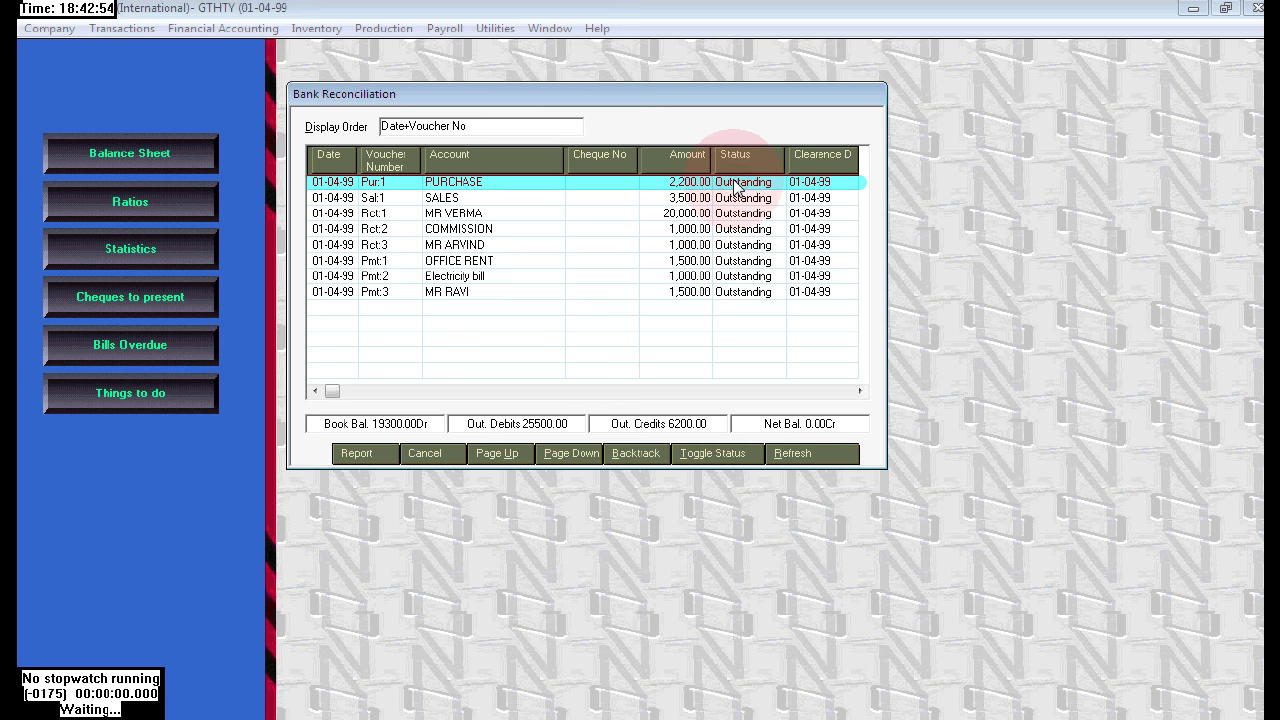
pyautogui.click(716, 452)
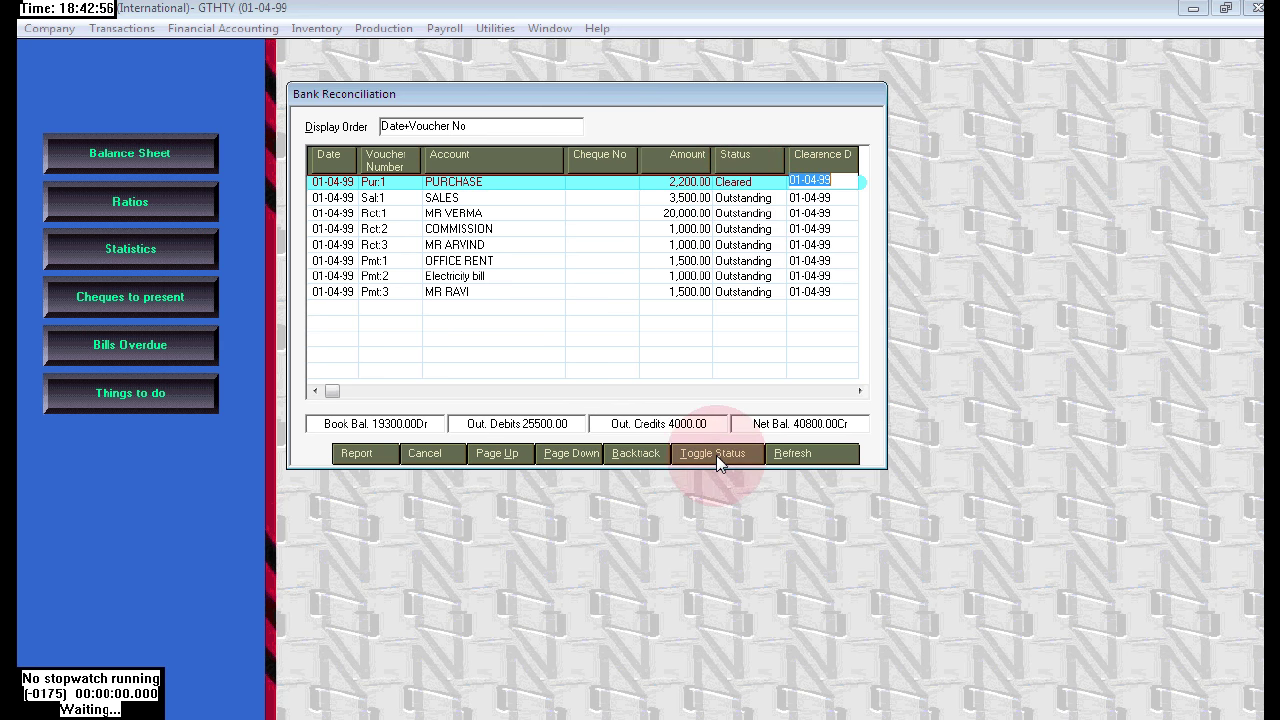
pyautogui.click(832, 181)
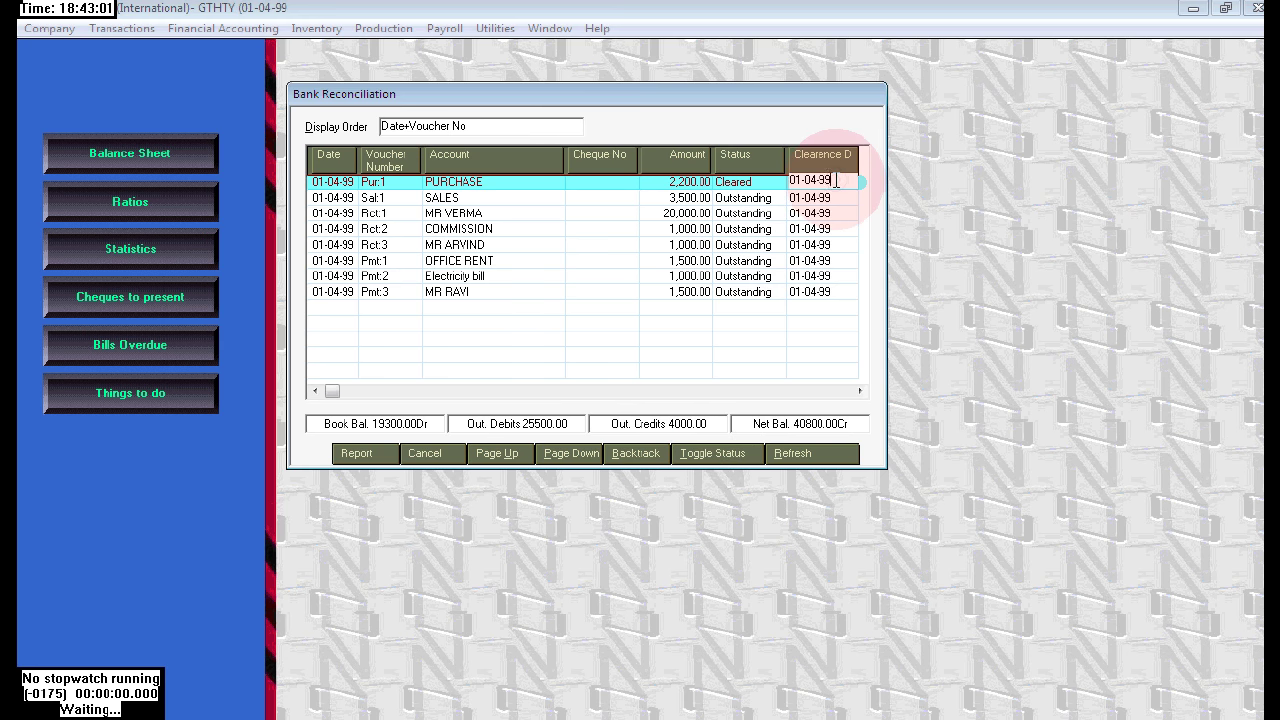
pyautogui.click(824, 456)
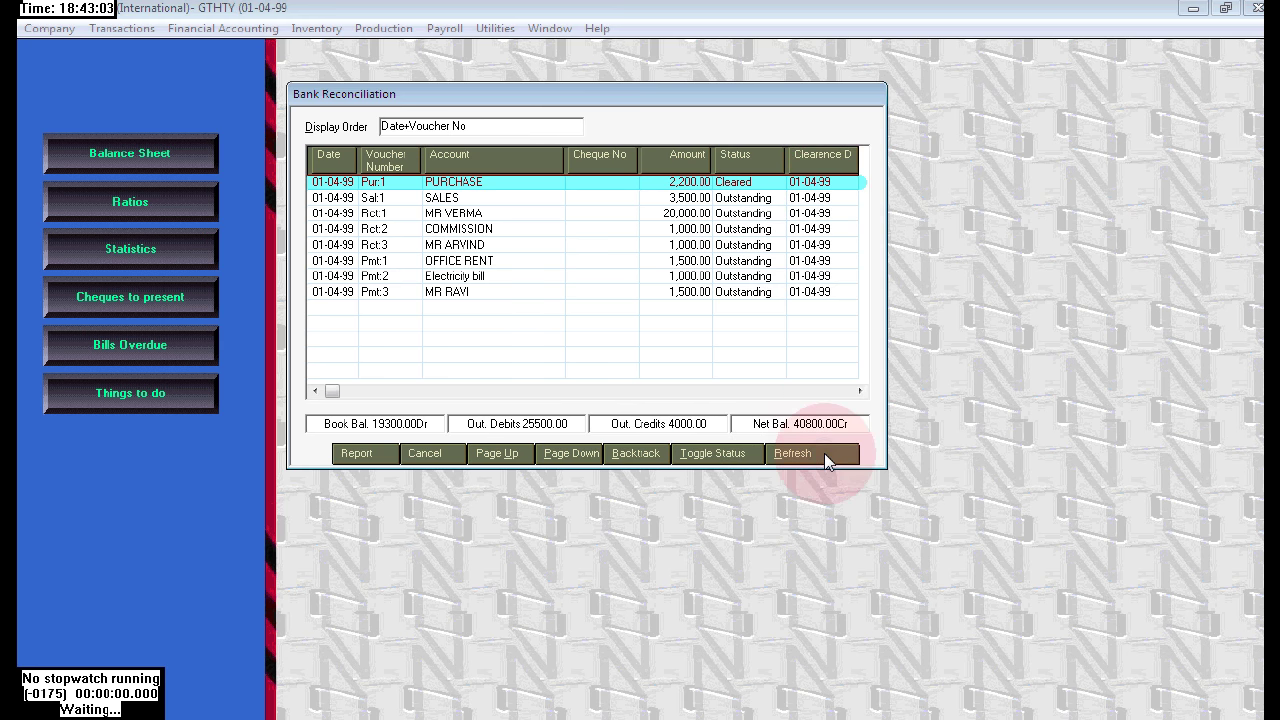
pyautogui.click(748, 183)
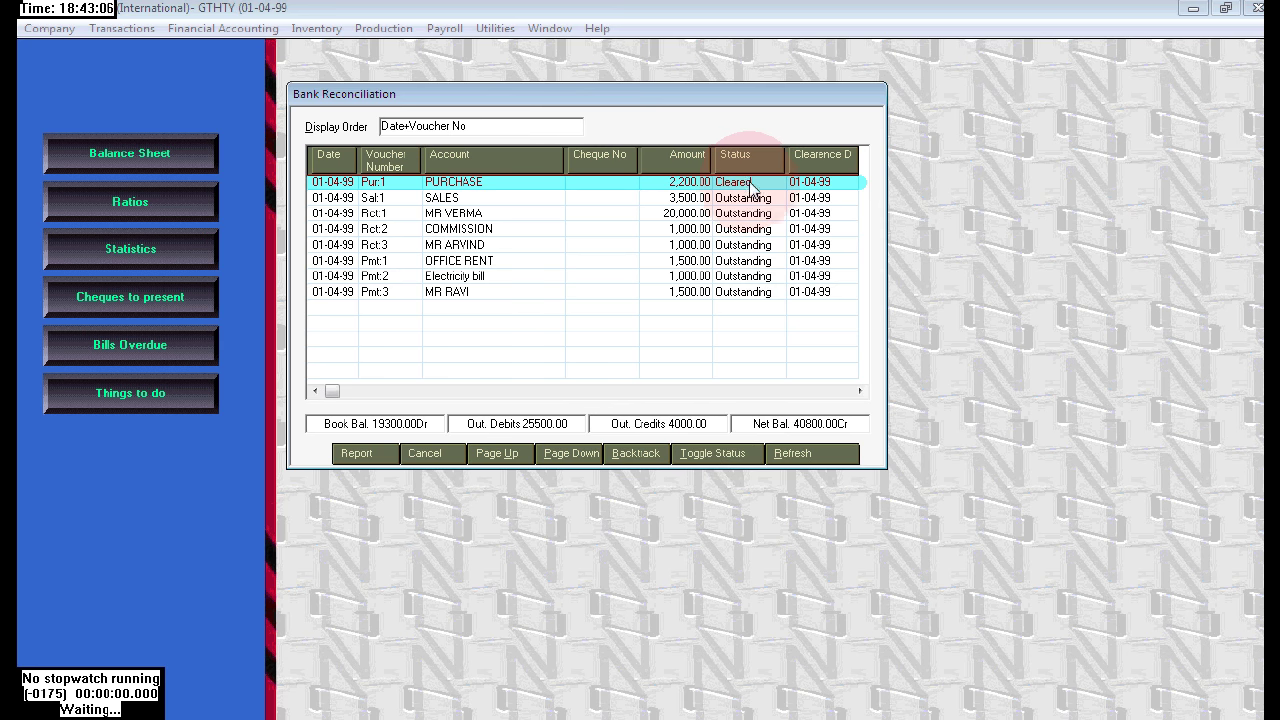
# Turn the matched purchase and sales rows of the Word statement black and mark the SALES entry as Cleared in Focus 5
pyautogui.click(757, 203)
pyautogui.click(757, 203)
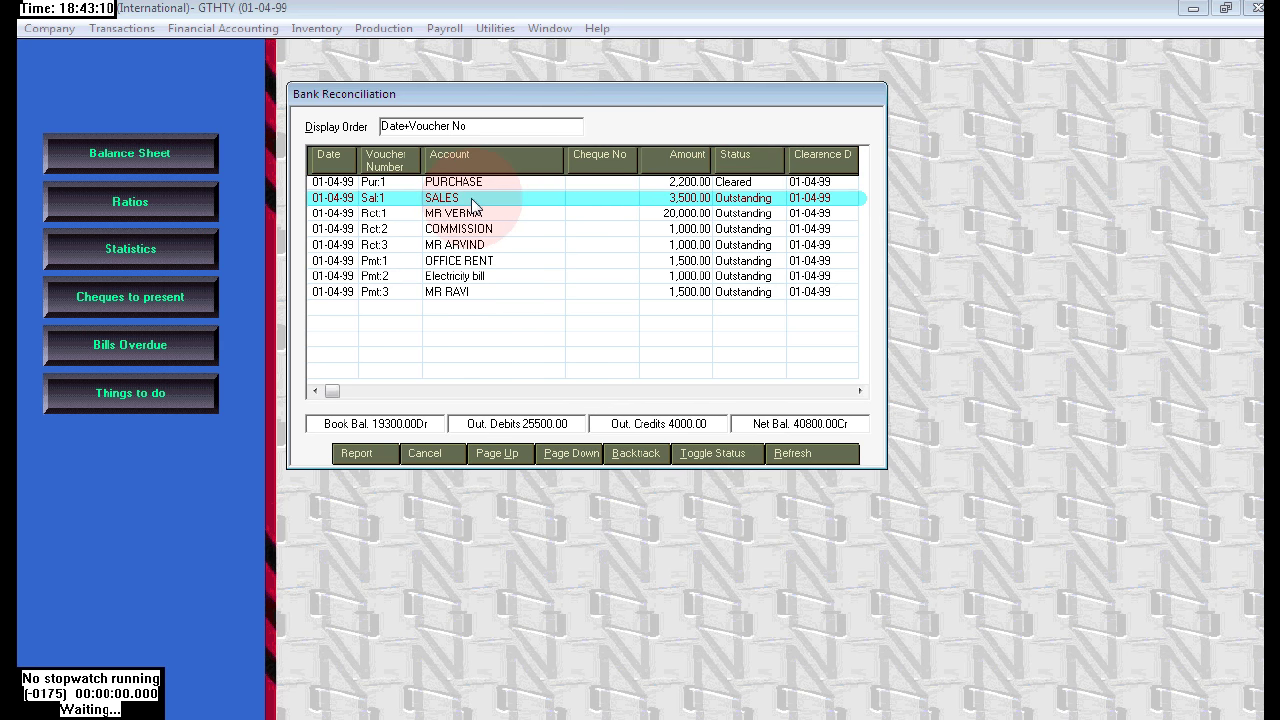
pyautogui.hotkey('alt', 'Tab')
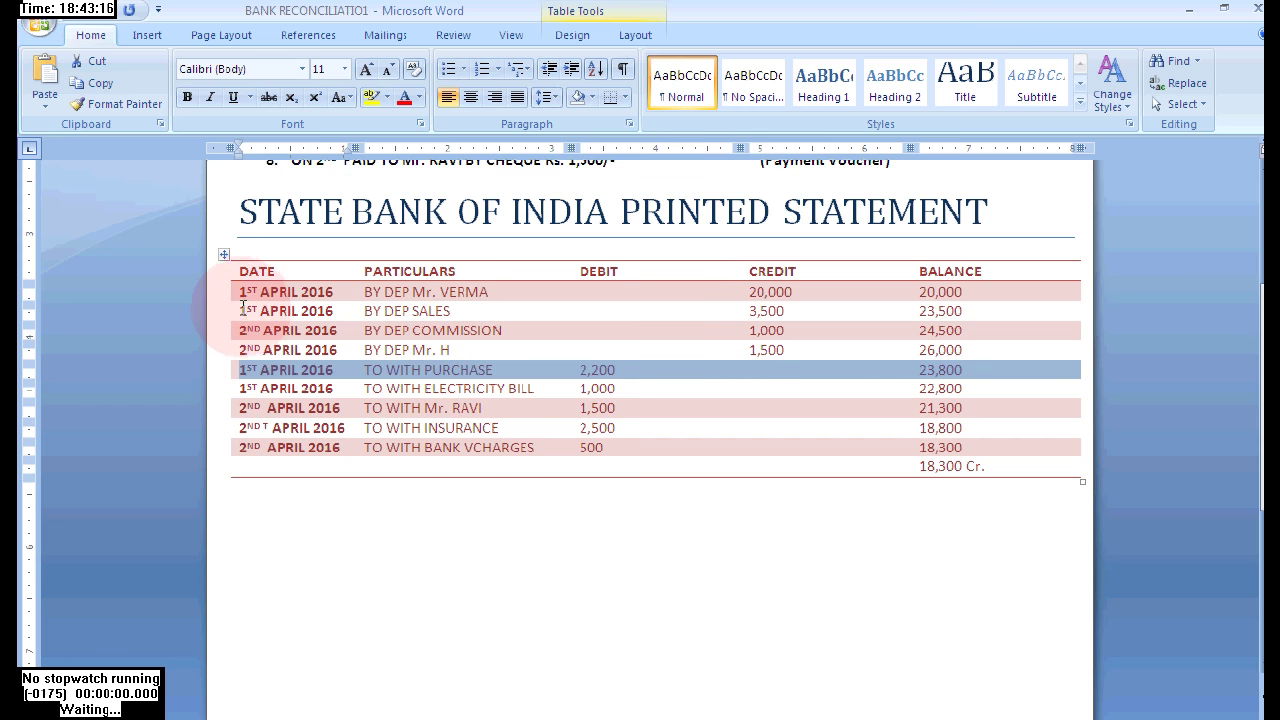
pyautogui.moveTo(244, 311); pyautogui.dragTo(940, 314)
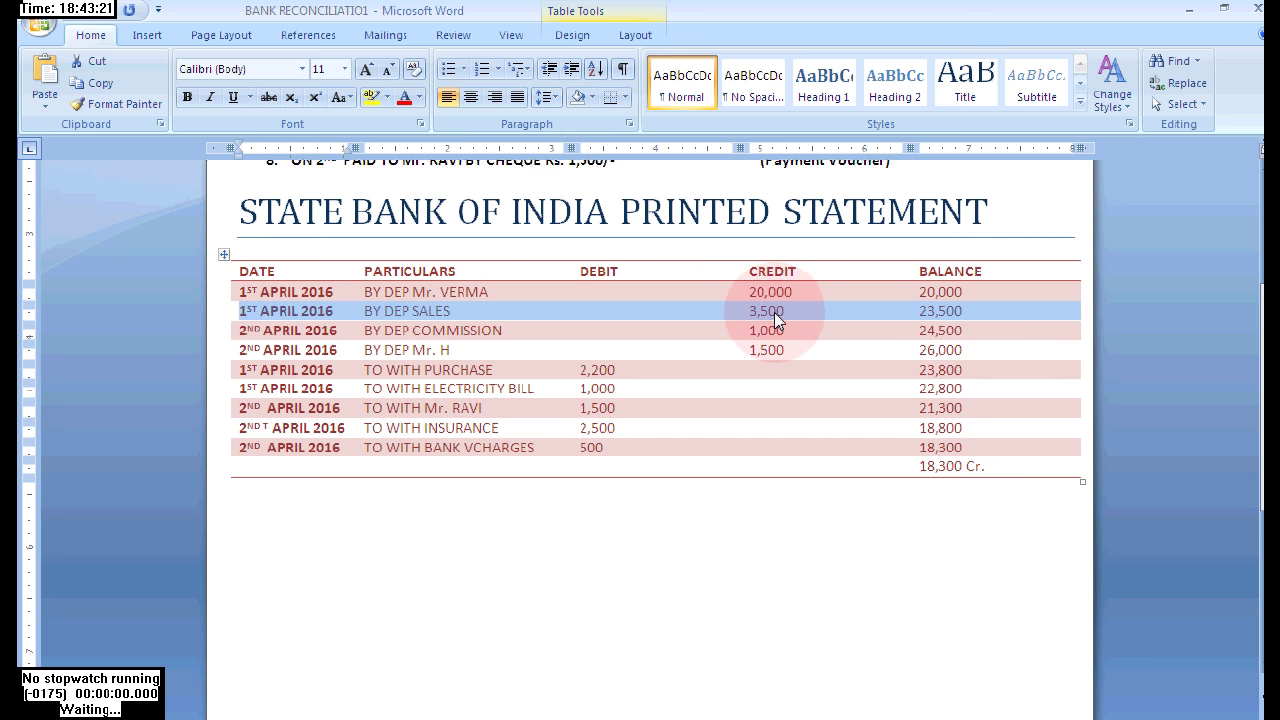
pyautogui.moveTo(417, 309); pyautogui.dragTo(353, 310)
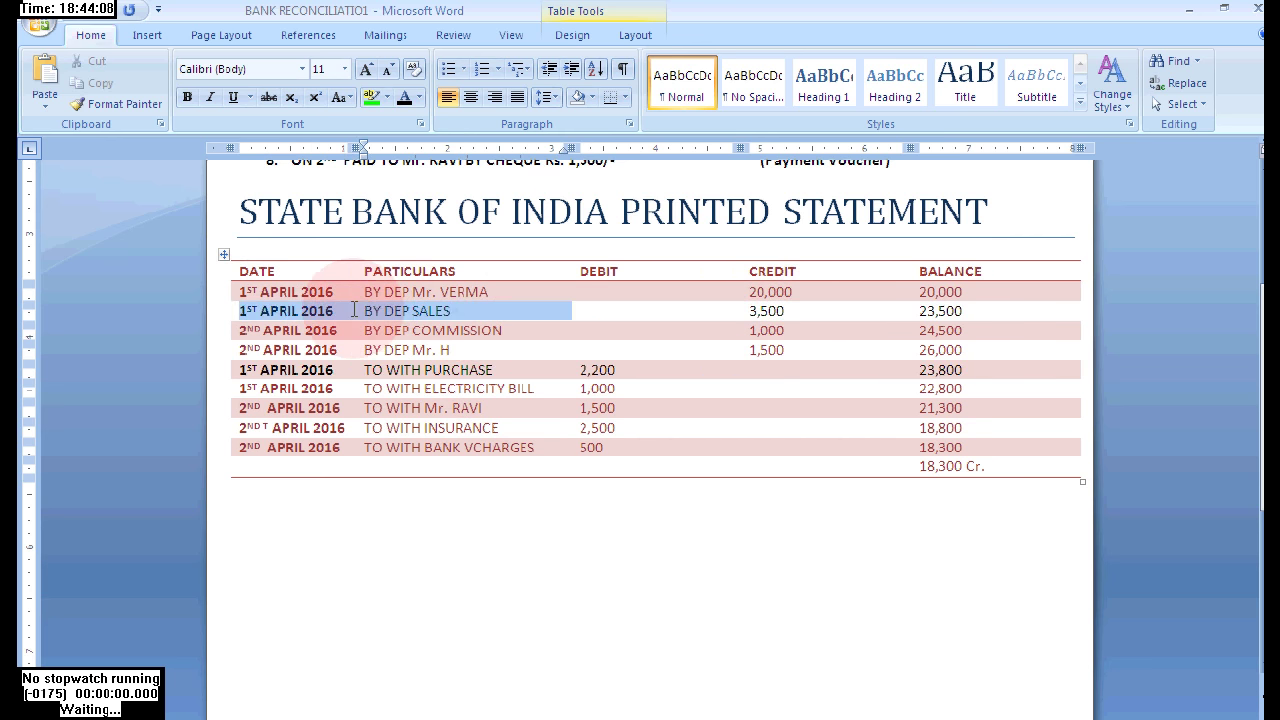
pyautogui.hotkey('alt', 'Tab')
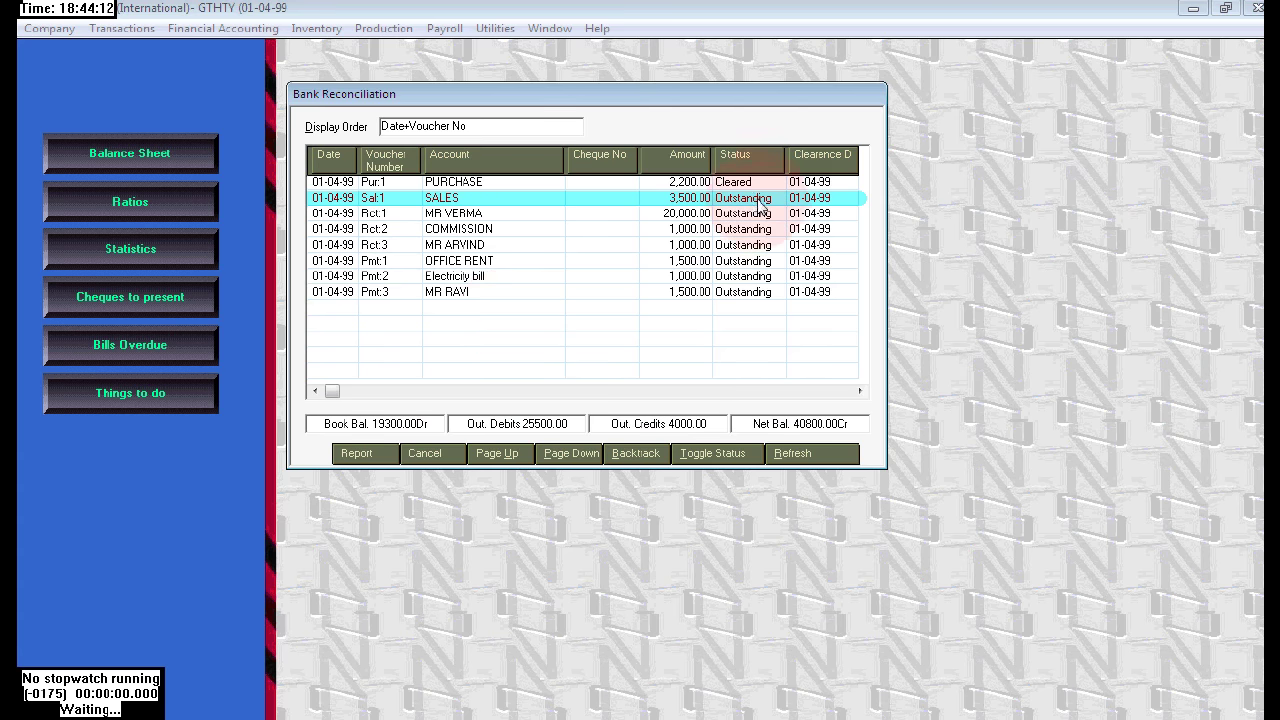
pyautogui.click(722, 453)
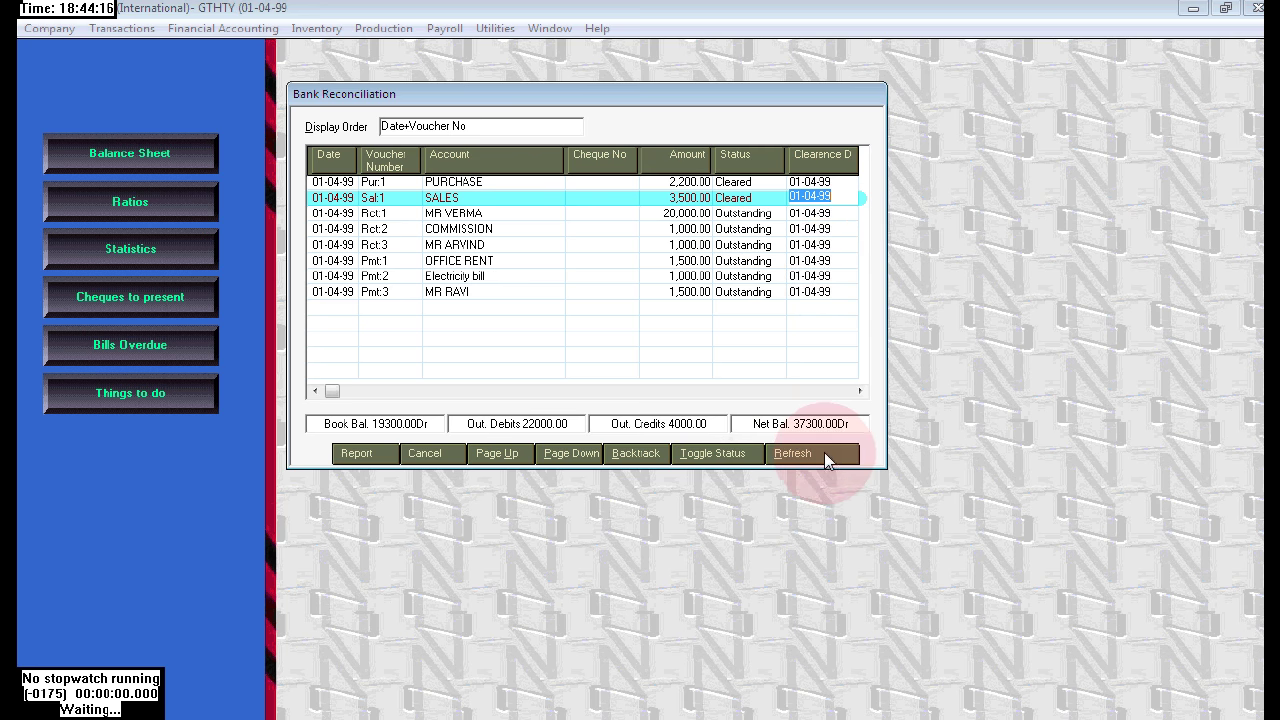
# Turn the 20,000 deposit row of the Word statement black and mark the matching receipt as Cleared in Focus 5
pyautogui.click(680, 213)
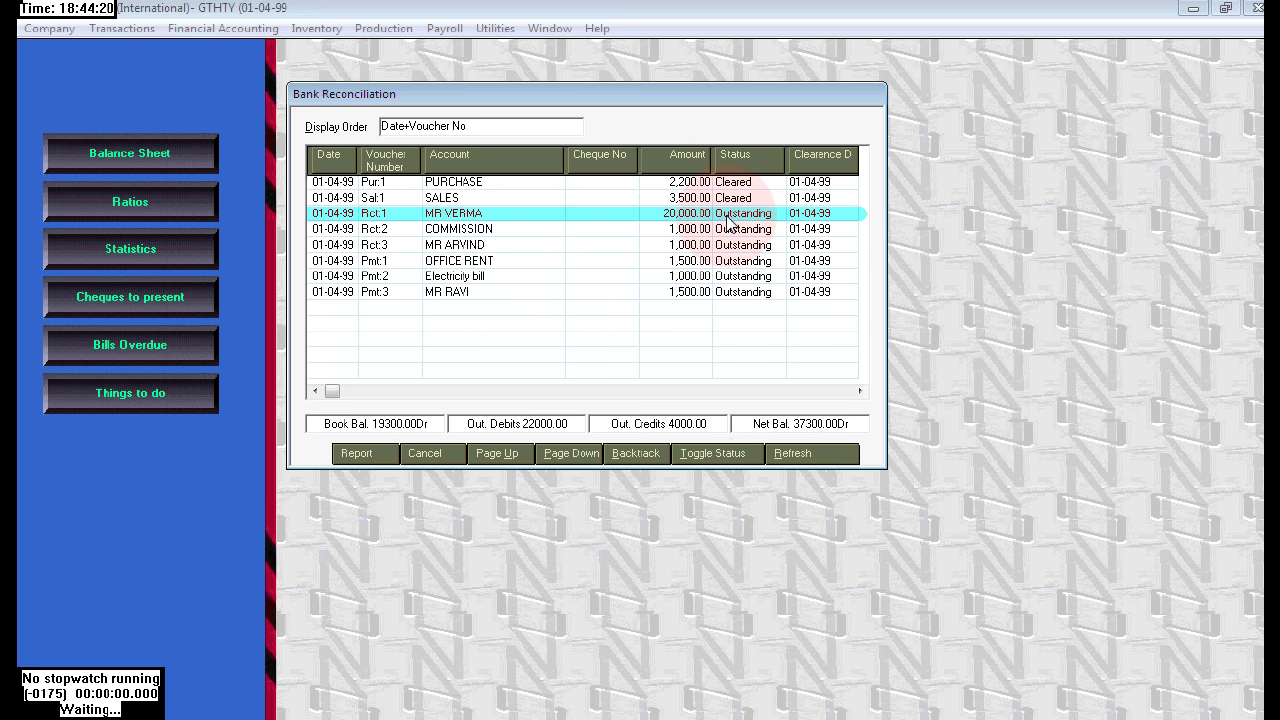
pyautogui.hotkey('alt', 'Tab')
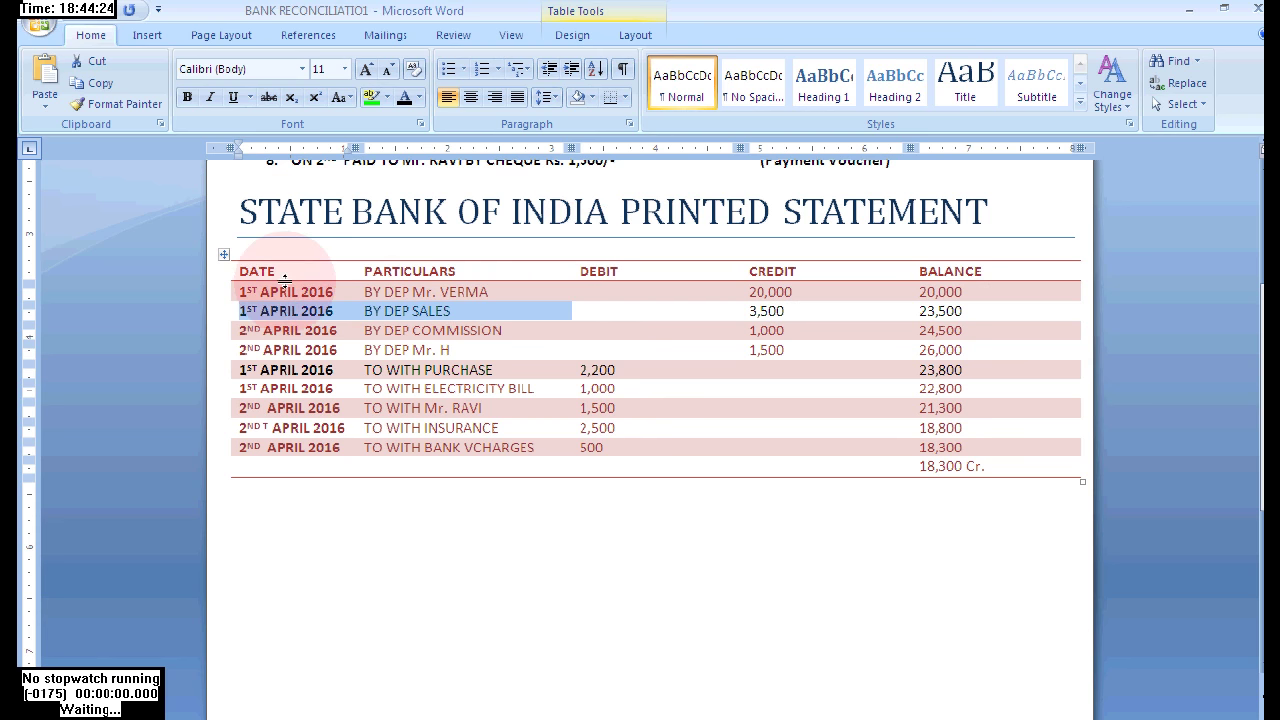
pyautogui.moveTo(242, 292); pyautogui.dragTo(887, 293)
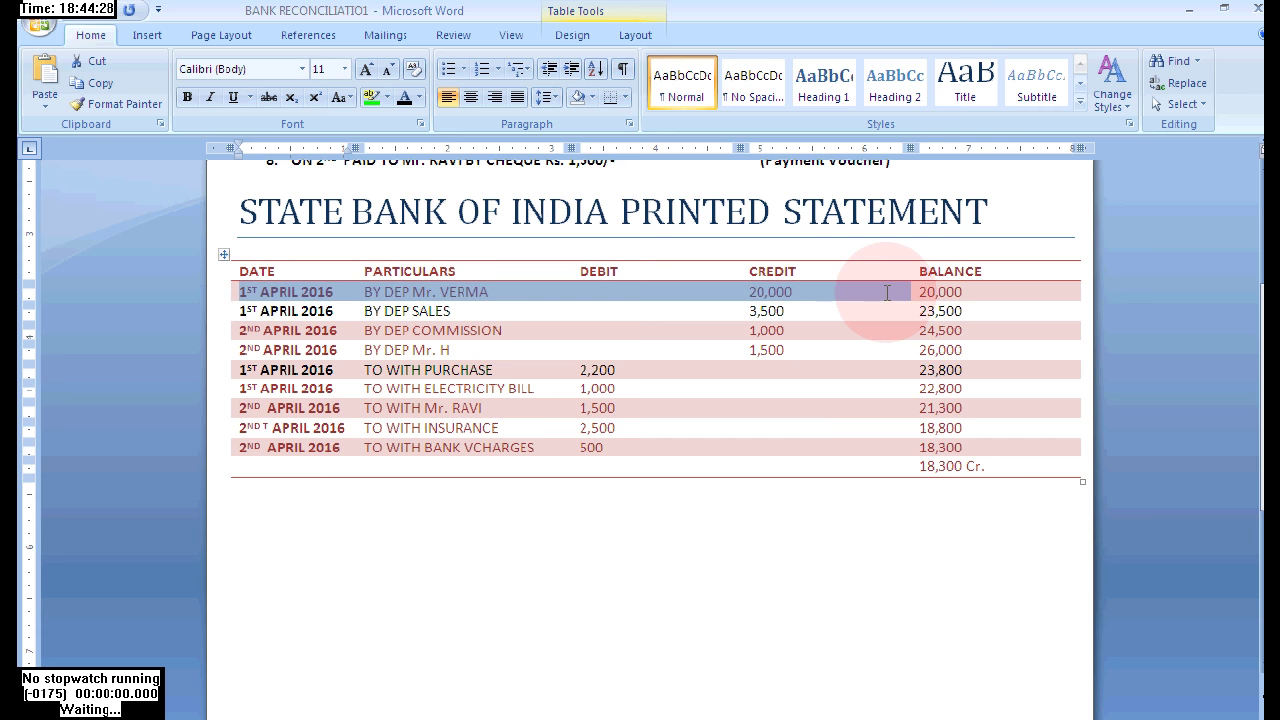
pyautogui.moveTo(384, 292); pyautogui.dragTo(468, 300)
pyautogui.press('alt')
pyautogui.hotkey('alt', 'Tab')
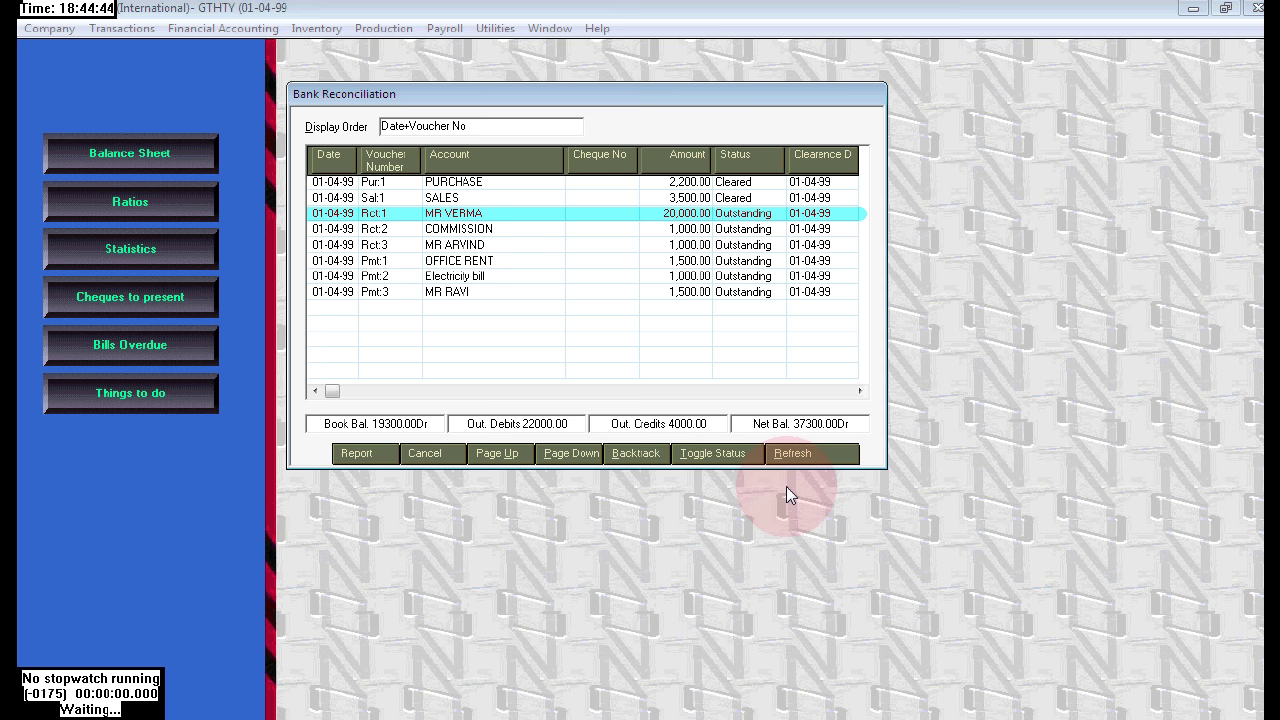
pyautogui.click(717, 454)
pyautogui.click(795, 455)
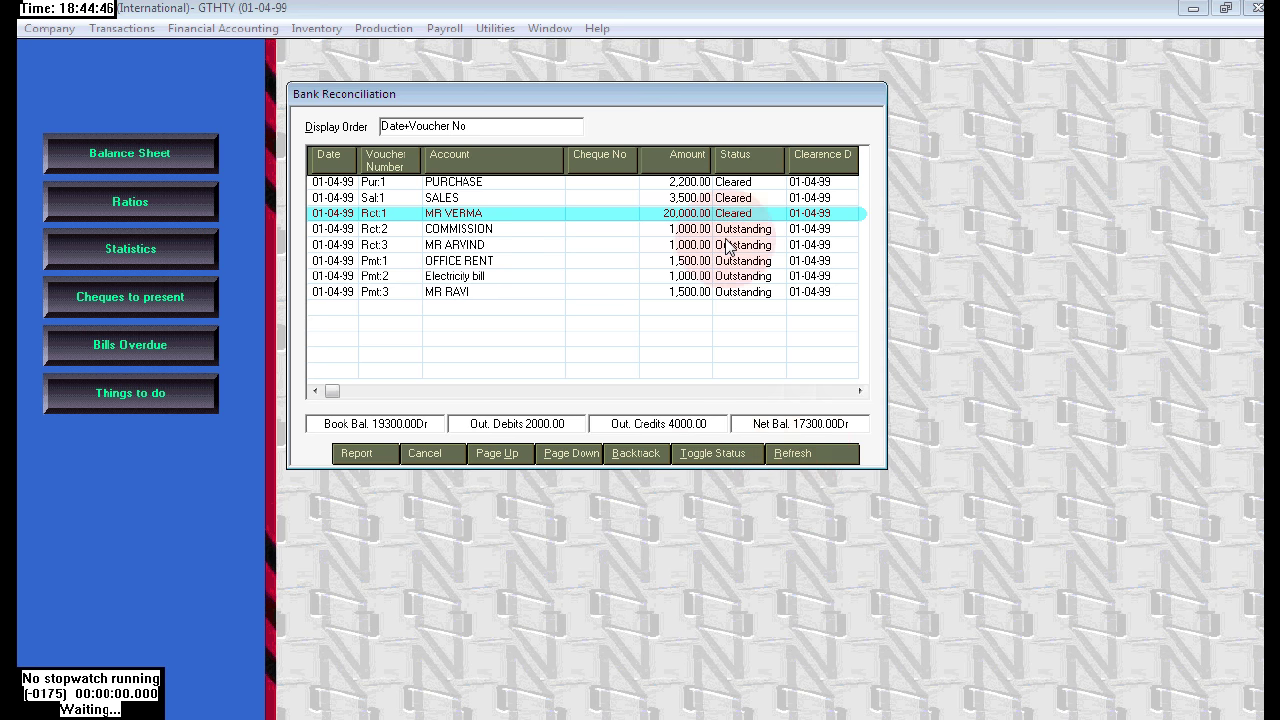
# Turn the date and particulars of the commission deposit black in Word and mark the COMMISSION receipt as Cleared in Focus 5
pyautogui.click(465, 232)
pyautogui.click(752, 231)
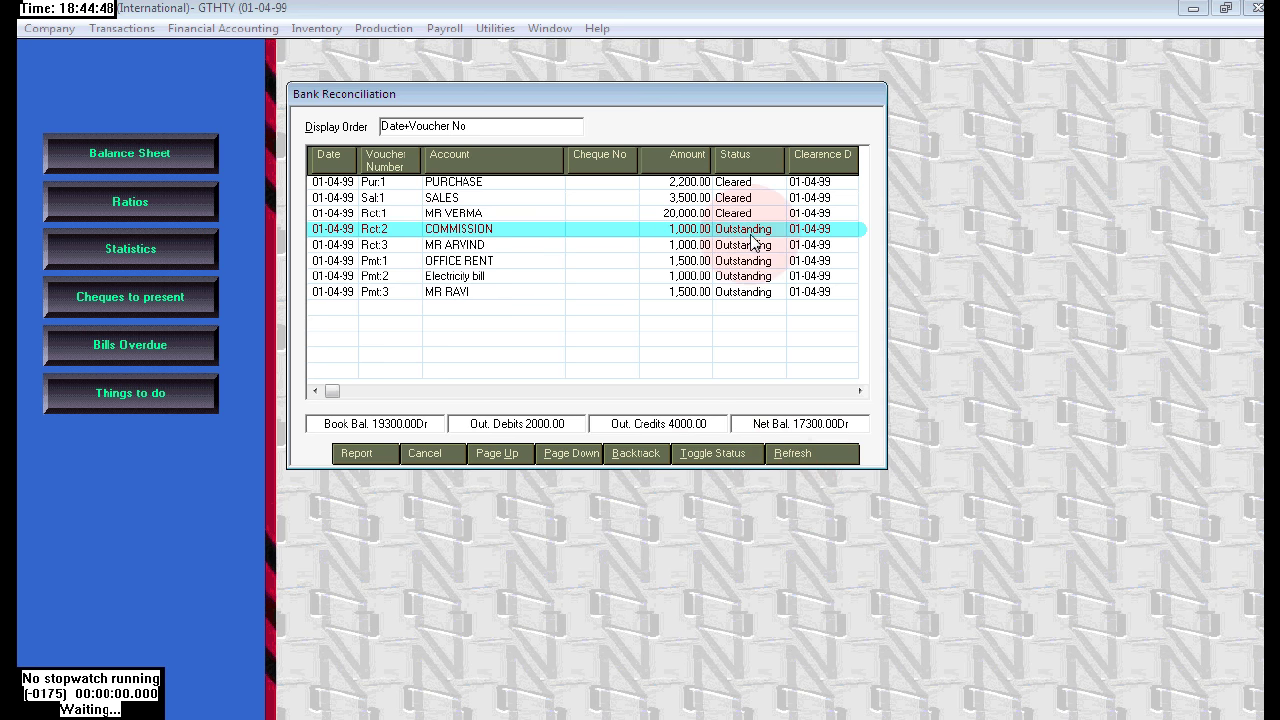
pyautogui.hotkey('alt', 'Tab')
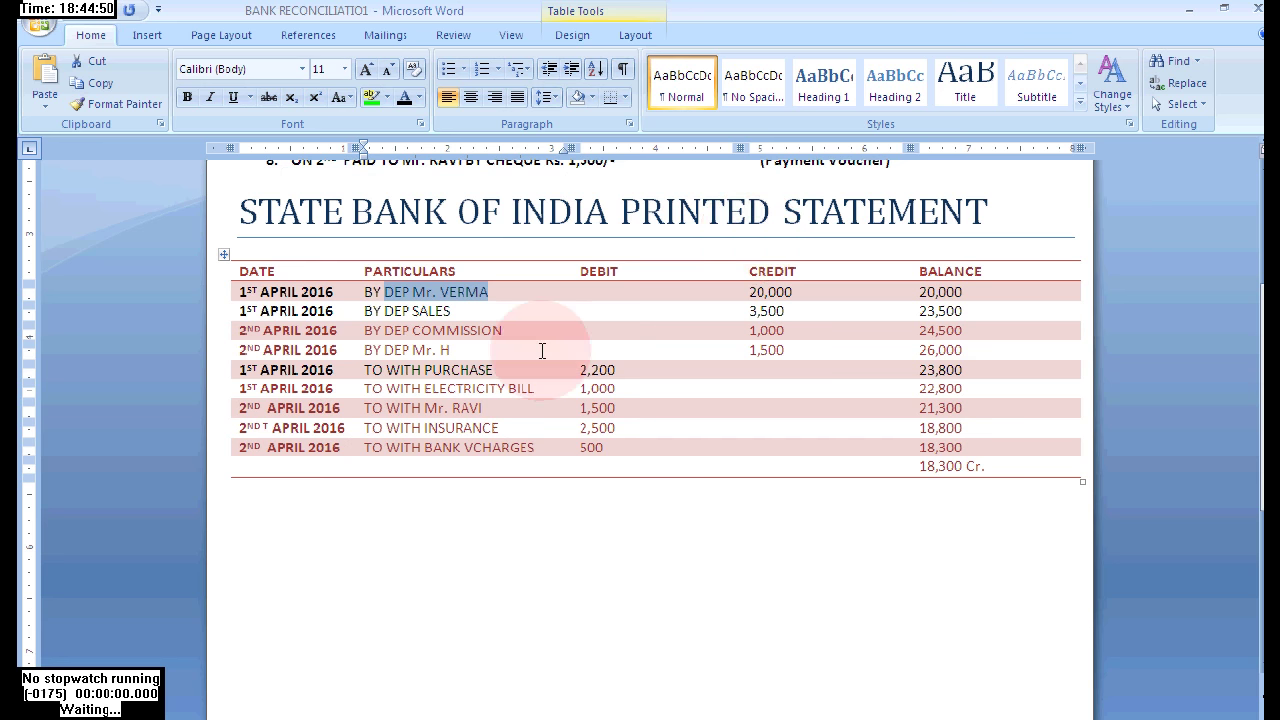
pyautogui.moveTo(512, 331); pyautogui.dragTo(268, 329)
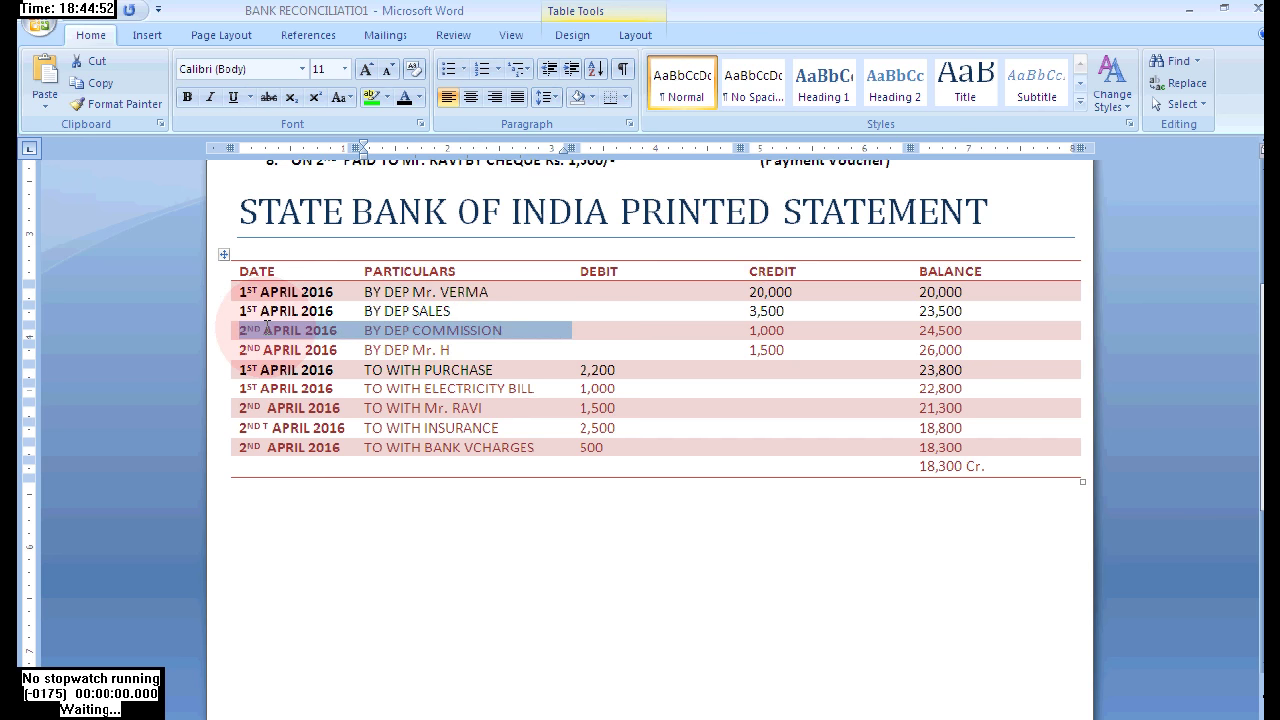
pyautogui.press('alt')
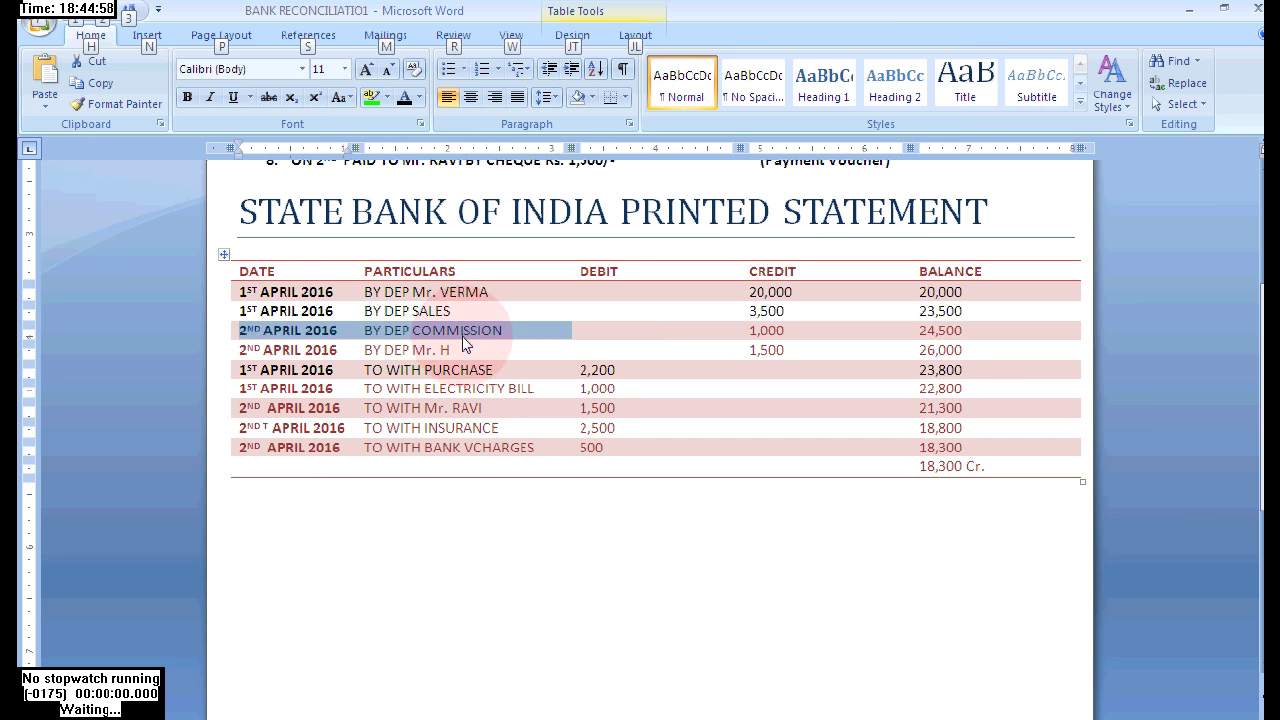
pyautogui.hotkey('alt', 'Tab')
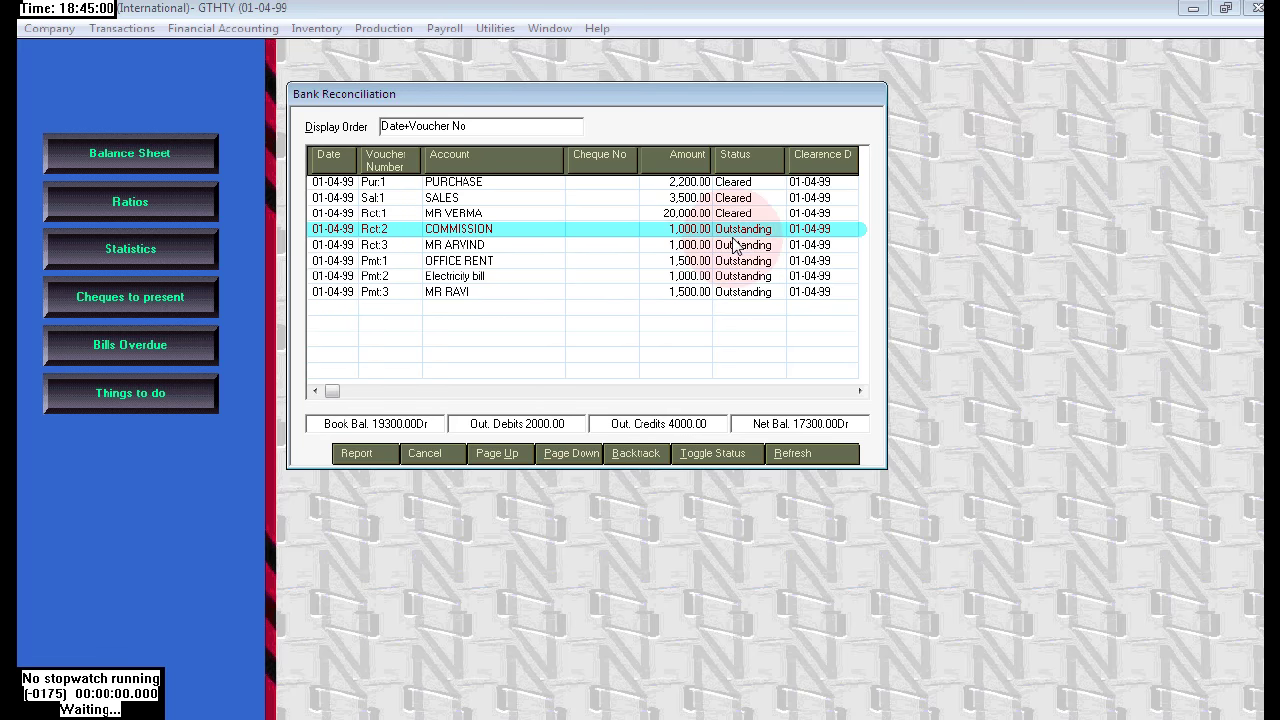
pyautogui.click(733, 453)
pyautogui.click(820, 458)
pyautogui.click(760, 360)
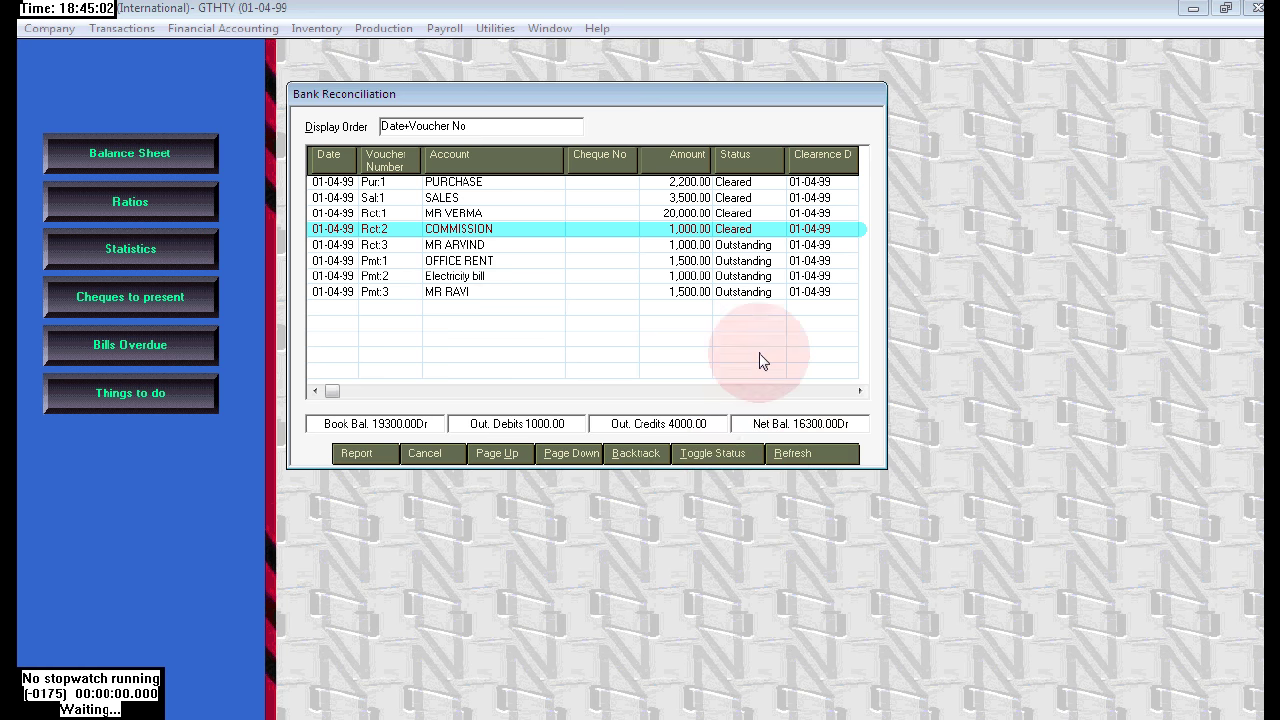
# Select the 1,000.00 receipt just below COMMISSION in Focus 5 and check the printed statement in Word for a matching deposit
pyautogui.click(470, 246)
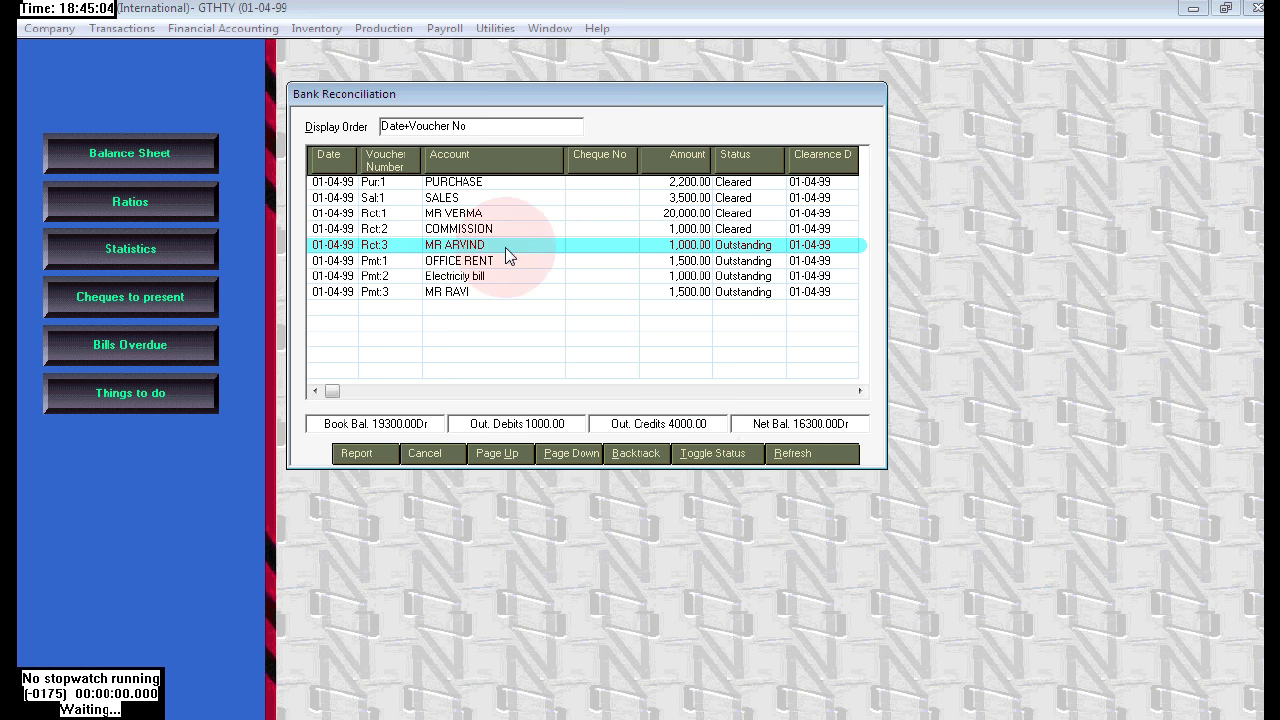
pyautogui.hotkey('alt', 'Tab')
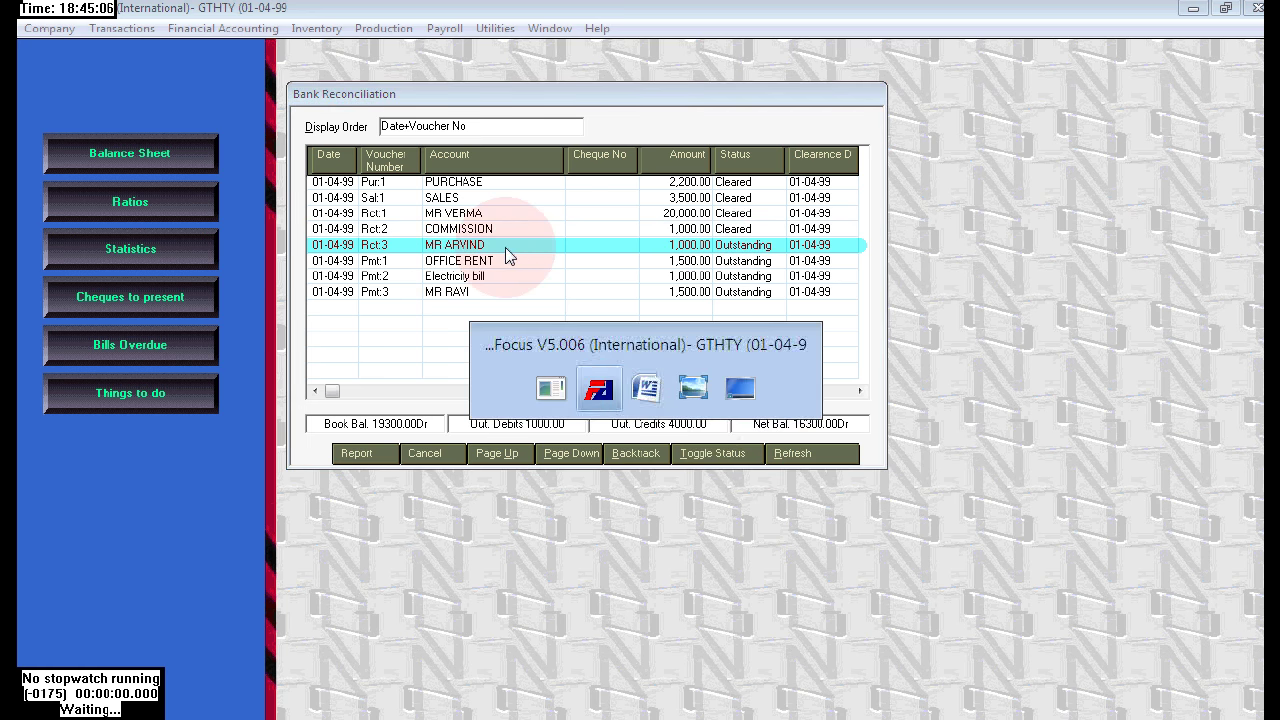
pyautogui.click(531, 508)
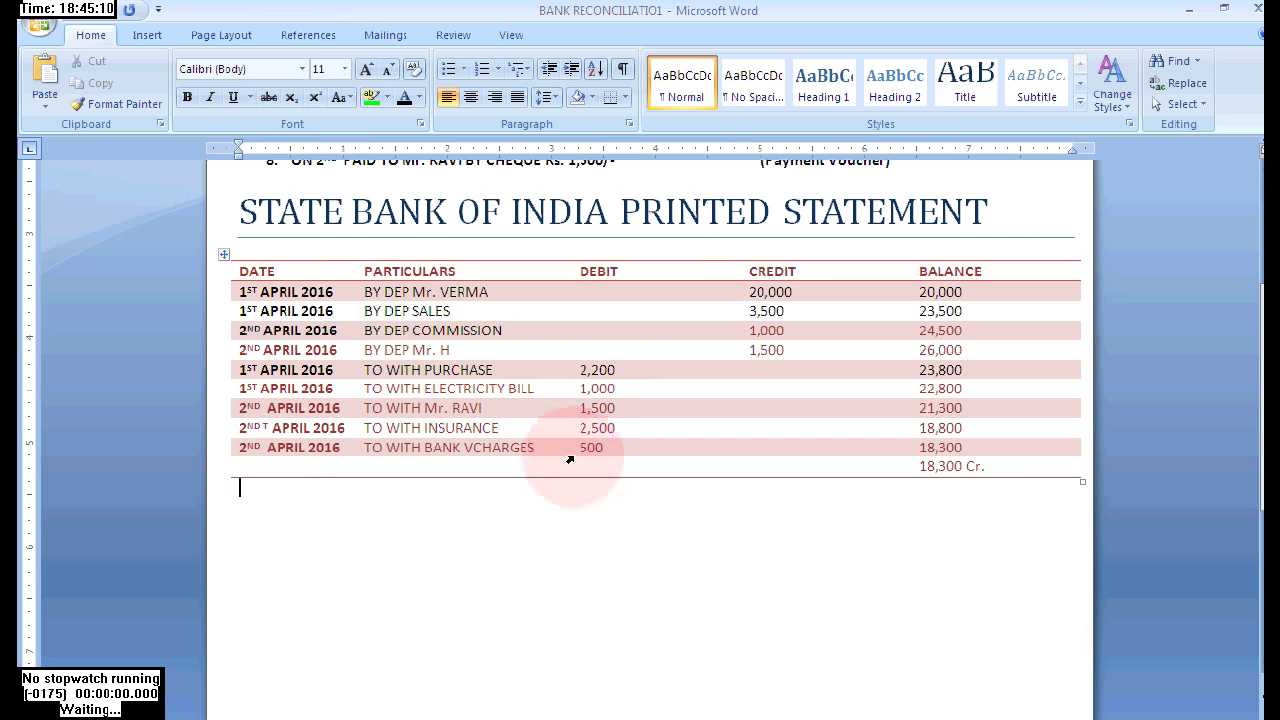
pyautogui.hotkey('alt', 'Tab')
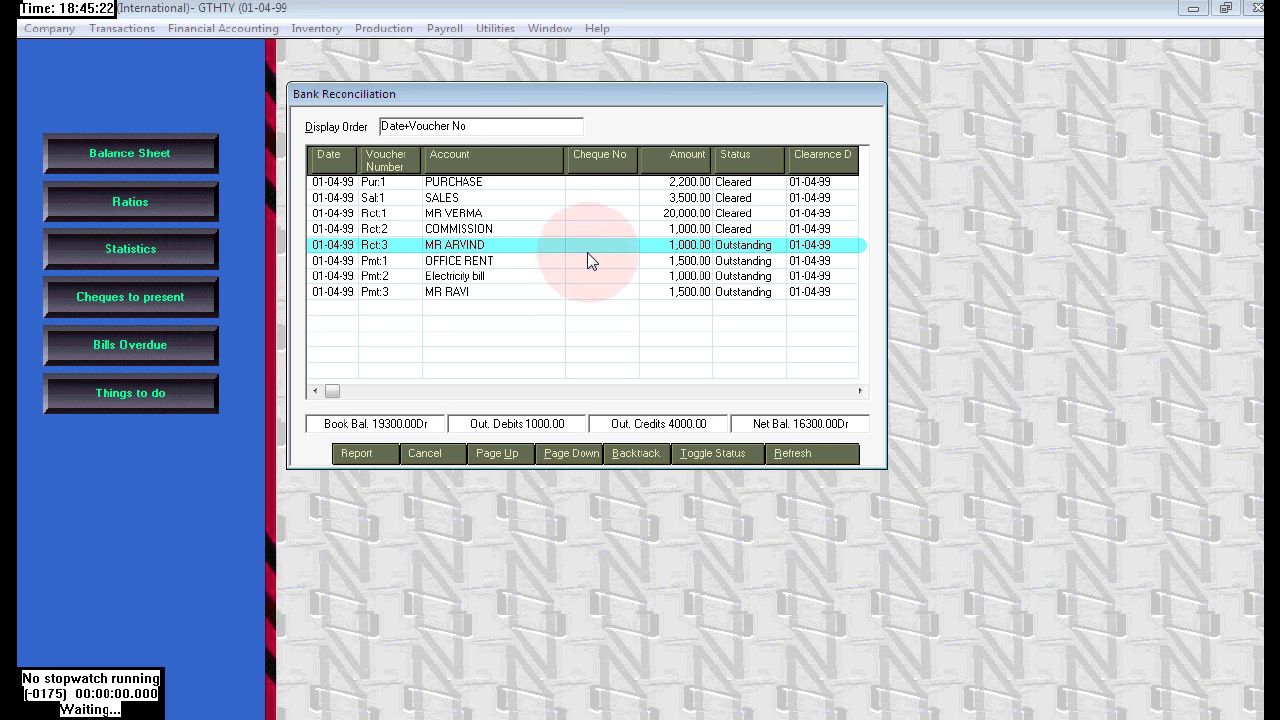
pyautogui.hotkey('alt', 'Tab')
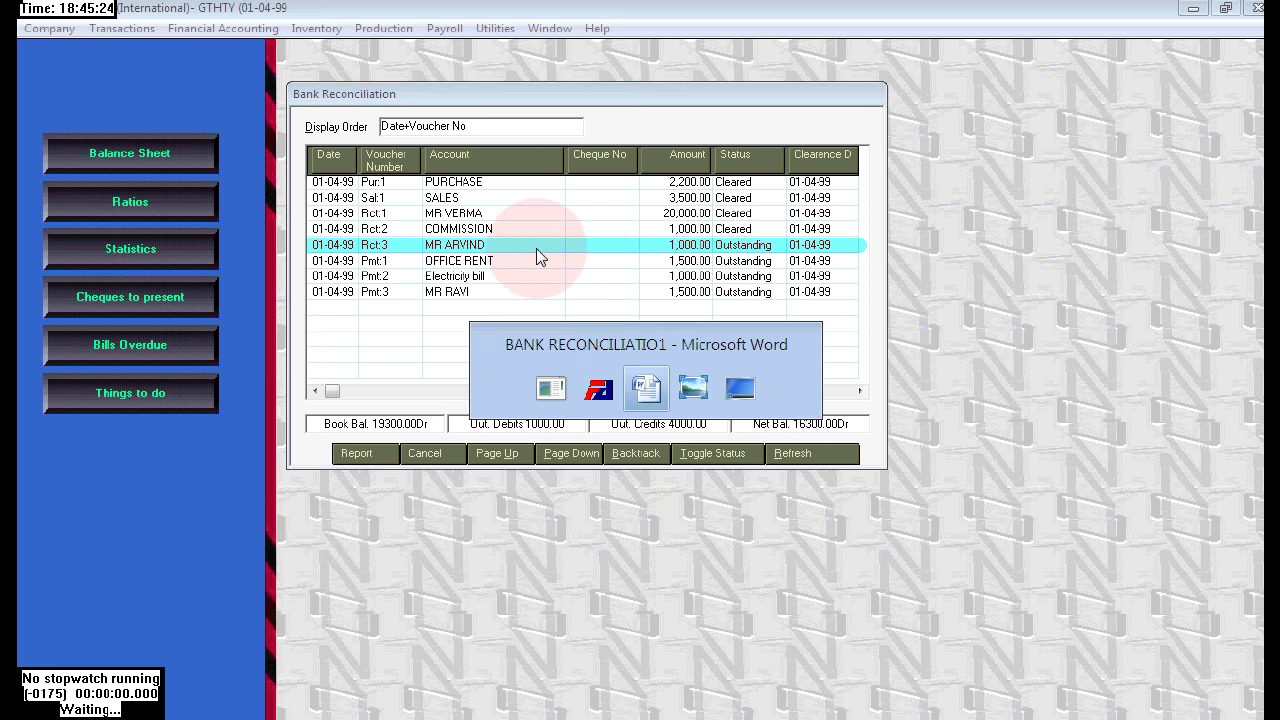
pyautogui.moveTo(362, 290); pyautogui.dragTo(419, 452)
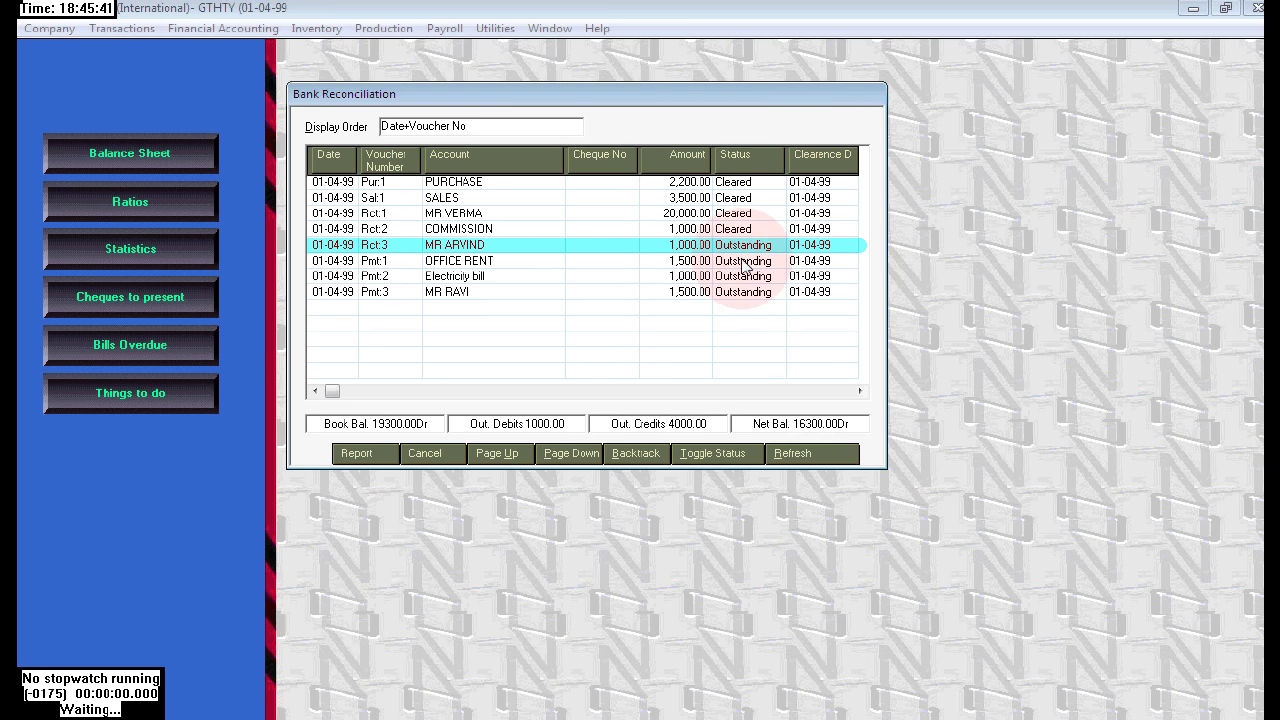
# Select the OFFICE RENT payment in Focus 5 and check the printed statement in Word for a matching withdrawal
pyautogui.click(742, 260)
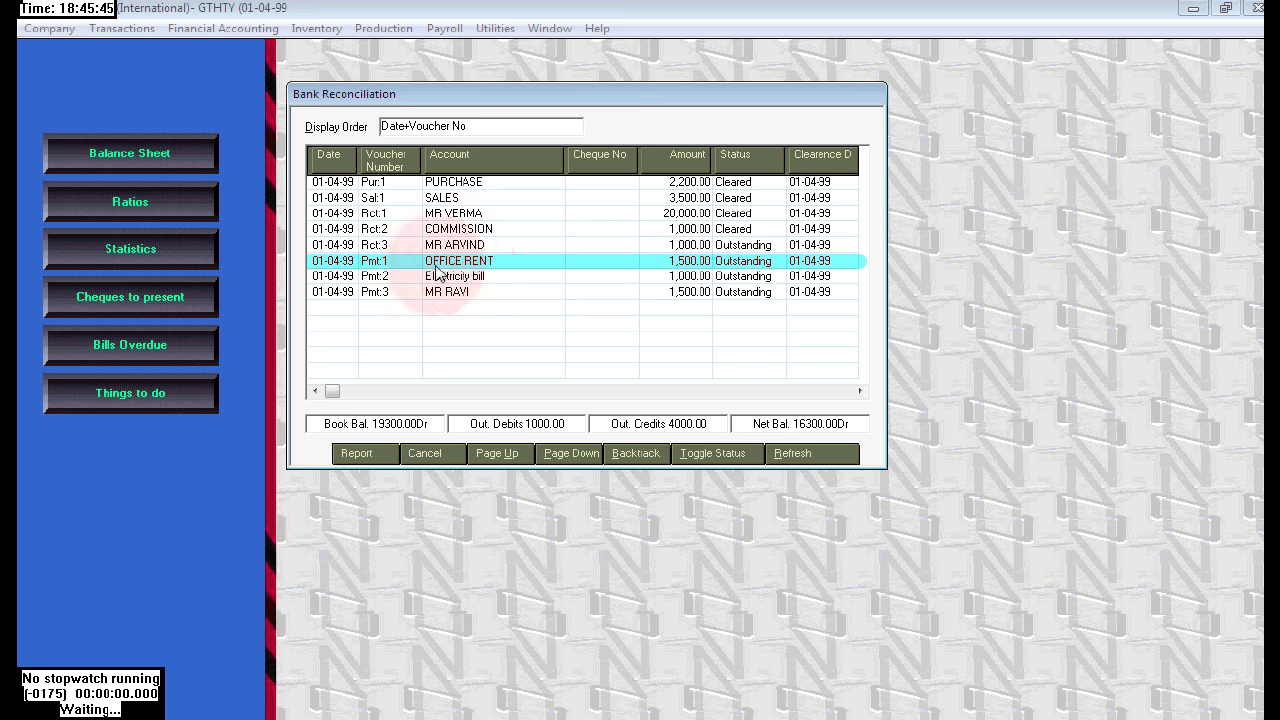
pyautogui.hotkey('alt', 'Tab')
pyautogui.press('Tab')
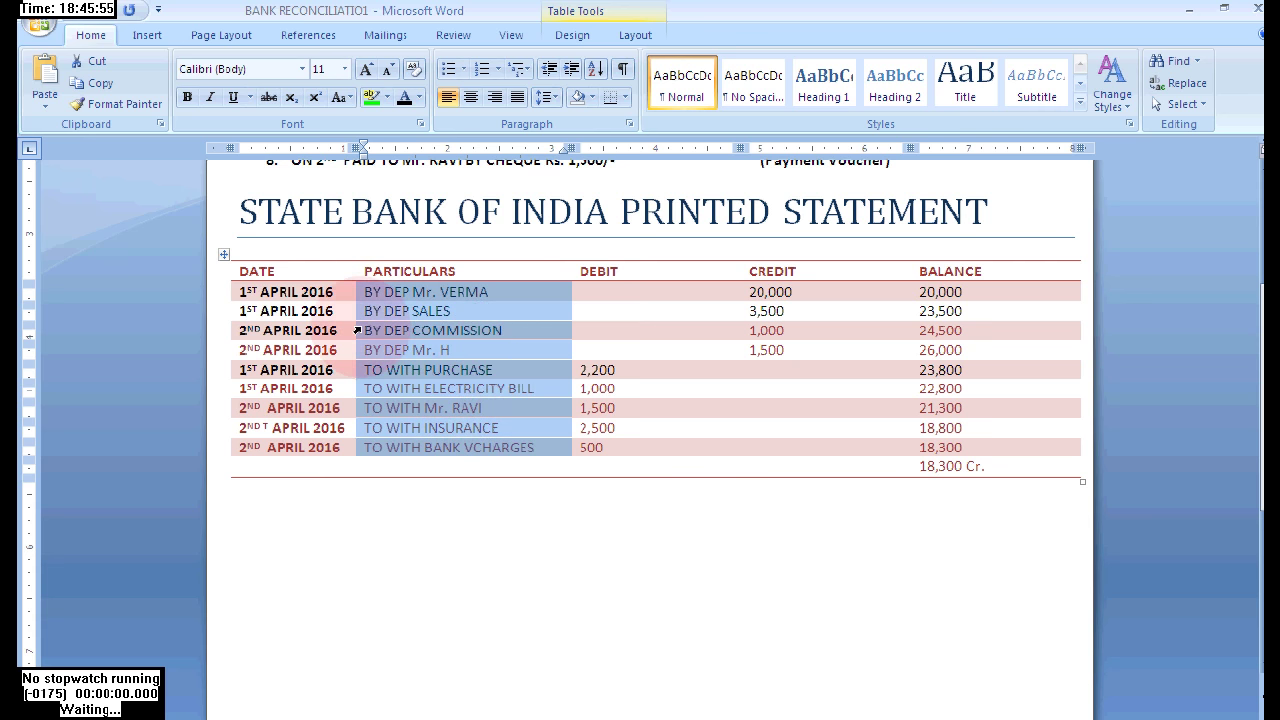
pyautogui.hotkey('alt', 'Tab')
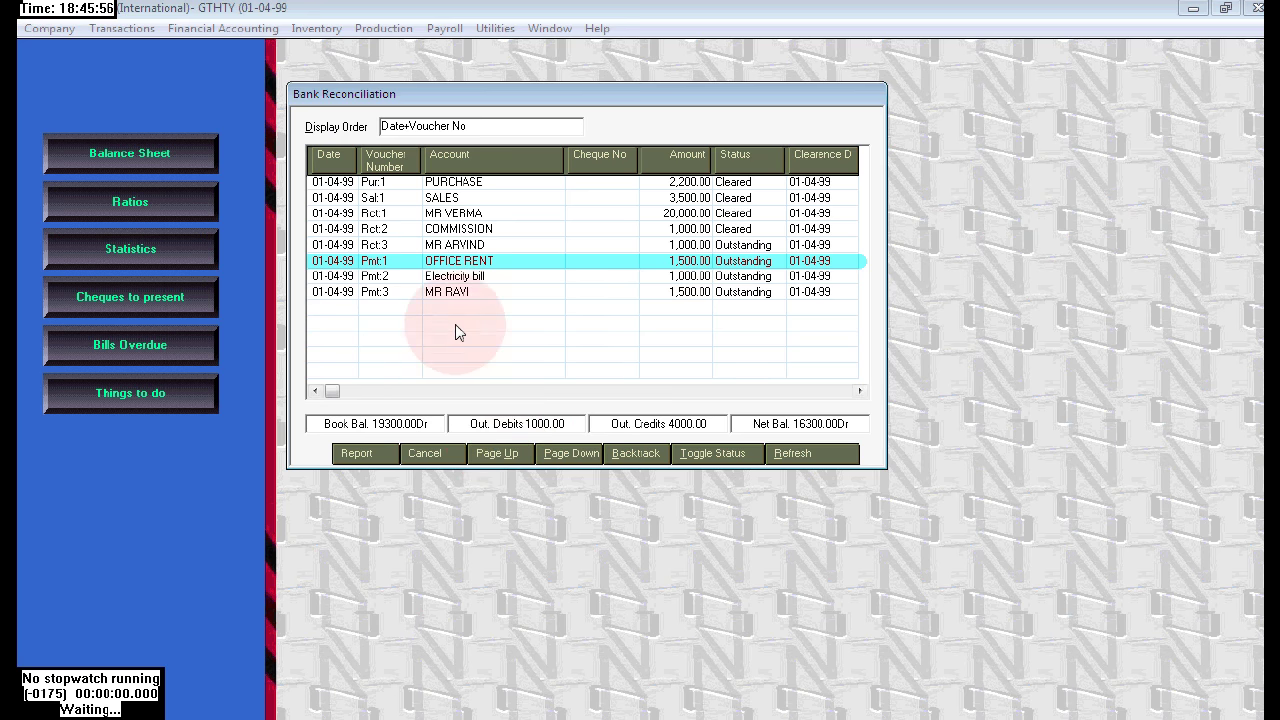
# Turn the electricity bill row of the Word statement black and mark the Electricity bill payment as Cleared in Focus 5
pyautogui.click(755, 278)
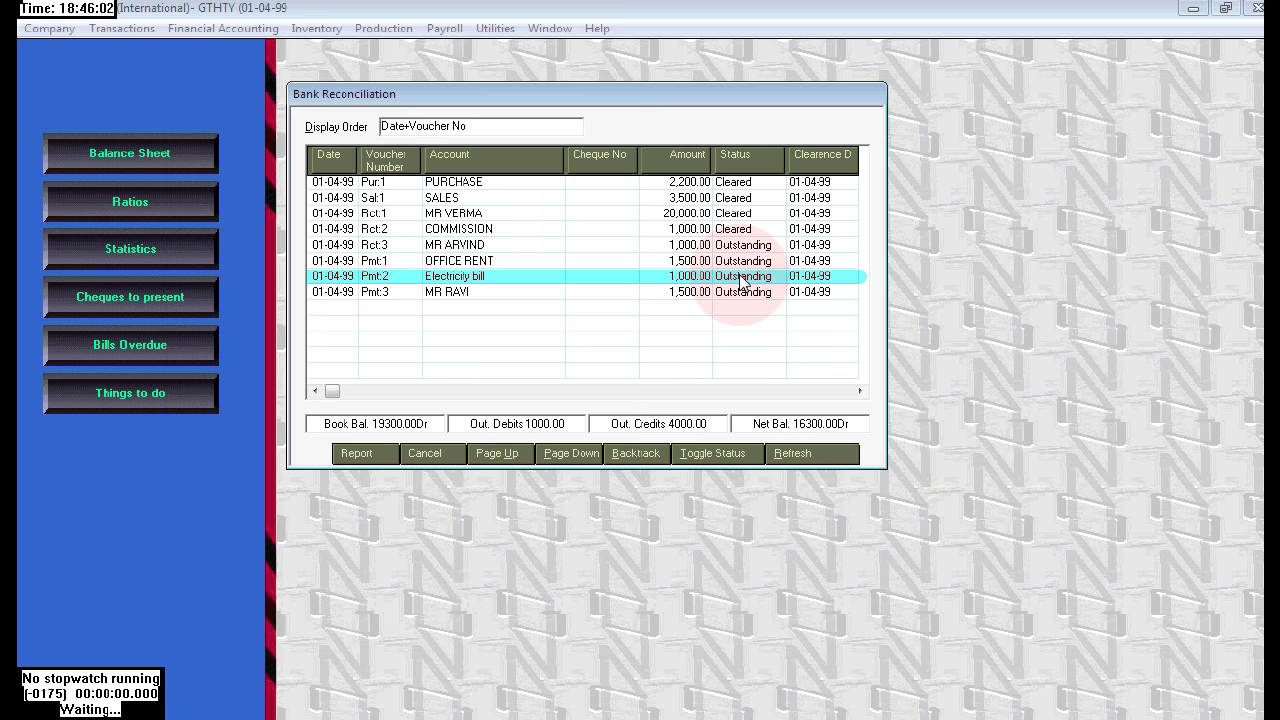
pyautogui.hotkey('alt', 'Tab')
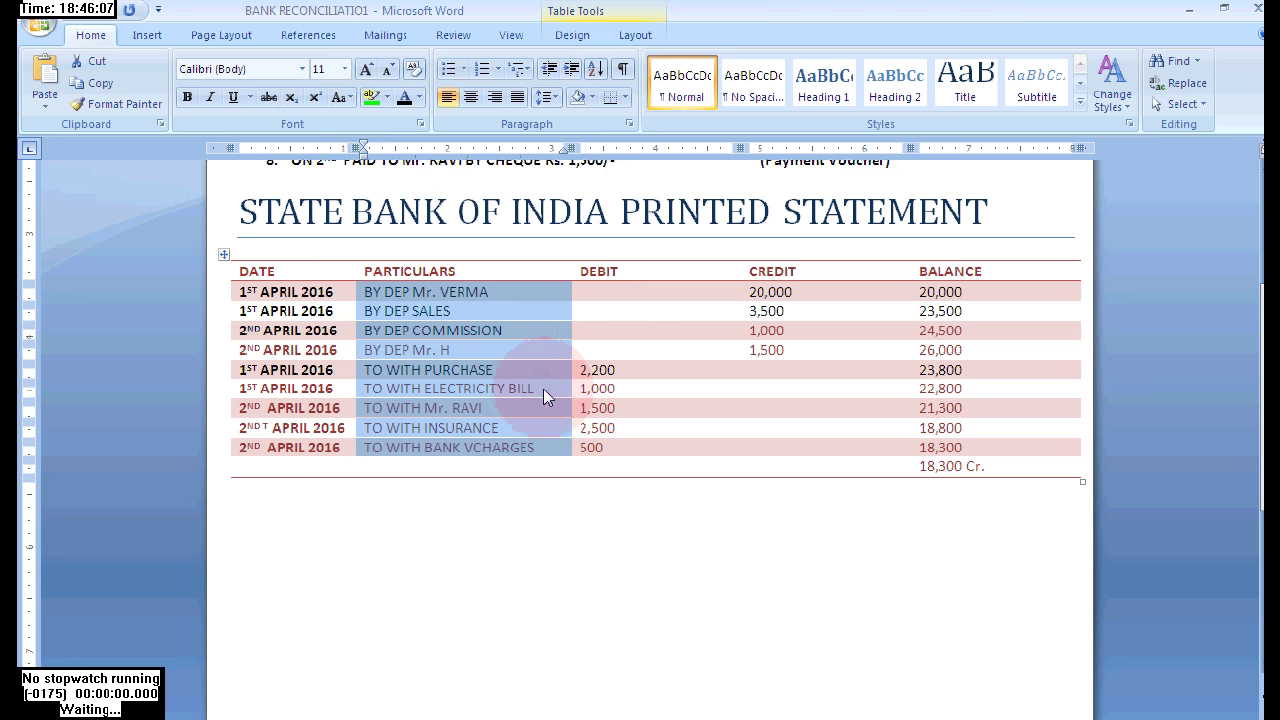
pyautogui.moveTo(534, 389); pyautogui.dragTo(440, 391)
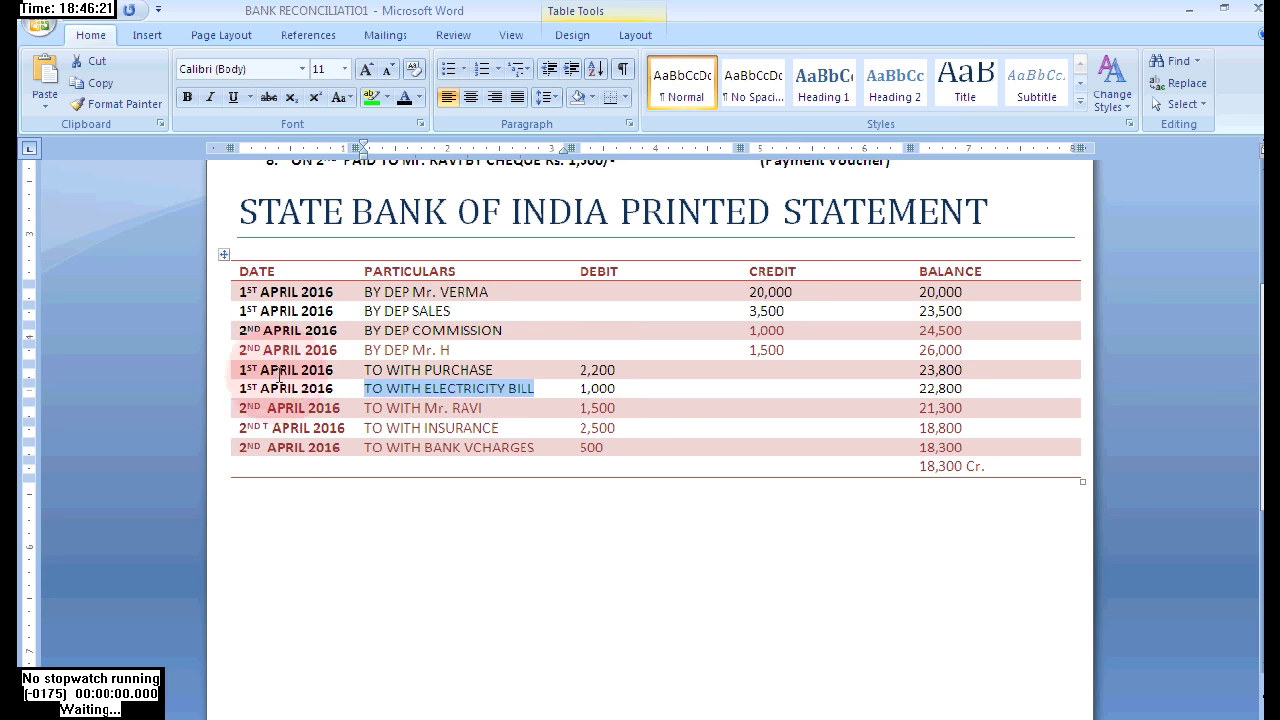
pyautogui.hotkey('alt', 'Tab')
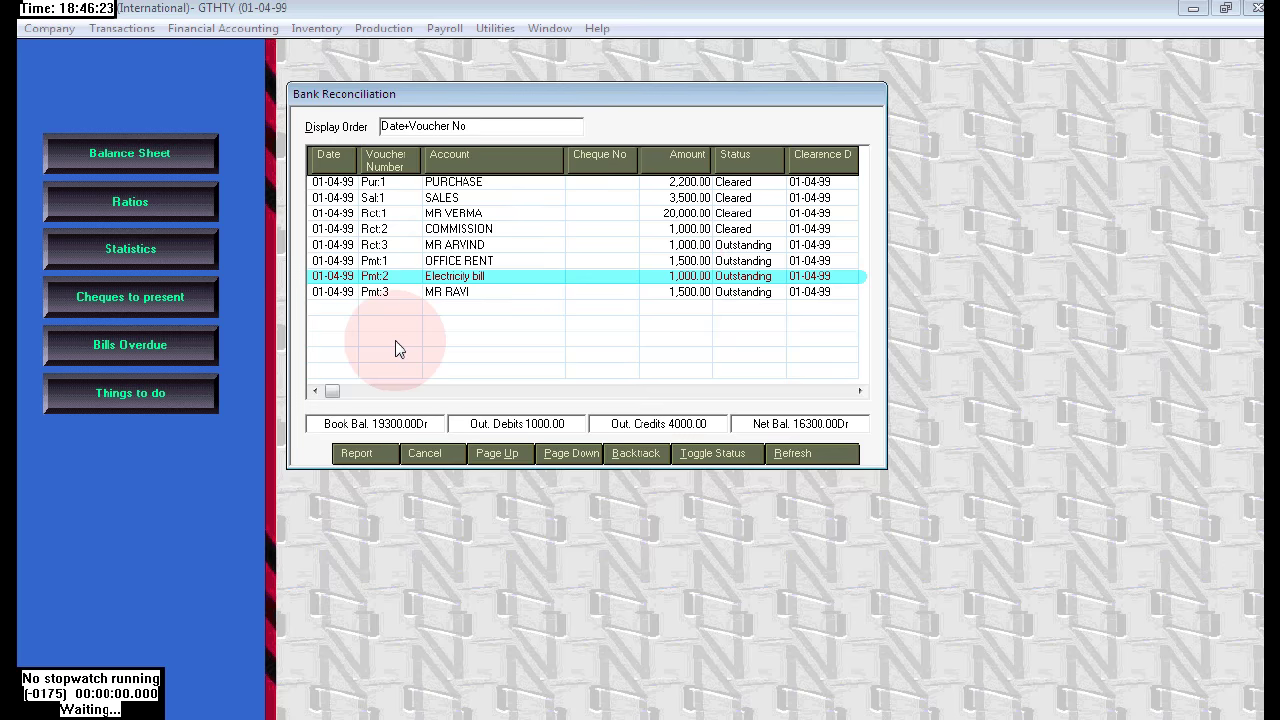
pyautogui.click(729, 455)
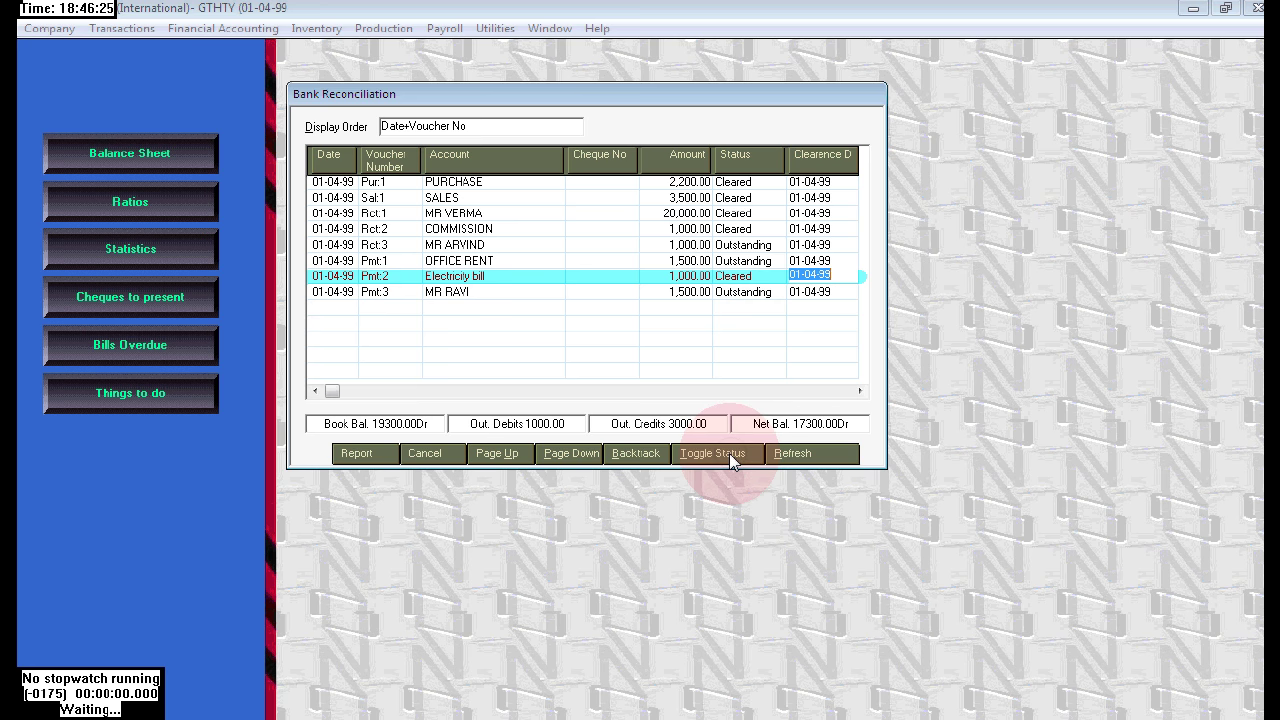
# Turn the 1,500 withdrawal row of the Word statement black and mark the matching last payment as Cleared in Focus 5
pyautogui.click(740, 308)
pyautogui.click(428, 302)
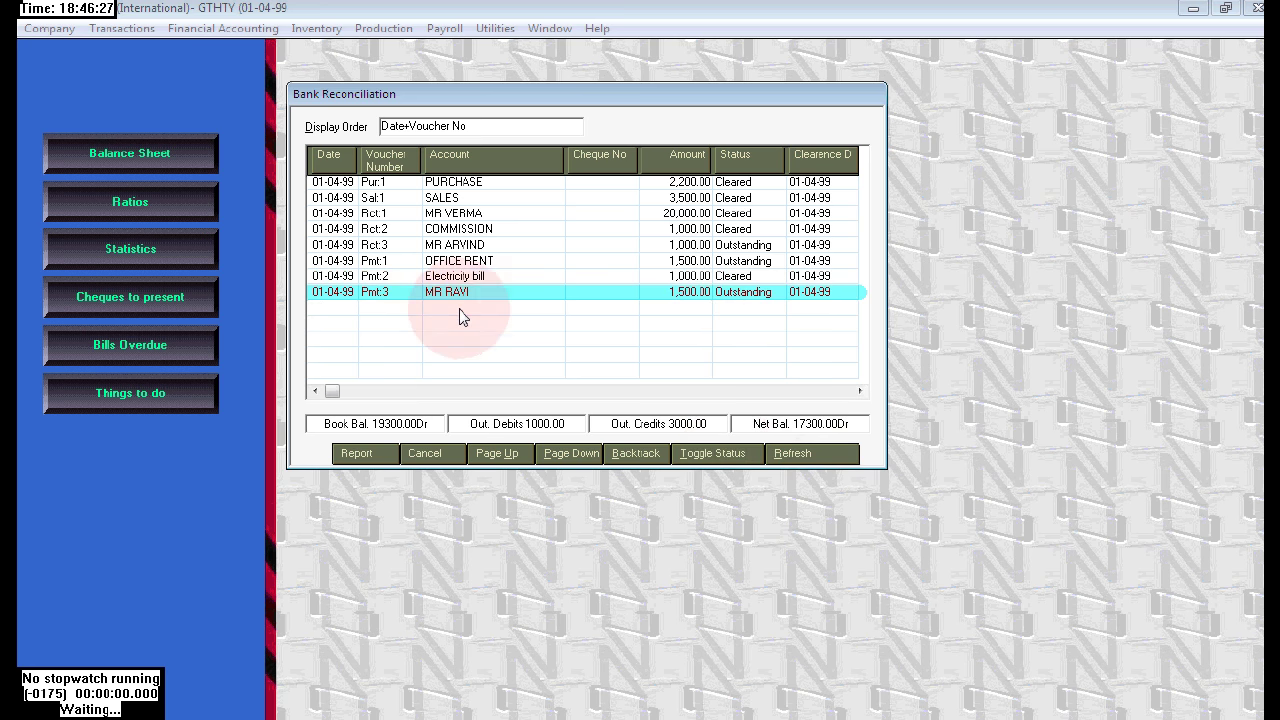
pyautogui.hotkey('alt', 'Tab')
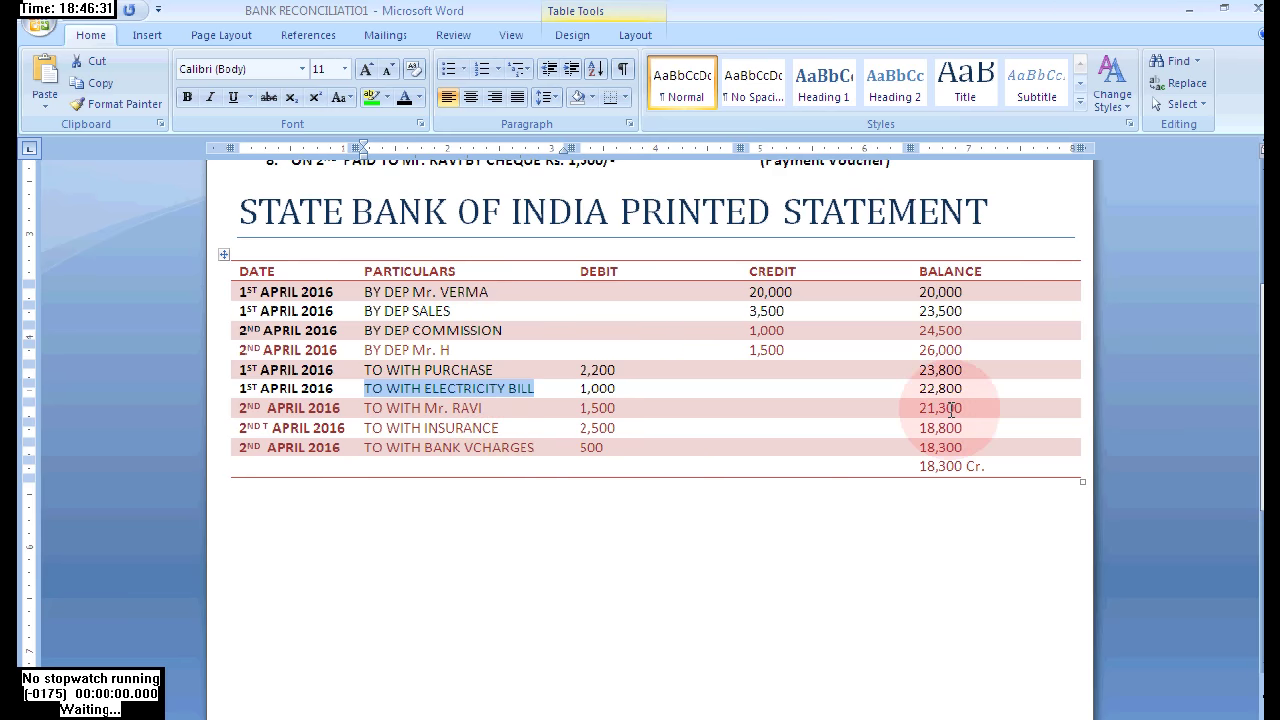
pyautogui.moveTo(967, 409); pyautogui.dragTo(326, 412)
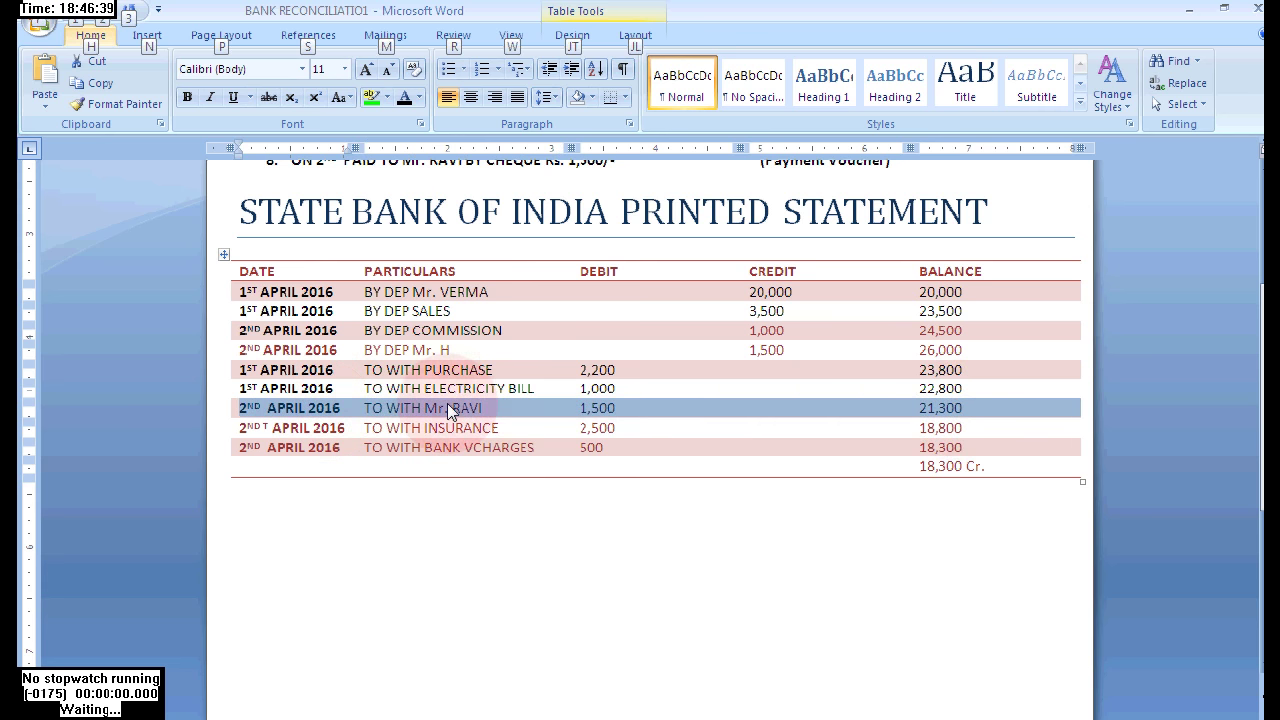
pyautogui.press('alt')
pyautogui.hotkey('alt', 'Tab')
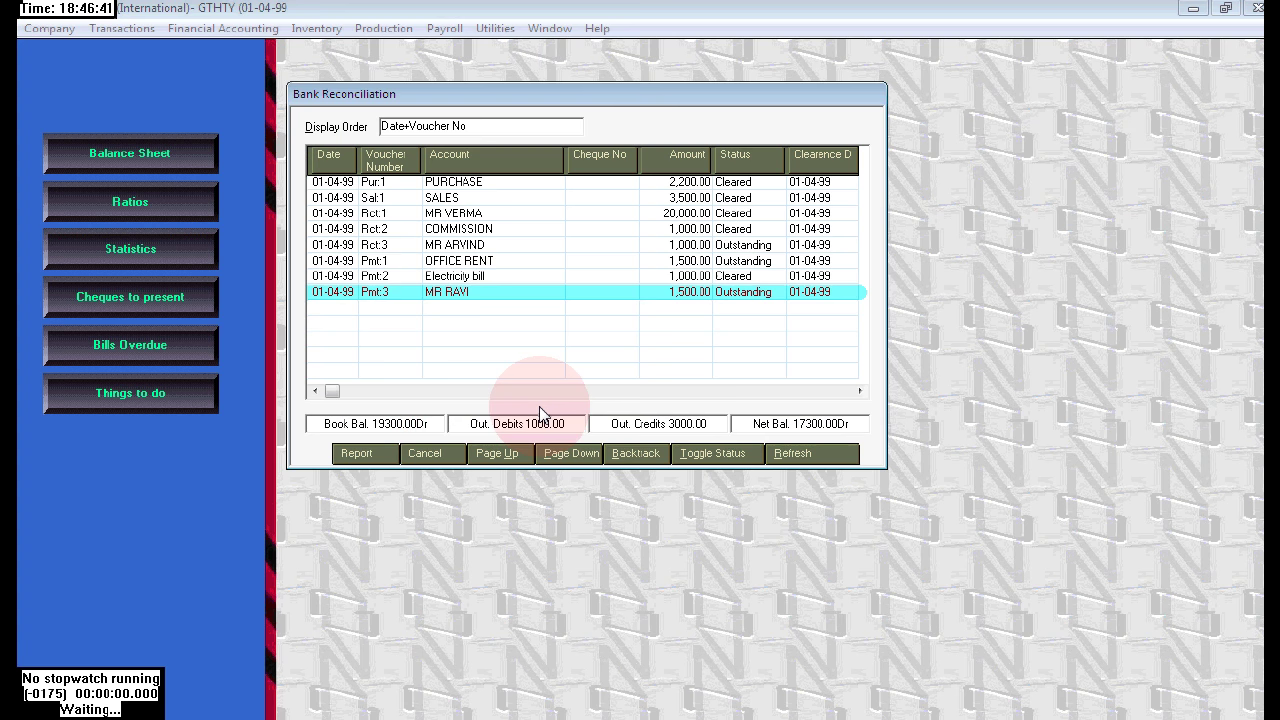
pyautogui.click(703, 458)
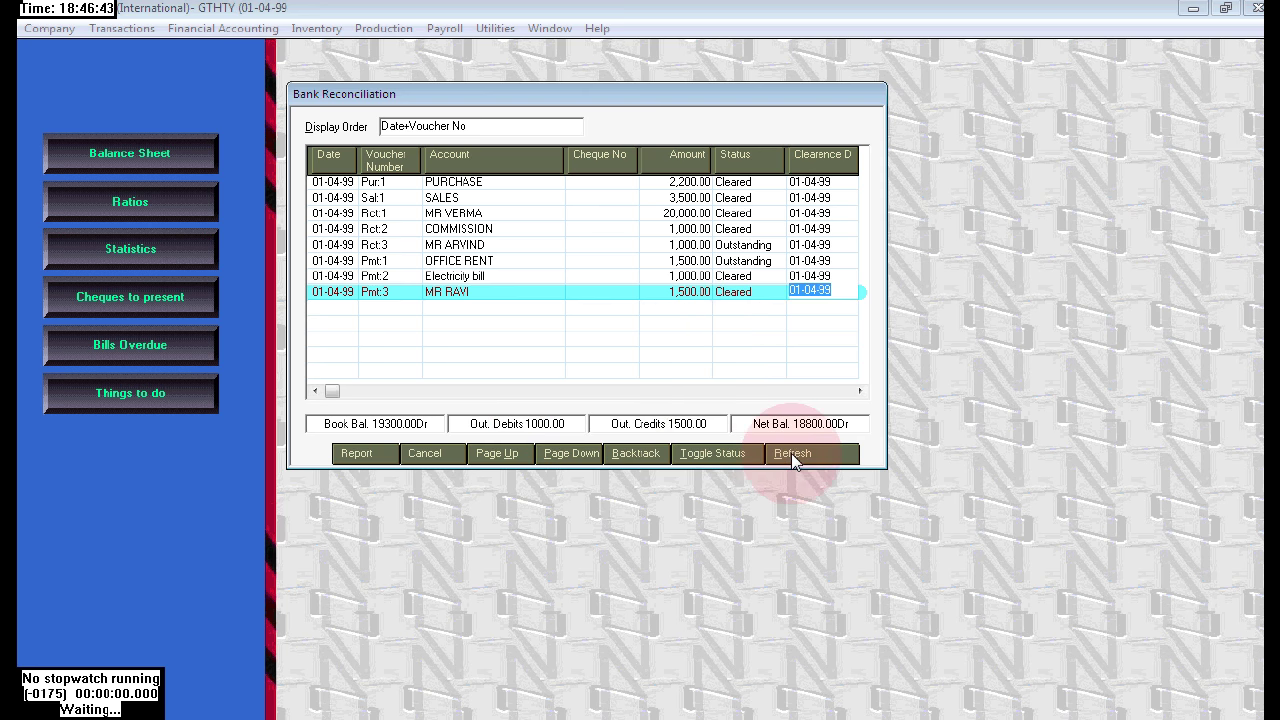
# Colour the unmatched insurance, bank charges and 1,500 deposit rows of the Word statement red
pyautogui.moveTo(640, 96); pyautogui.dragTo(813, 222)
pyautogui.hotkey('alt', 'Tab')
pyautogui.hotkey('alt', 'Tab')
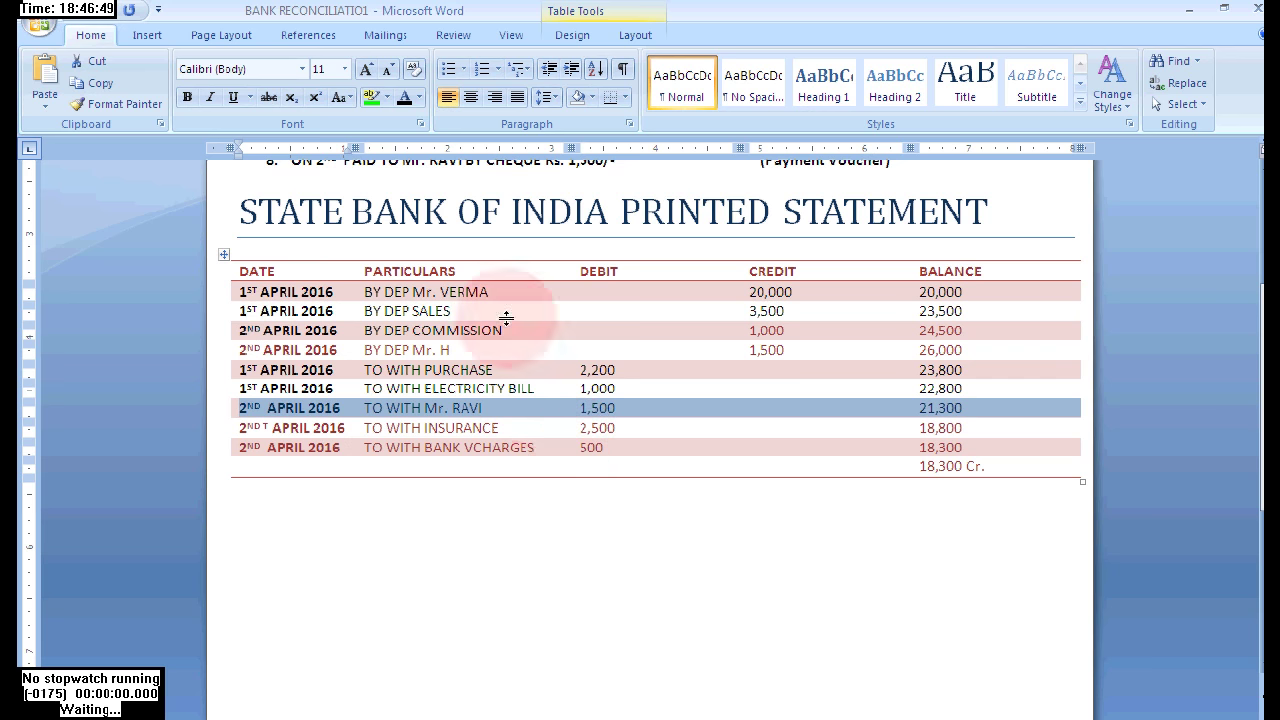
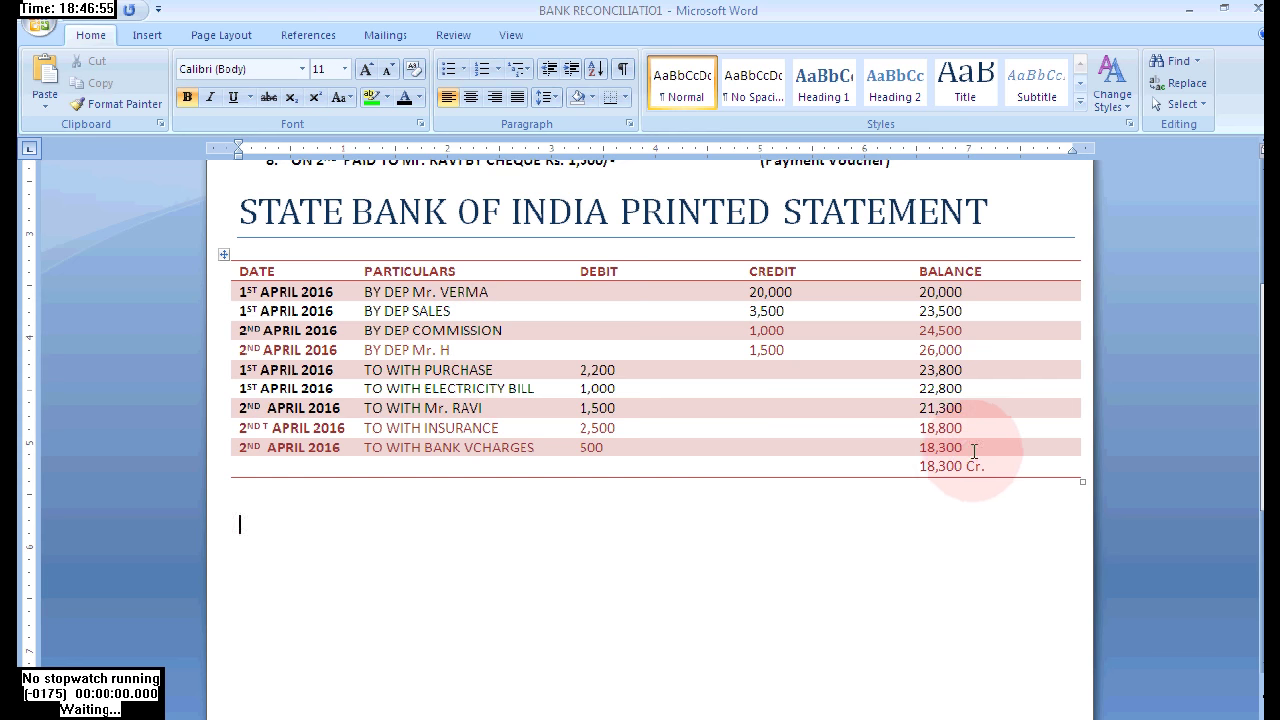
pyautogui.moveTo(965, 447); pyautogui.dragTo(262, 428)
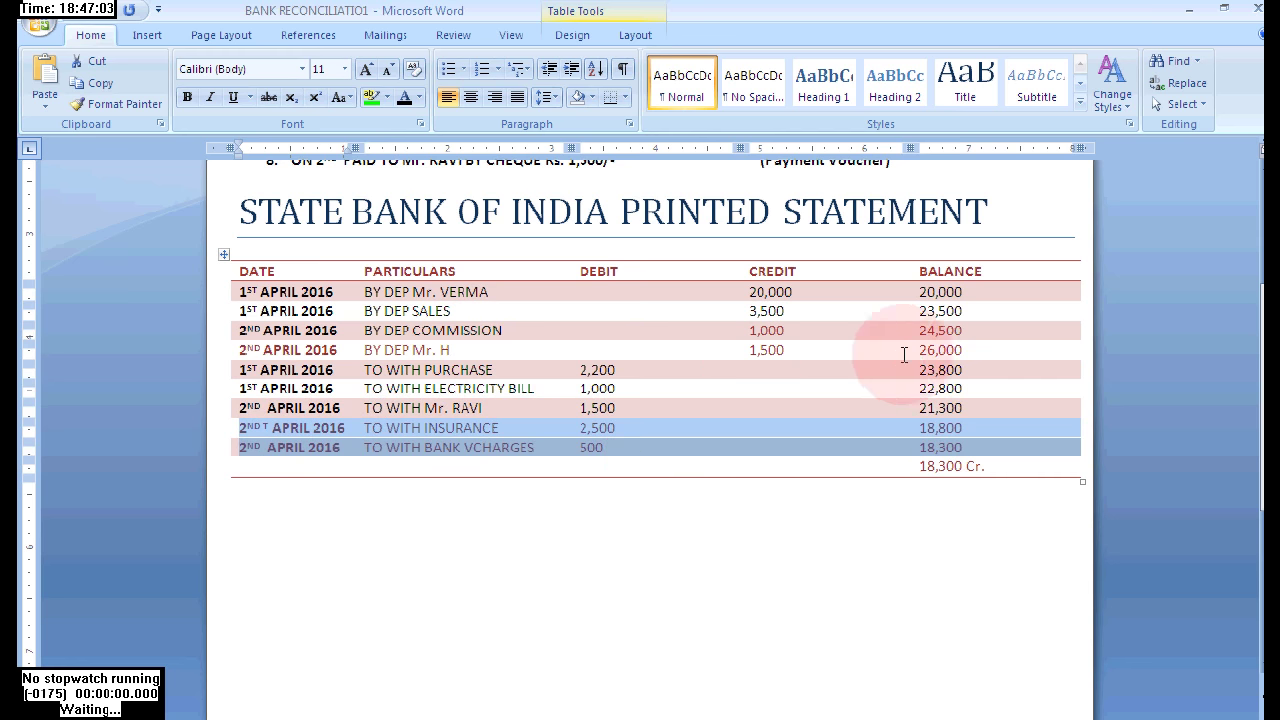
pyautogui.moveTo(975, 351); pyautogui.dragTo(245, 345)
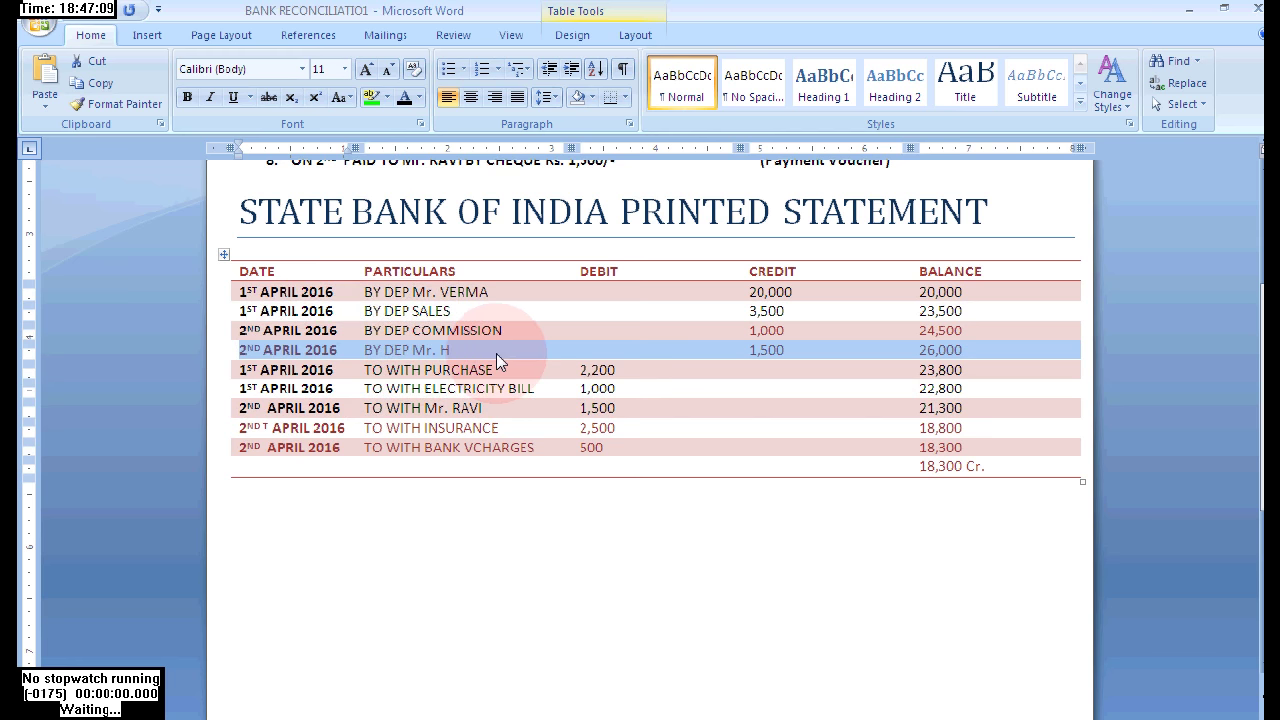
pyautogui.click(580, 537)
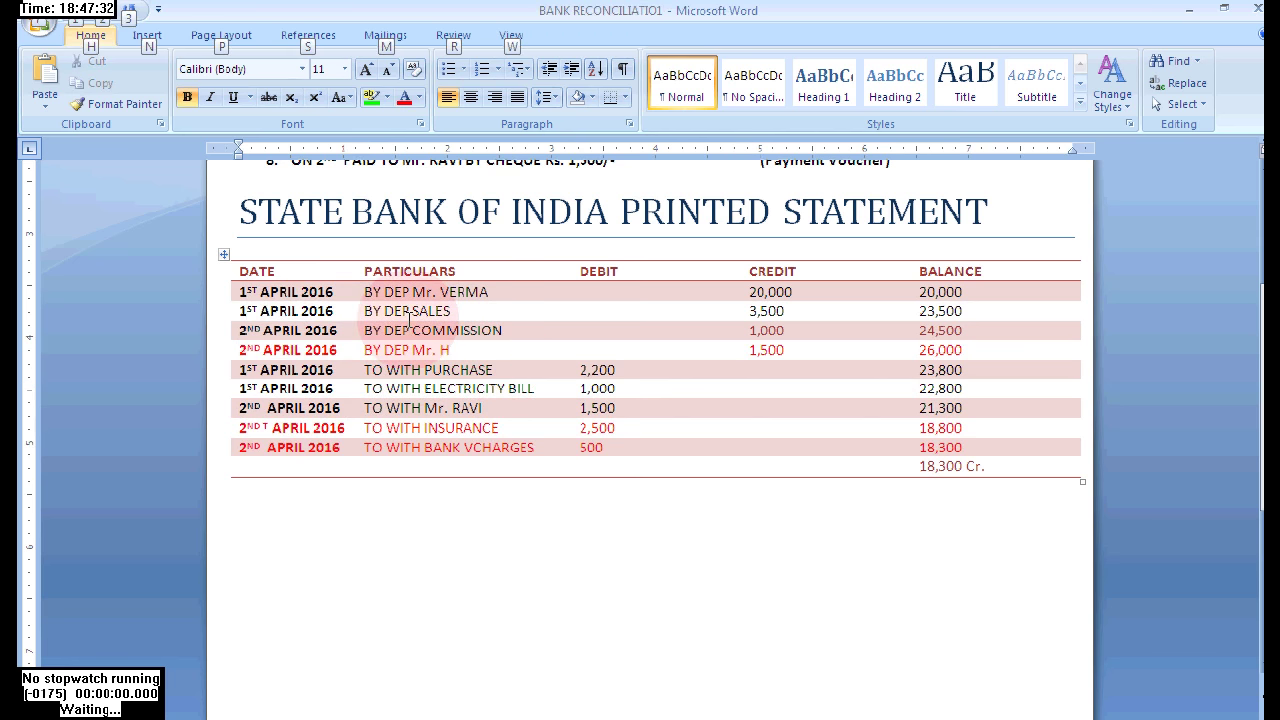
# Add "(Rct Vcr)" after the unmatched 1,500 credit and "(pmt vcr)" after the 2,500 and 500 debits in the Word statement
pyautogui.press('alt')
pyautogui.moveTo(463, 349); pyautogui.dragTo(345, 350)
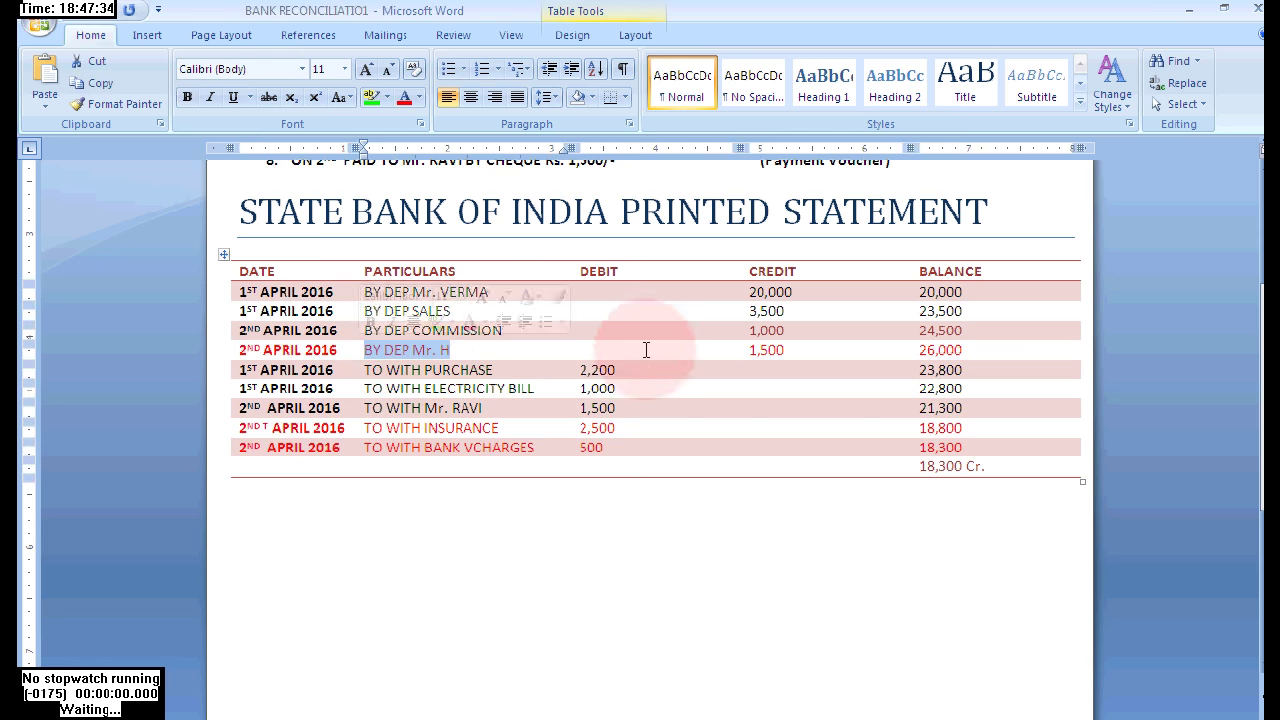
pyautogui.click(789, 350)
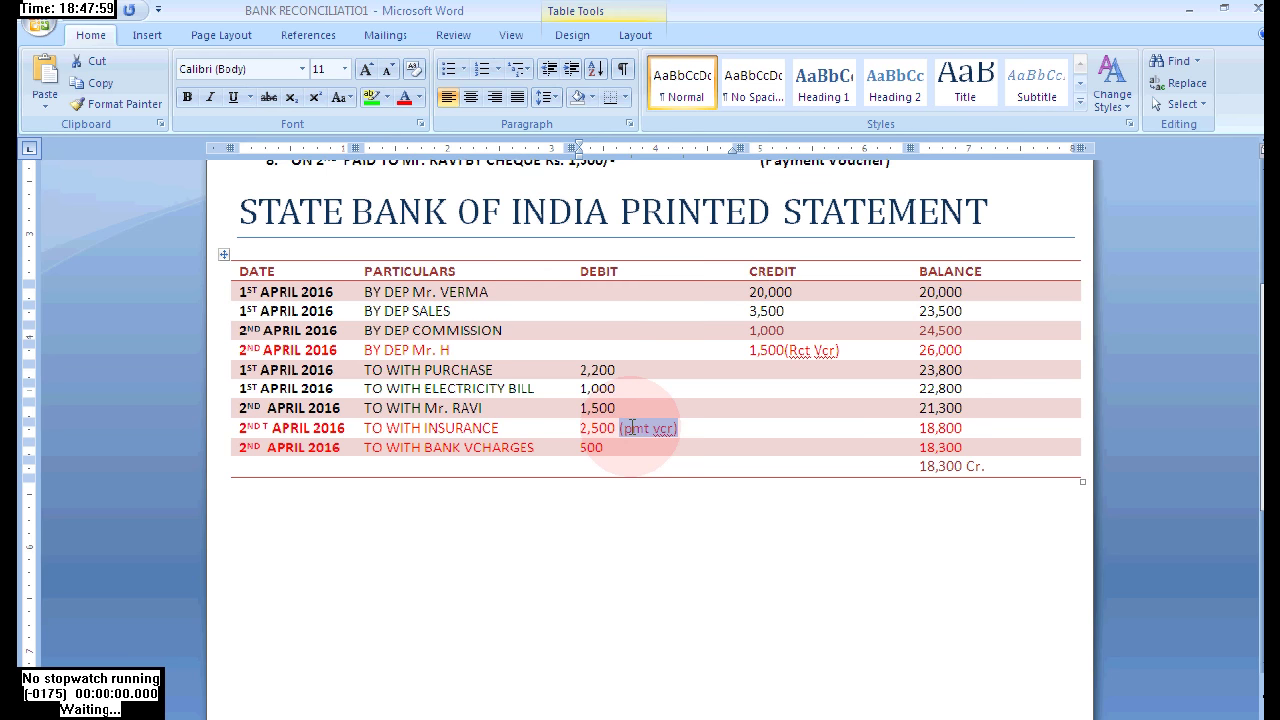
pyautogui.press('Down')
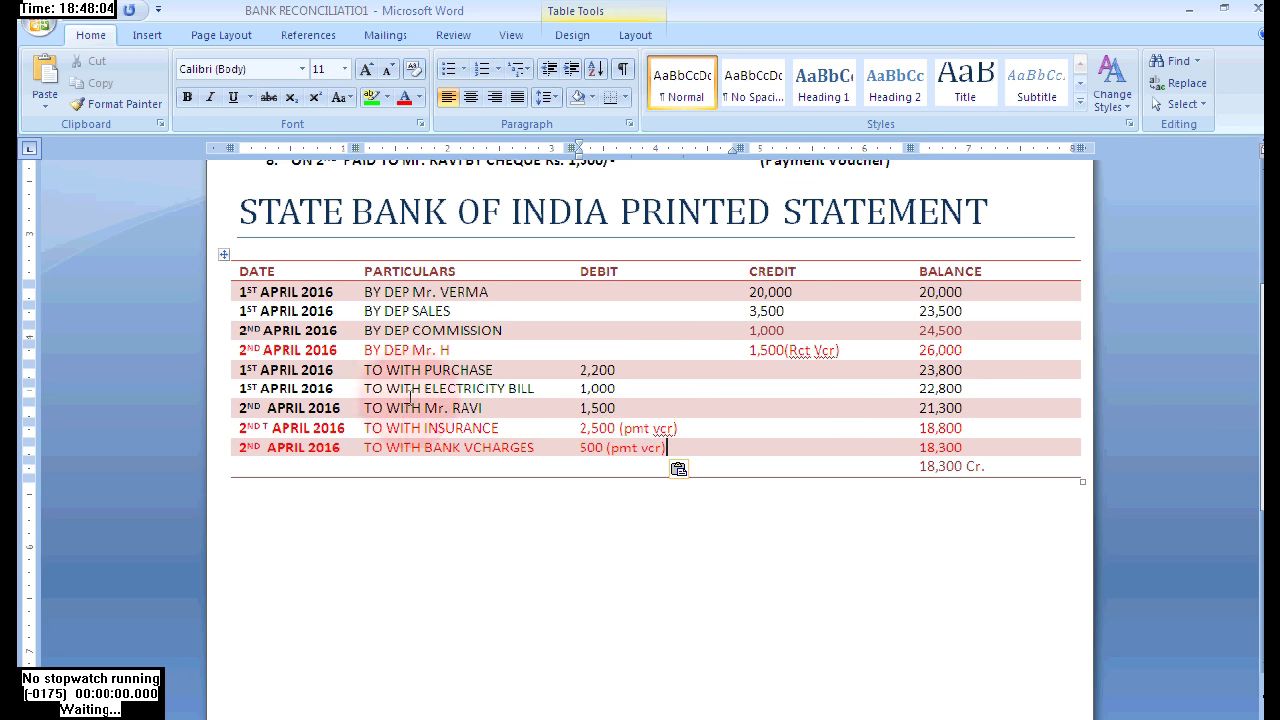
# Close the reconciliation in Focus 5 and start a receipt voucher for STATE BANK OF INDIA A/C with the unmatched depositor's account on line 1
pyautogui.hotkey('alt', 'Tab')
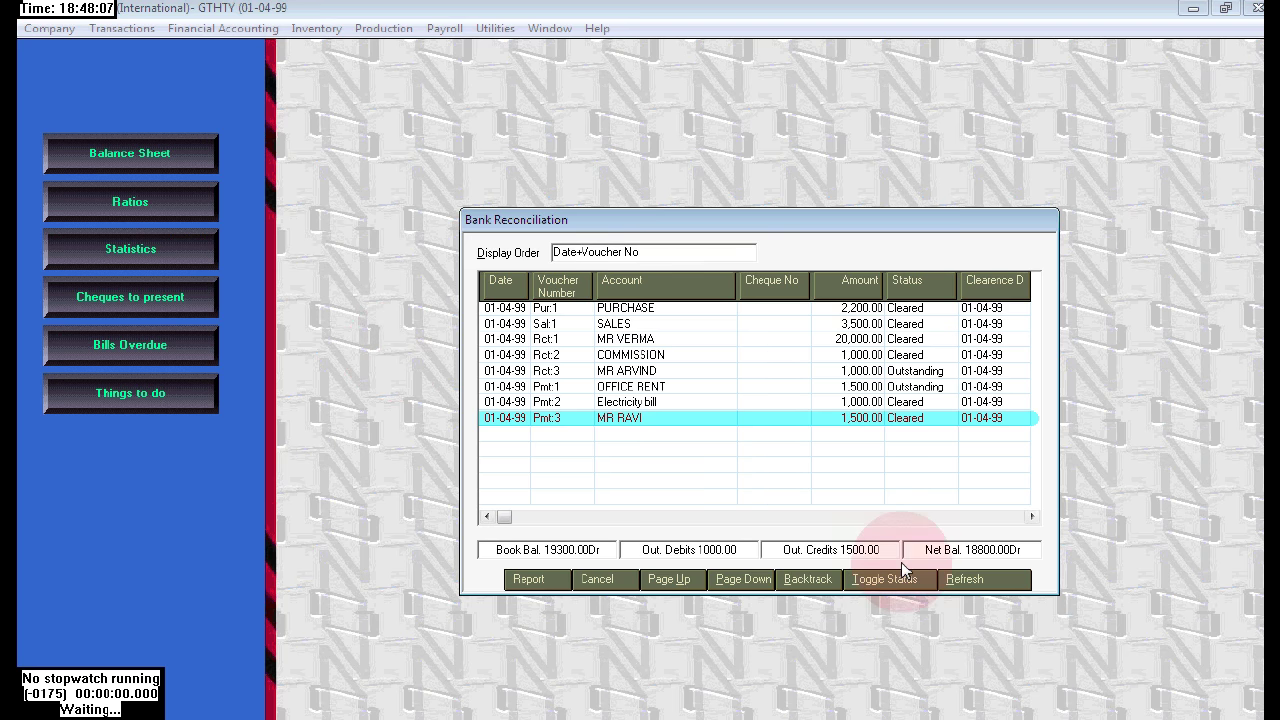
pyautogui.click(609, 583)
pyautogui.click(115, 28)
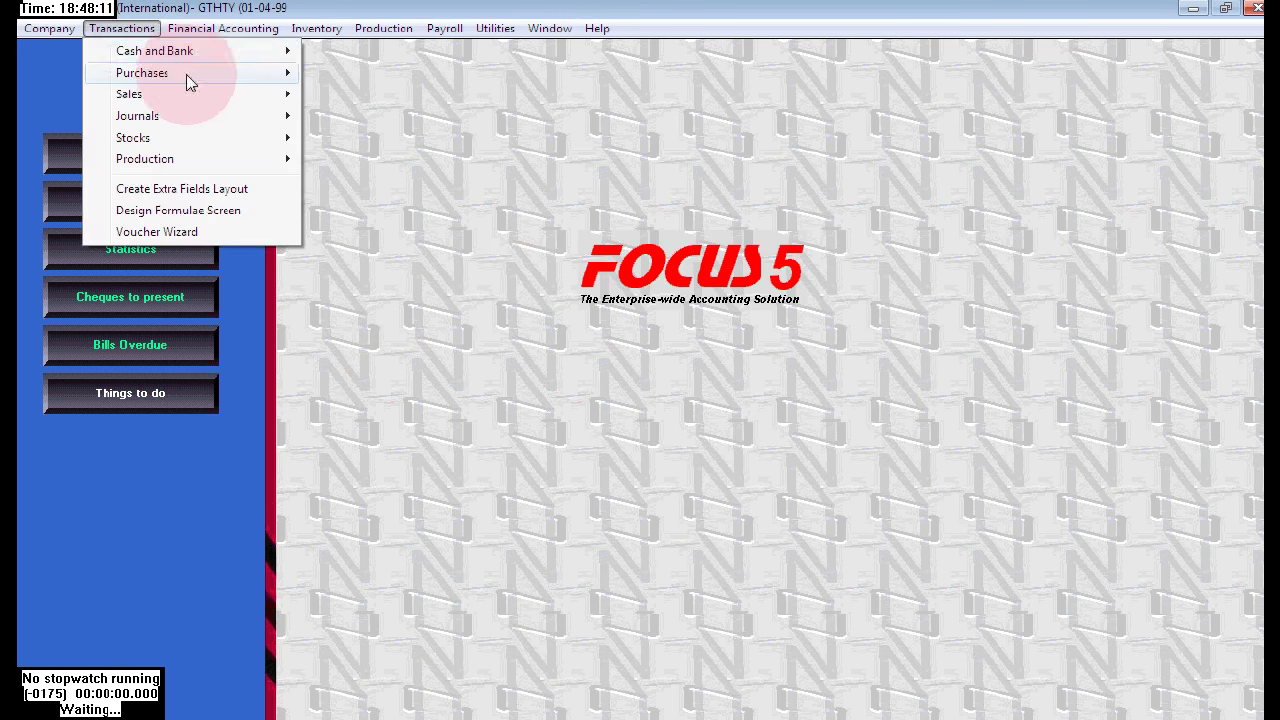
pyautogui.moveTo(196, 55)
pyautogui.click(401, 58)
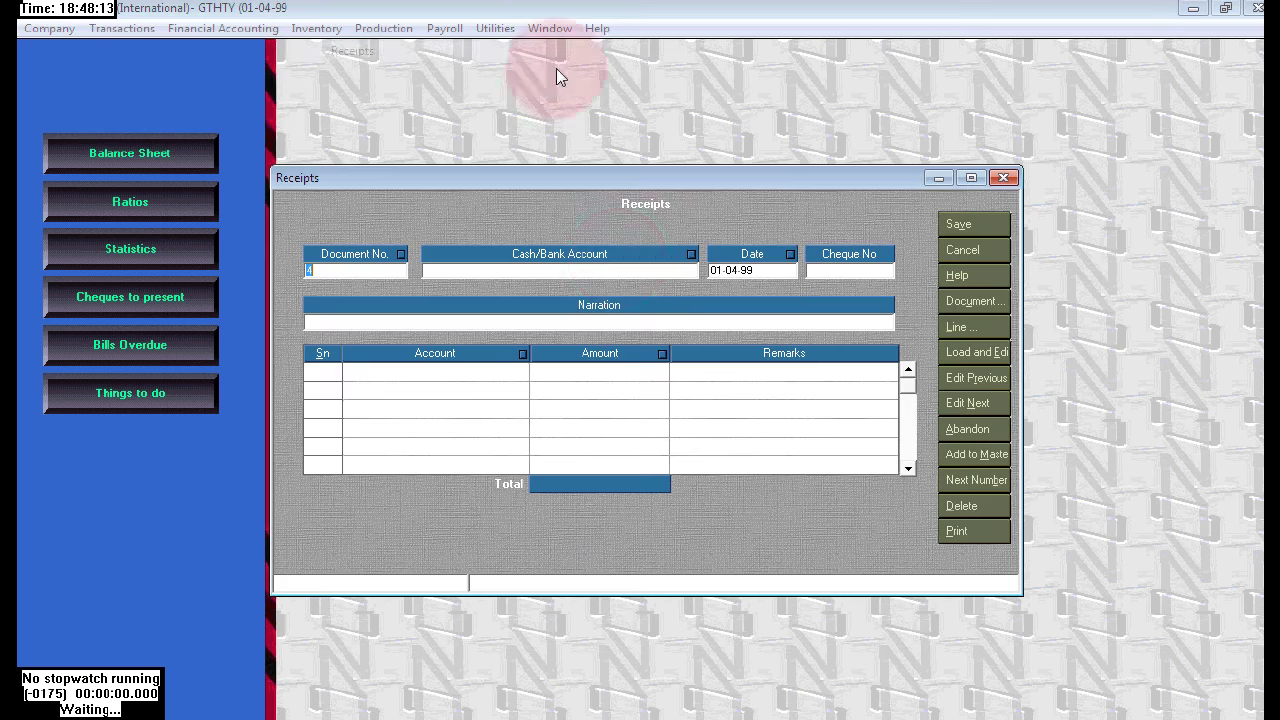
pyautogui.press('Return')
pyautogui.click(688, 270)
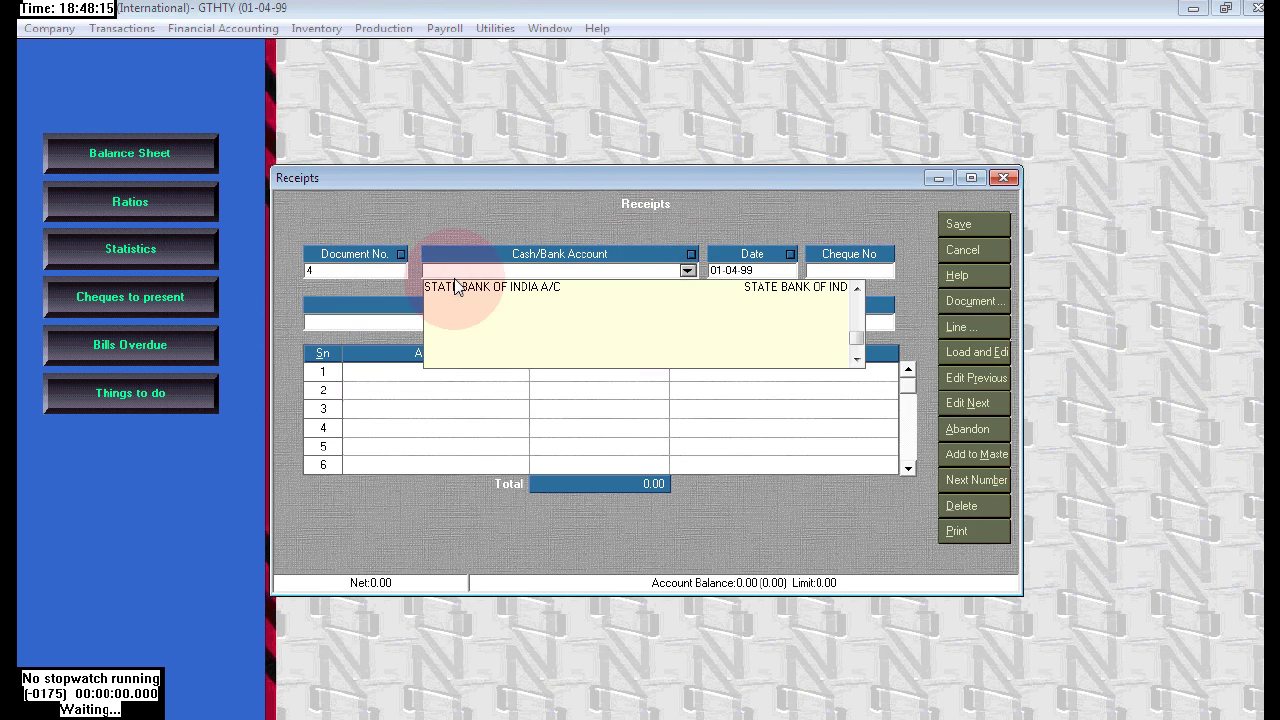
pyautogui.click(455, 287)
pyautogui.click(488, 368)
pyautogui.click(520, 371)
pyautogui.write('M')
pyautogui.click(365, 403)
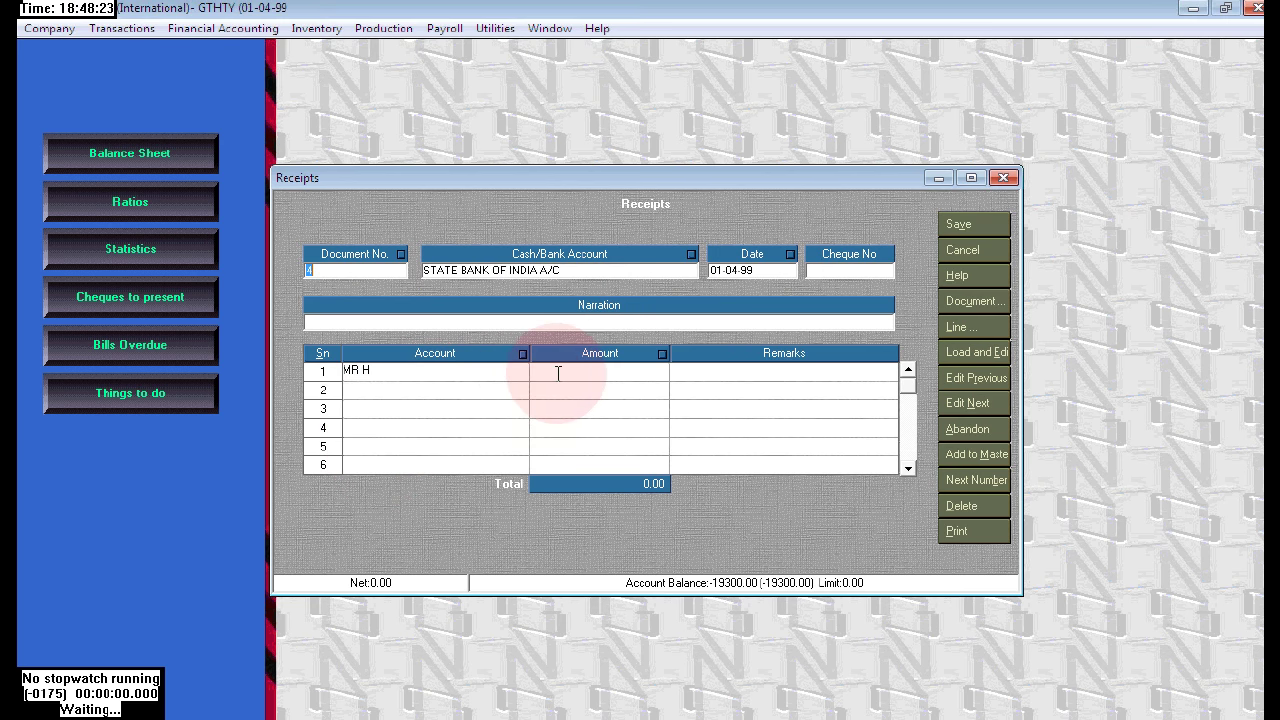
# Check the deposit in Word, complete the Focus 5 receipt for STATE BANK OF INDIA A/C with an amount of 1500, then save and close it
pyautogui.hotkey('alt', 'Tab')
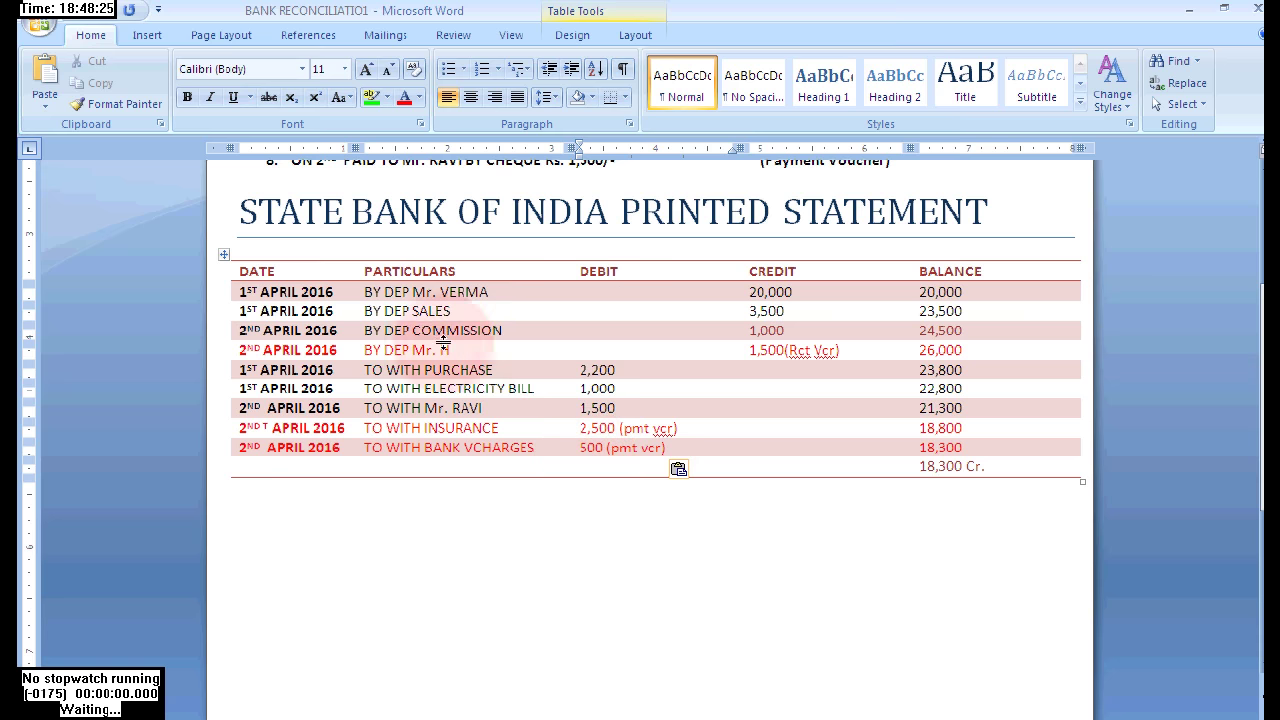
pyautogui.tripleClick(766, 351)
pyautogui.hotkey('alt', 'Tab')
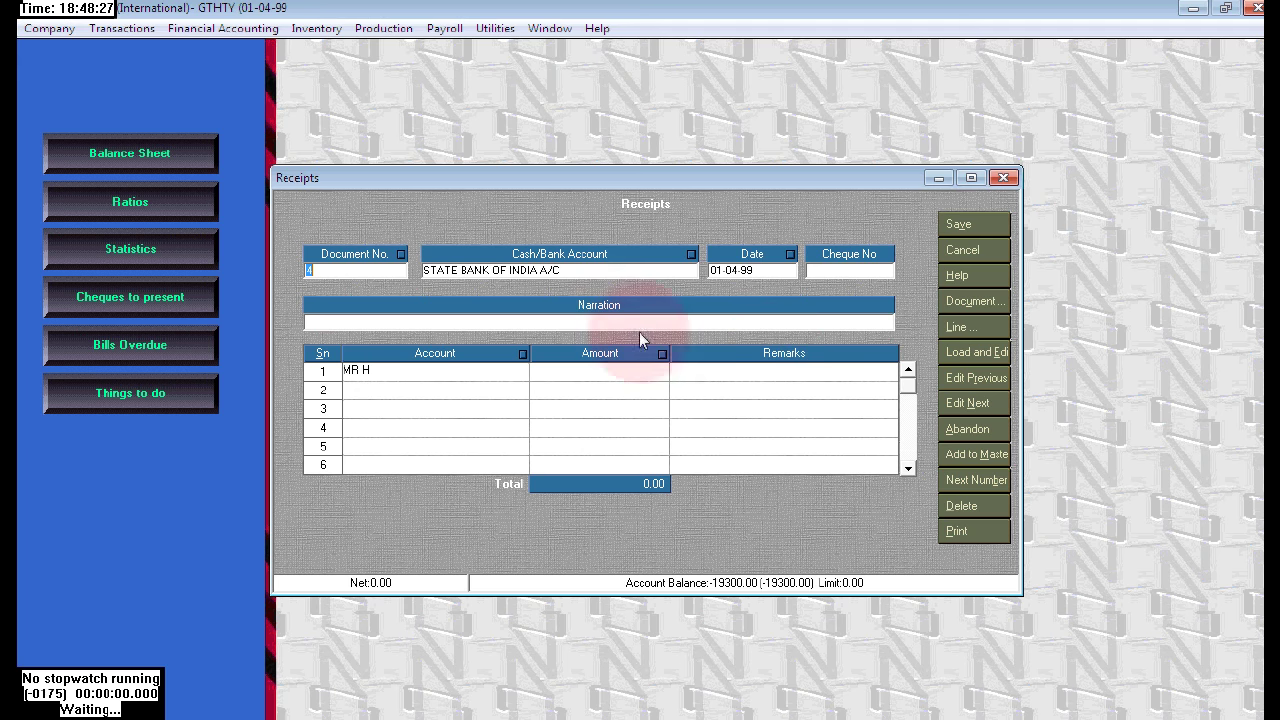
pyautogui.click(566, 372)
pyautogui.click(567, 285)
pyautogui.click(687, 270)
pyautogui.click(533, 292)
pyautogui.click(437, 369)
pyautogui.click(517, 375)
pyautogui.click(520, 373)
pyautogui.click(415, 392)
pyautogui.click(563, 383)
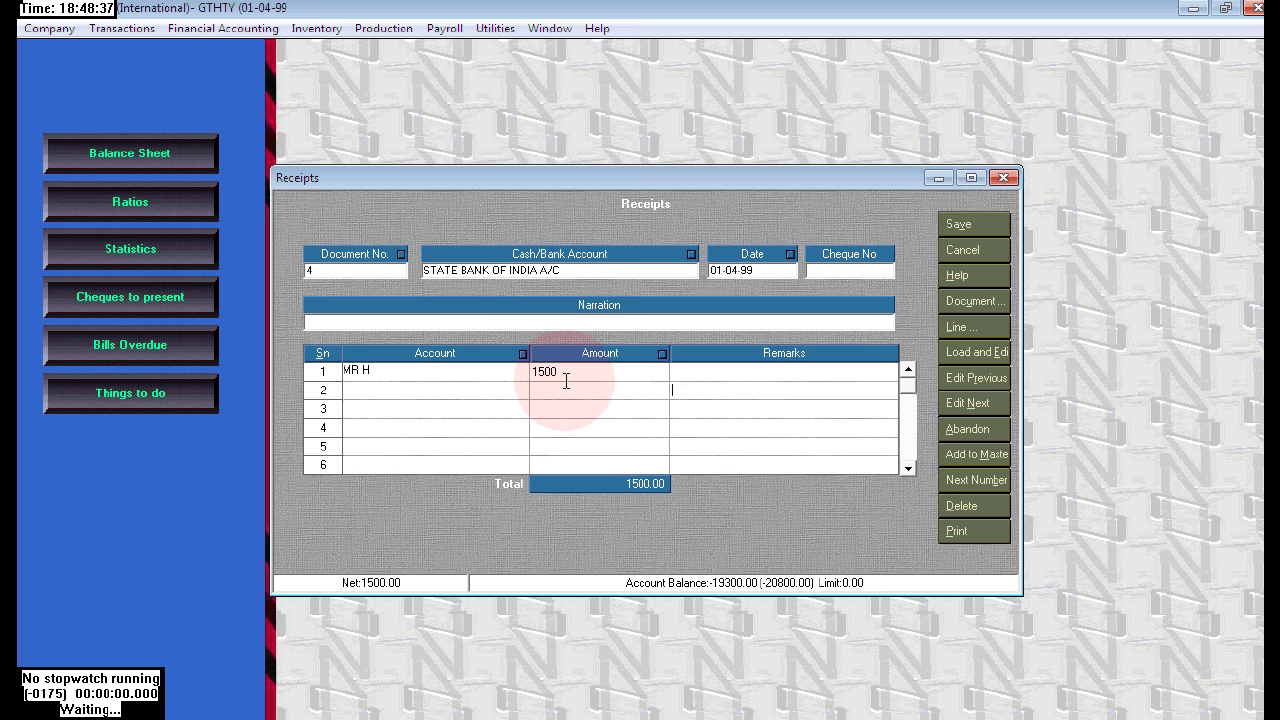
pyautogui.click(958, 224)
pyautogui.click(1003, 177)
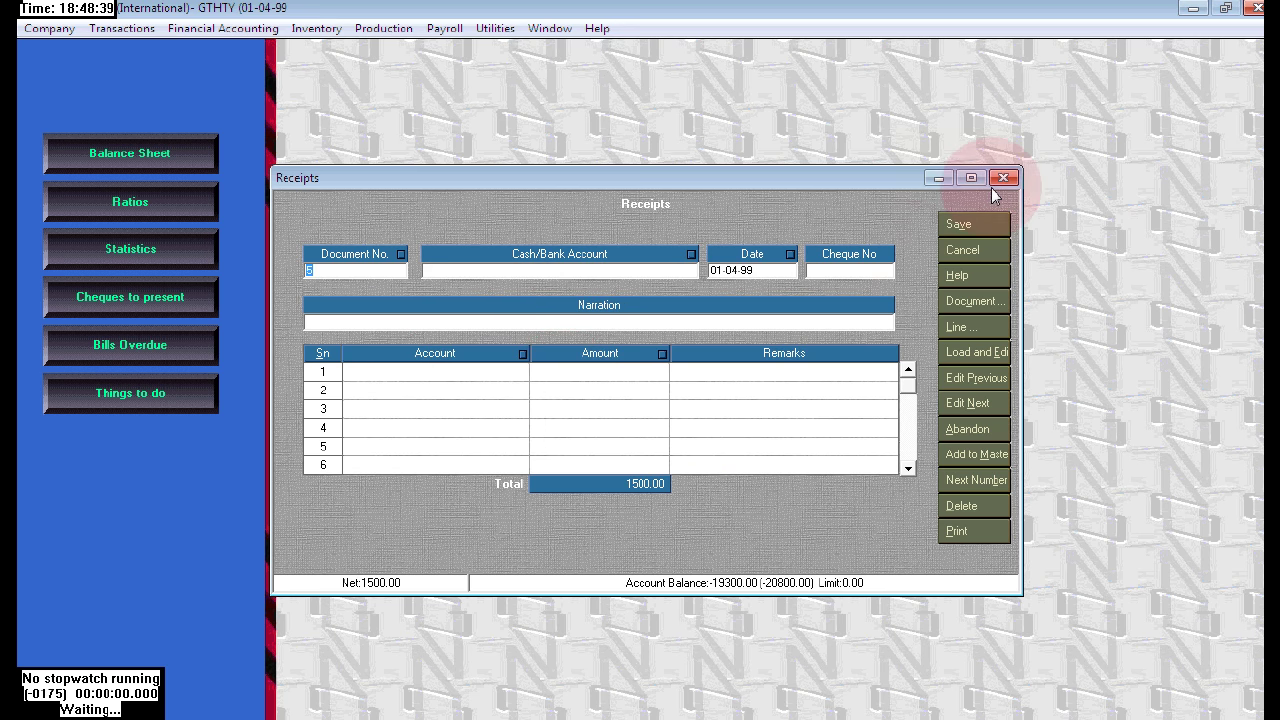
# Start a new payment voucher with STATE BANK OF INDIA A/C as the cash/bank account
pyautogui.click(121, 28)
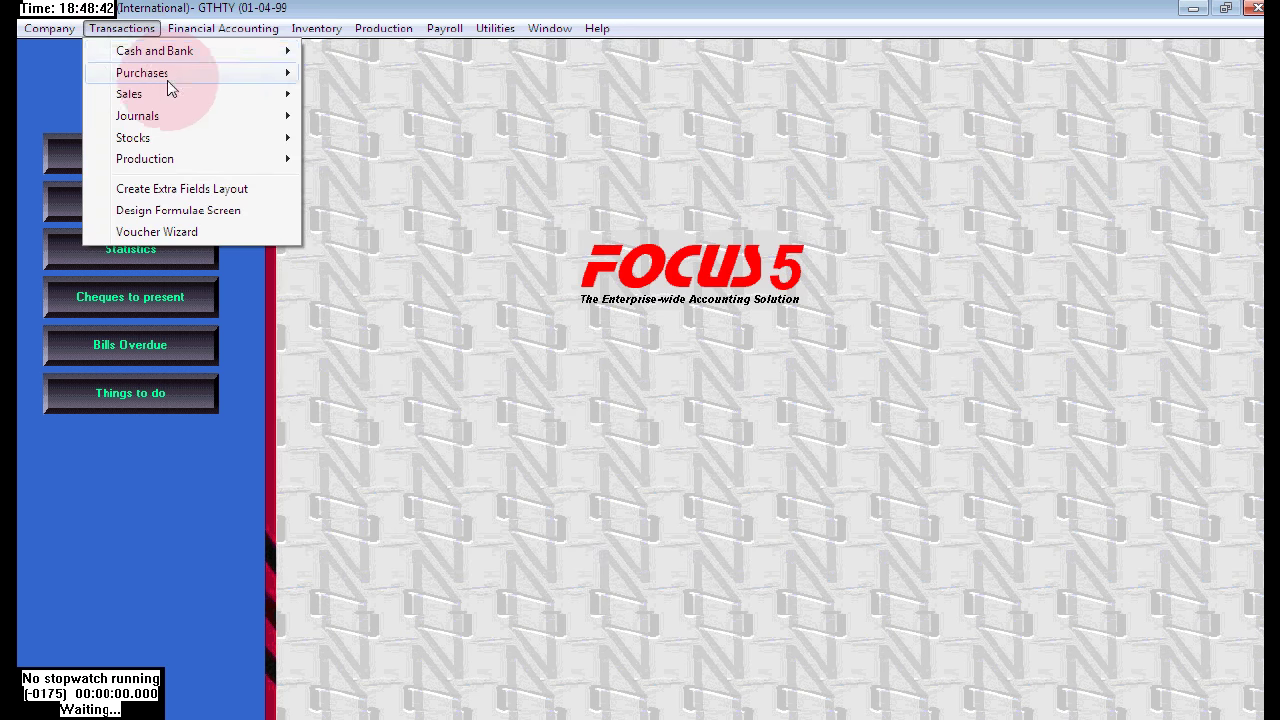
pyautogui.moveTo(180, 52)
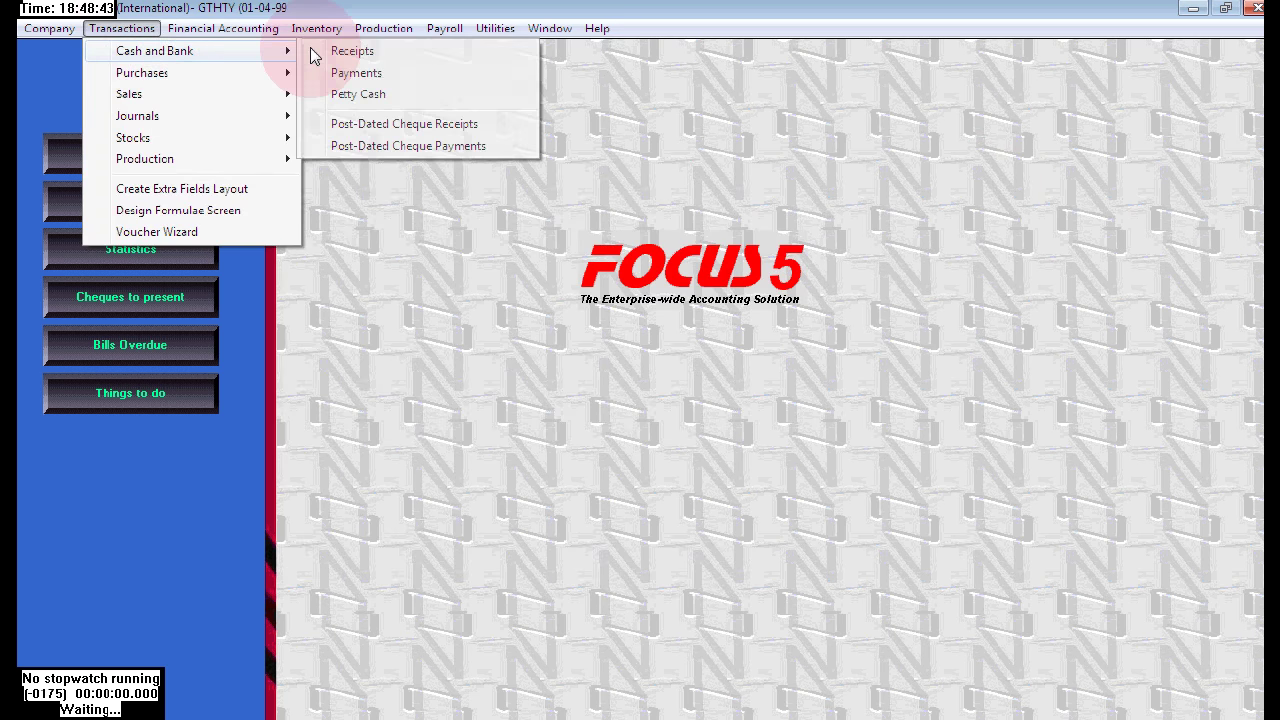
pyautogui.click(398, 76)
pyautogui.click(593, 268)
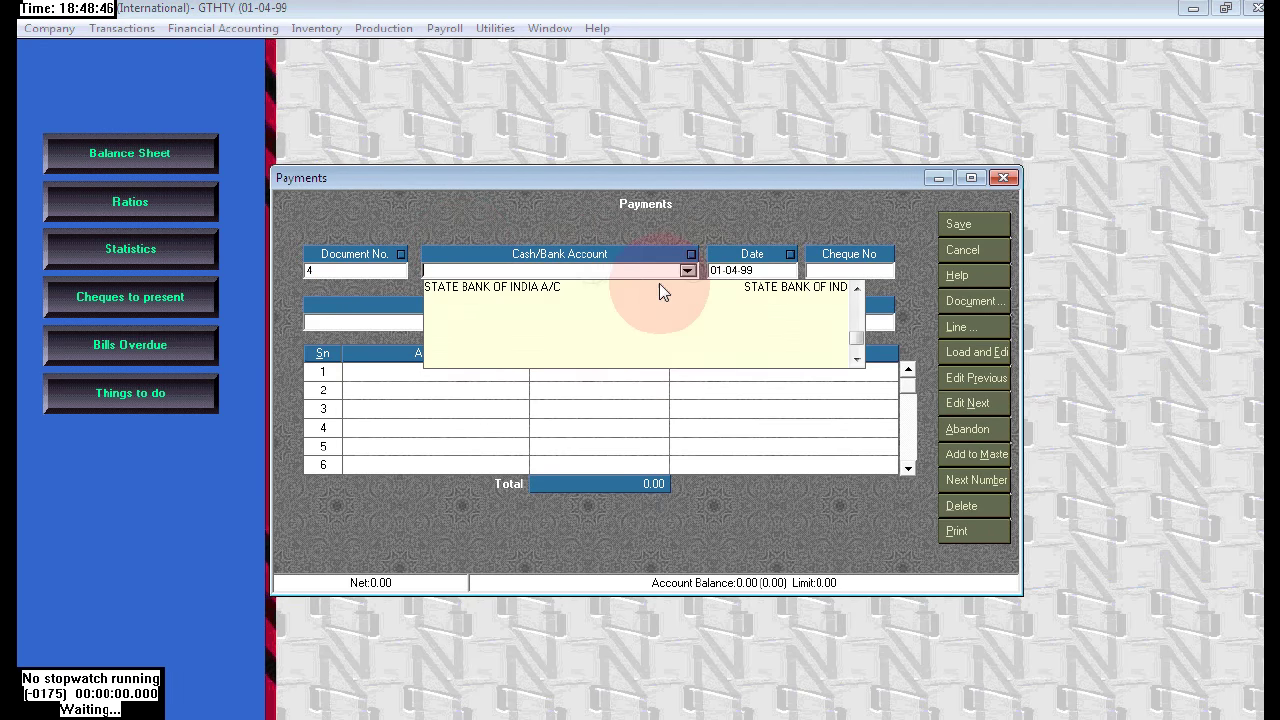
pyautogui.click(532, 289)
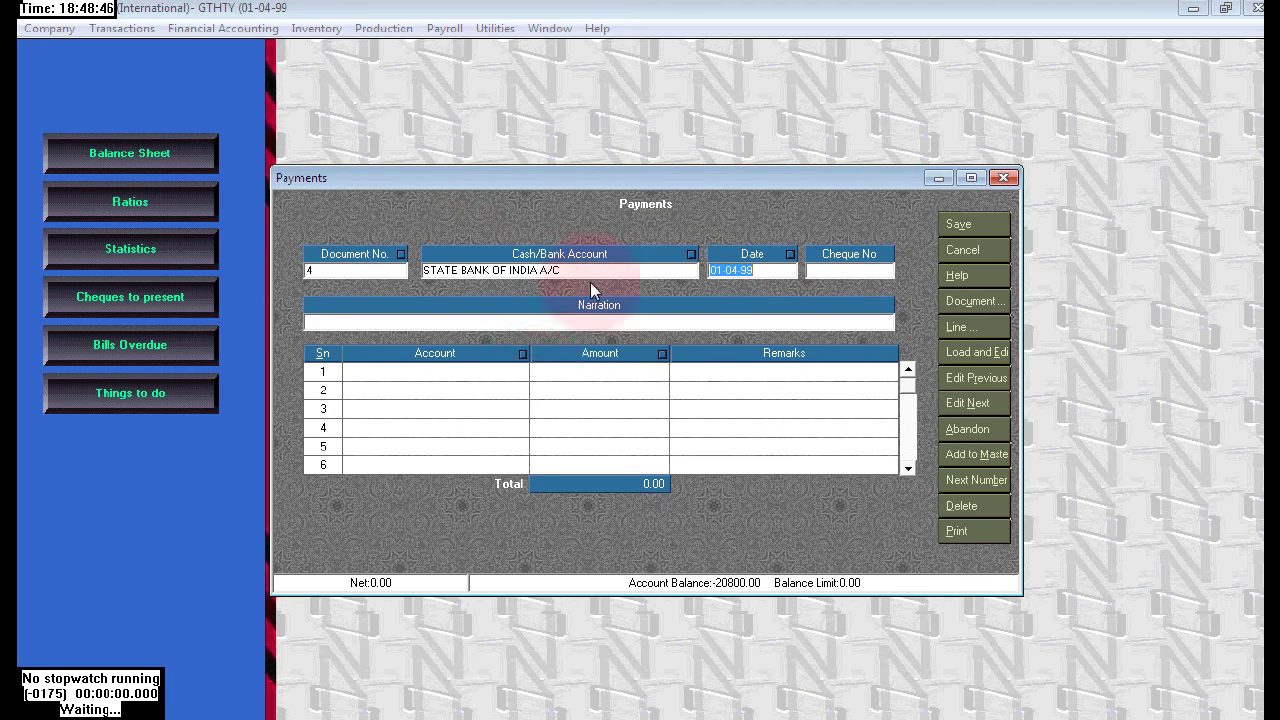
# Enter BANK CHARGES on line 1 of the payment voucher with an amount of 500 and save it
pyautogui.click(520, 372)
pyautogui.click(520, 372)
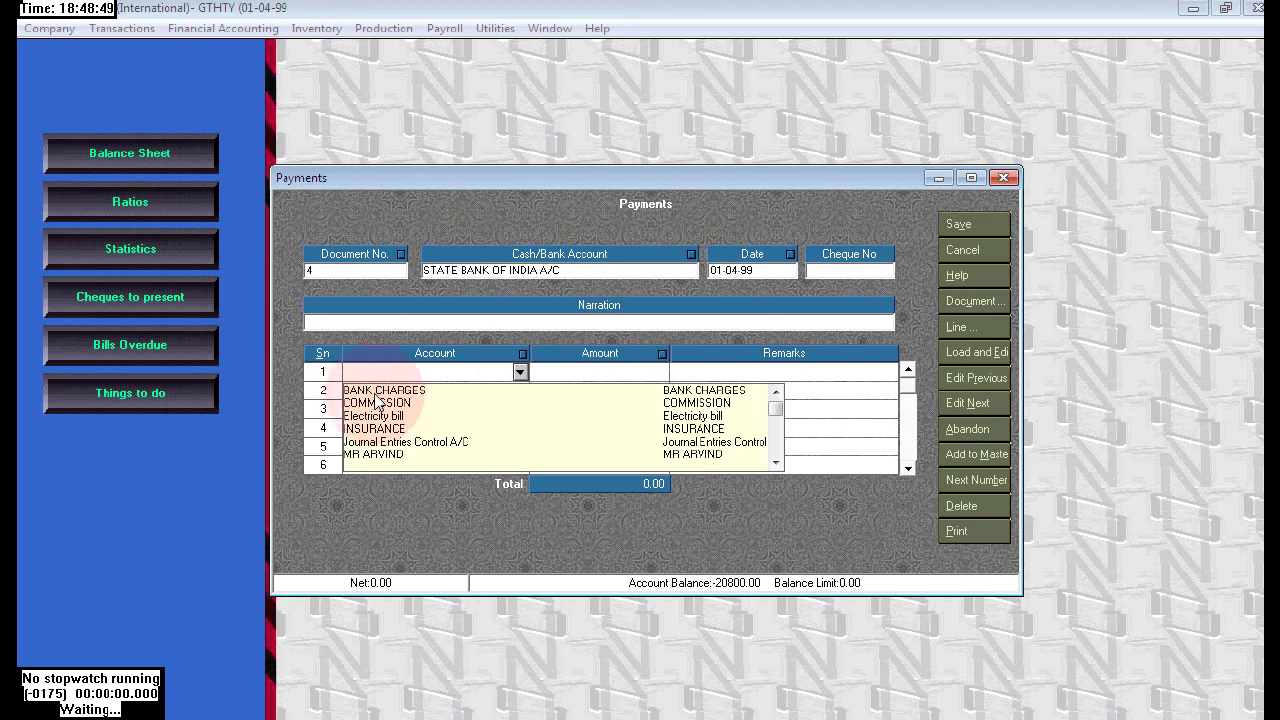
pyautogui.click(489, 389)
pyautogui.click(539, 375)
pyautogui.write('5')
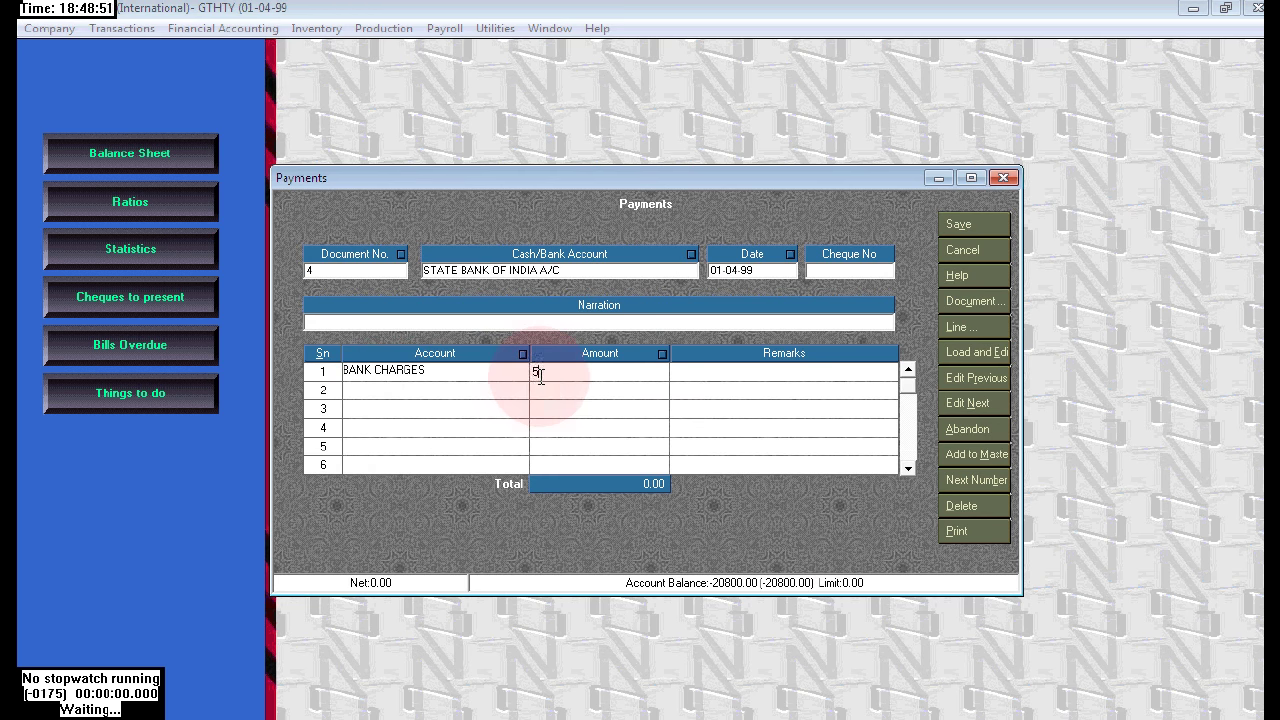
pyautogui.write('00')
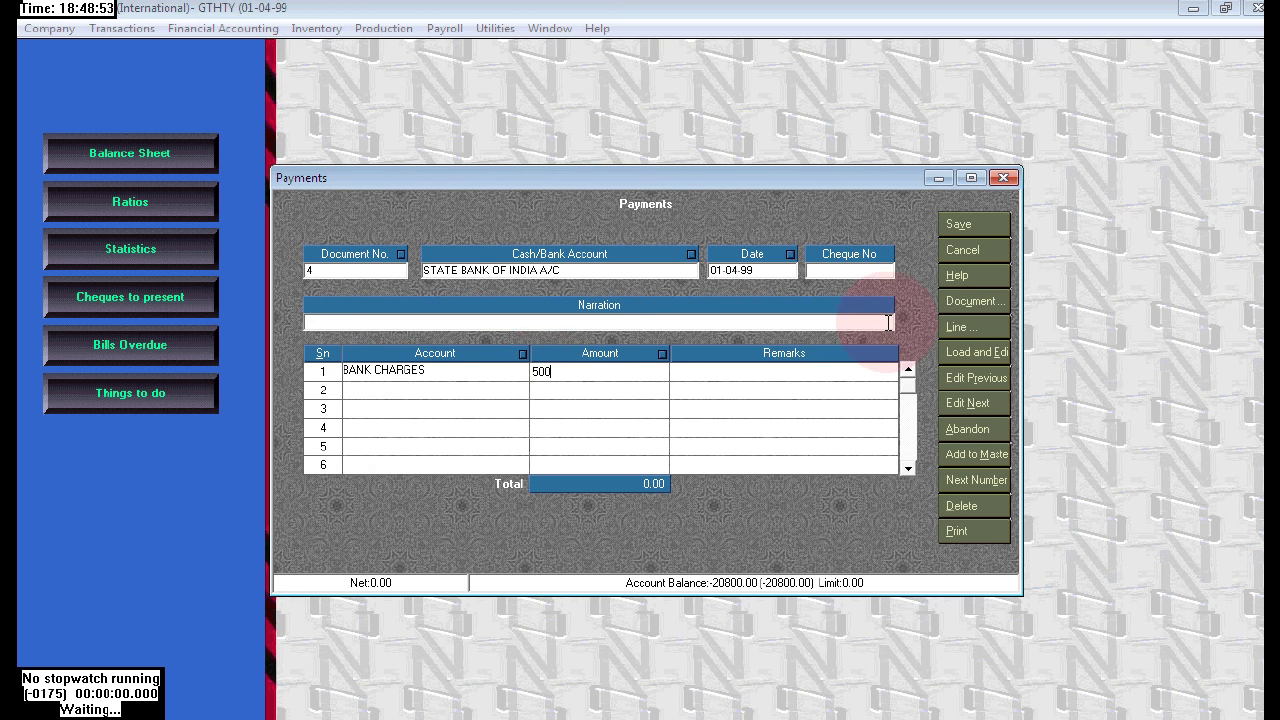
pyautogui.click(976, 228)
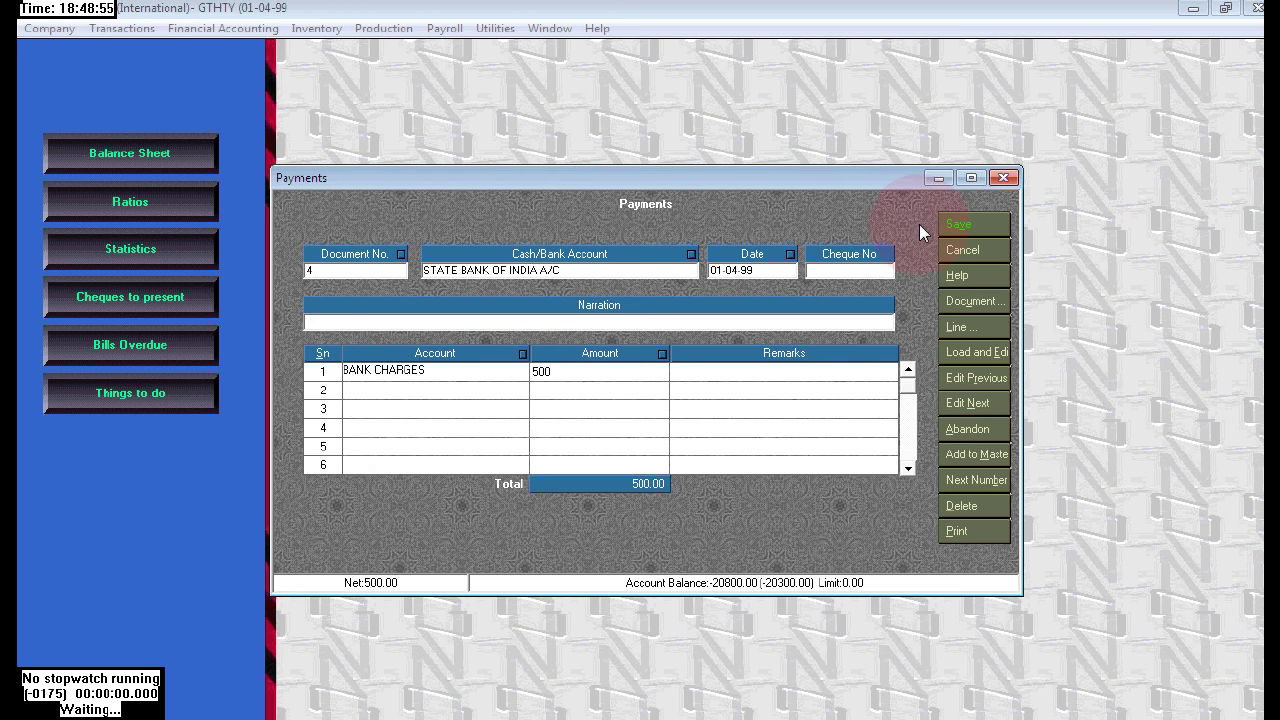
# Record a second STATE BANK OF INDIA A/C payment with INSURANCE on line 1 for 2500, save it and close the voucher window
pyautogui.click(670, 270)
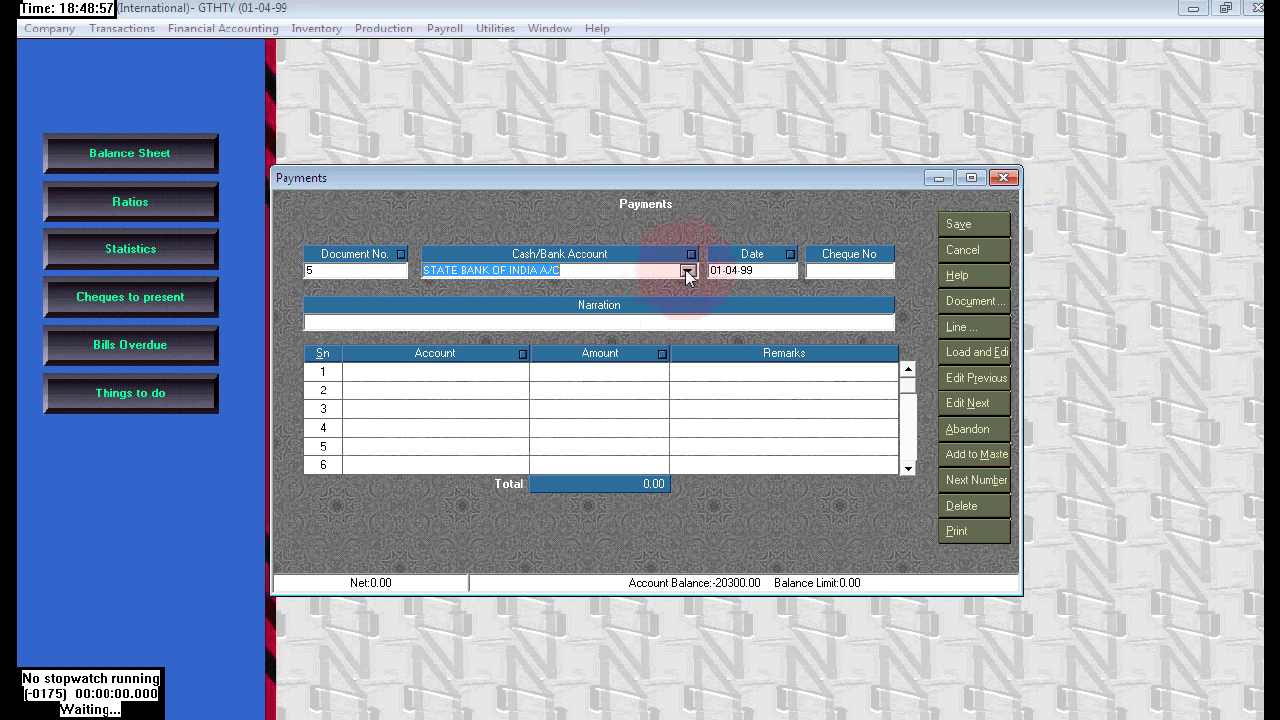
pyautogui.click(515, 370)
pyautogui.click(520, 371)
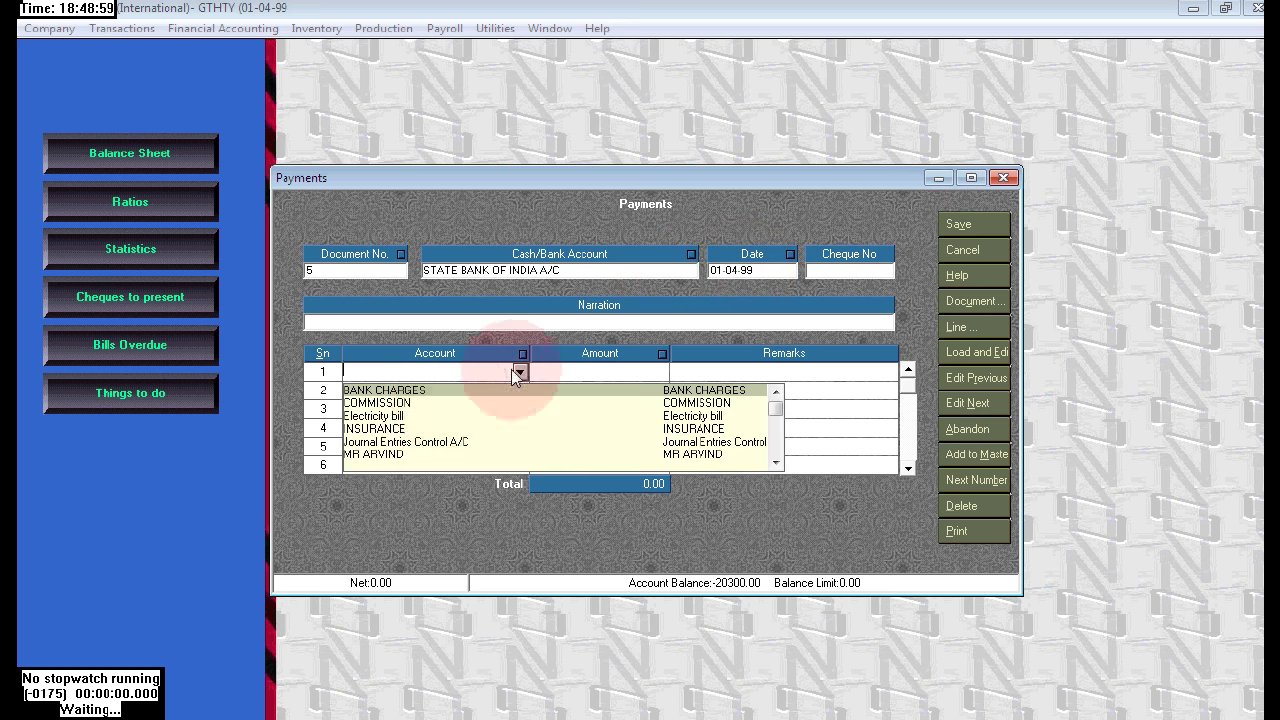
pyautogui.click(374, 428)
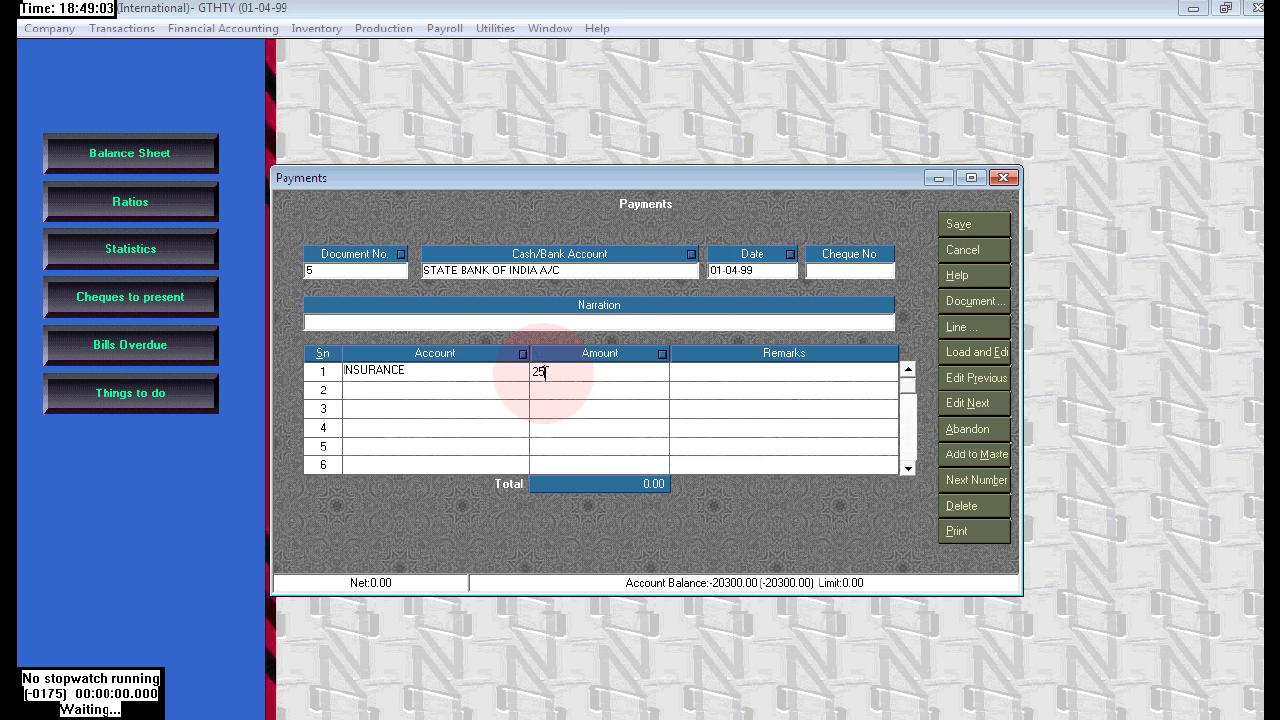
pyautogui.press('Return')
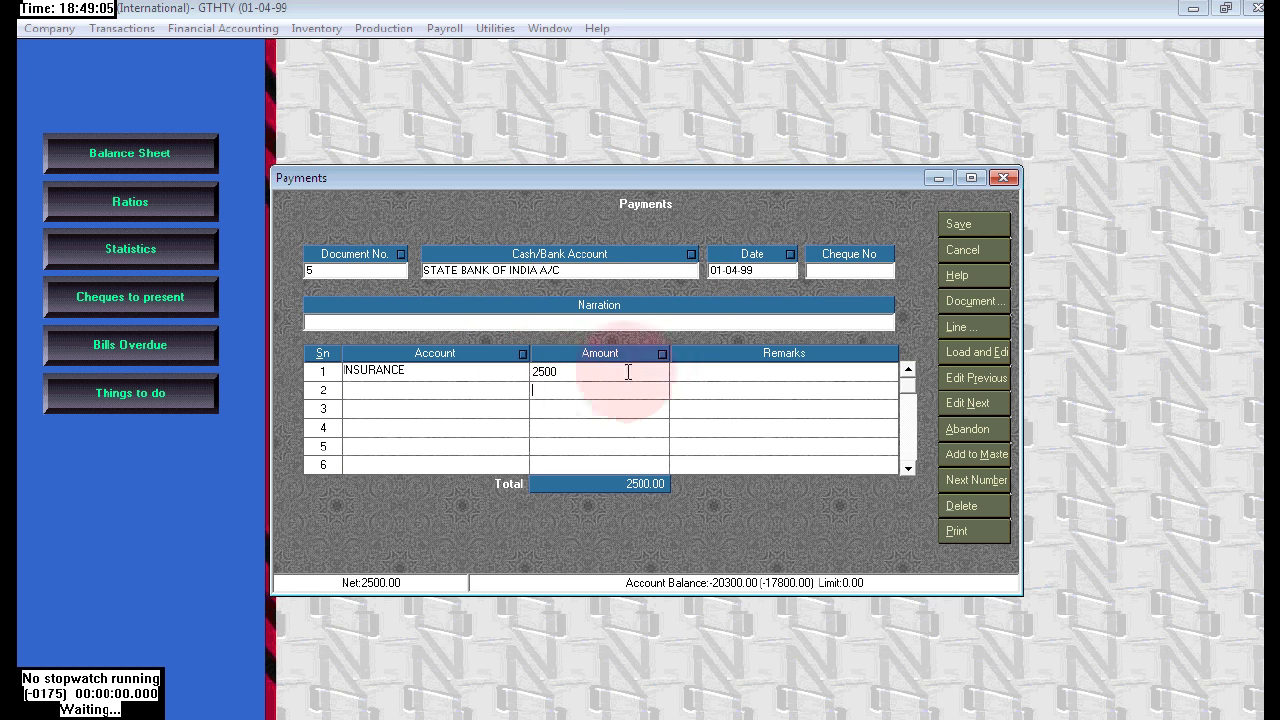
pyautogui.click(983, 224)
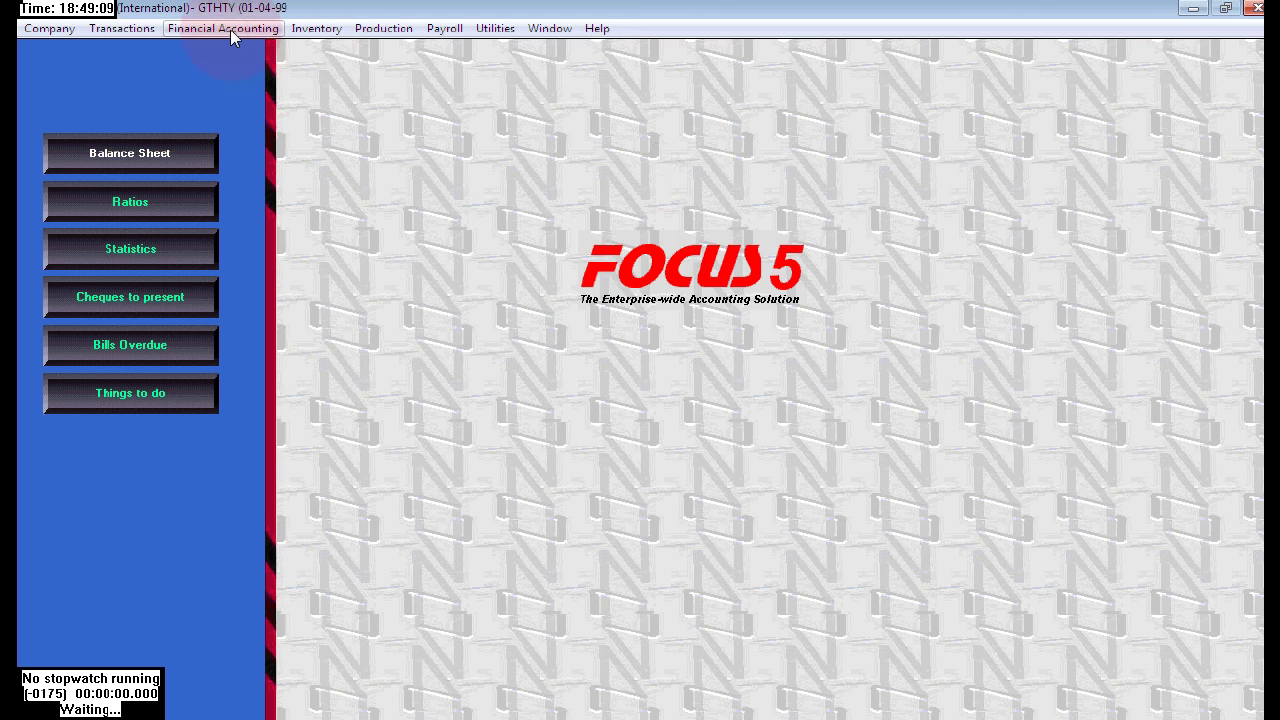
# Open the bank reconciliation for STATE BANK OF INDIA A/C from 01-04-99 to 30-04-99 and move its window to the middle of the workspace
pyautogui.click(231, 32)
pyautogui.moveTo(371, 106)
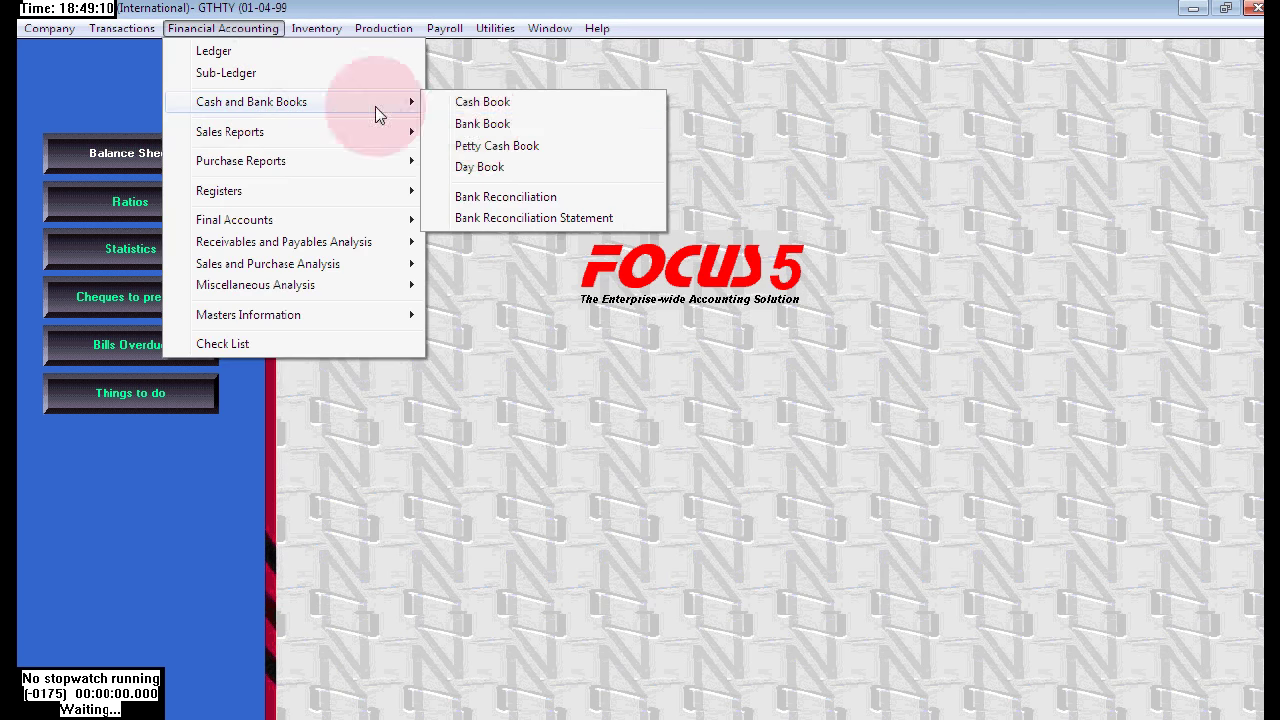
pyautogui.click(551, 200)
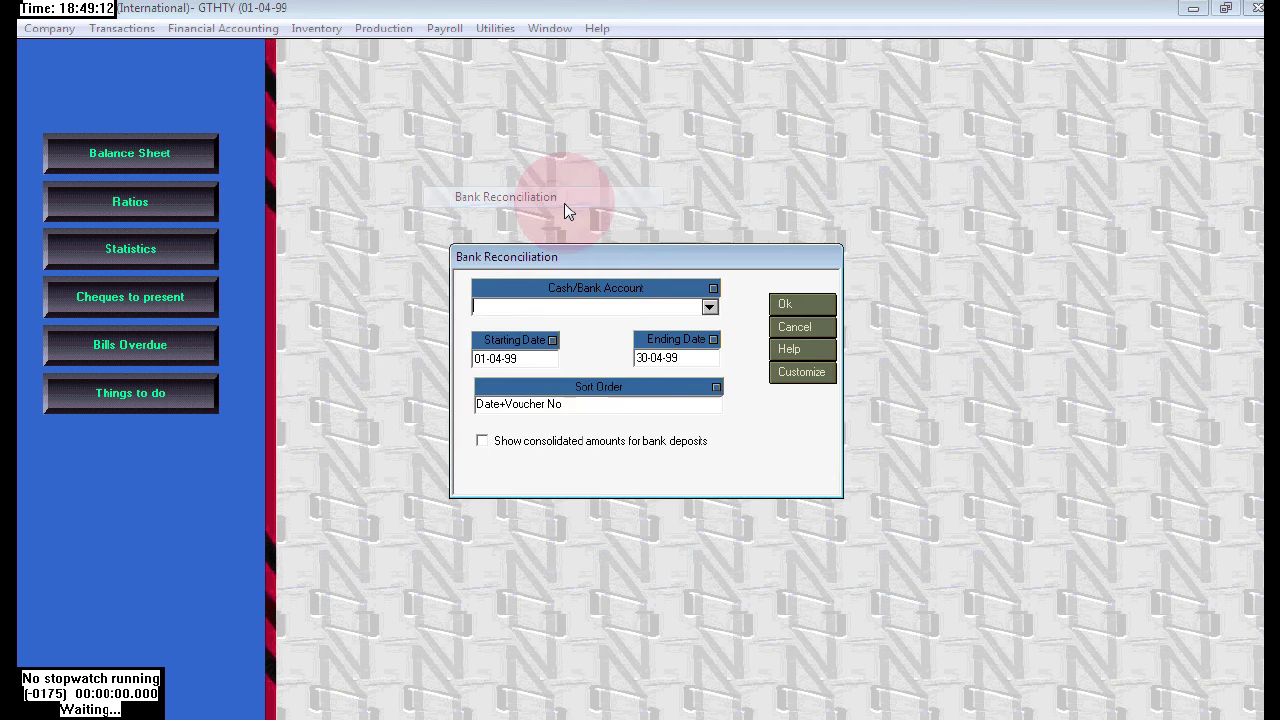
pyautogui.click(709, 311)
pyautogui.click(586, 333)
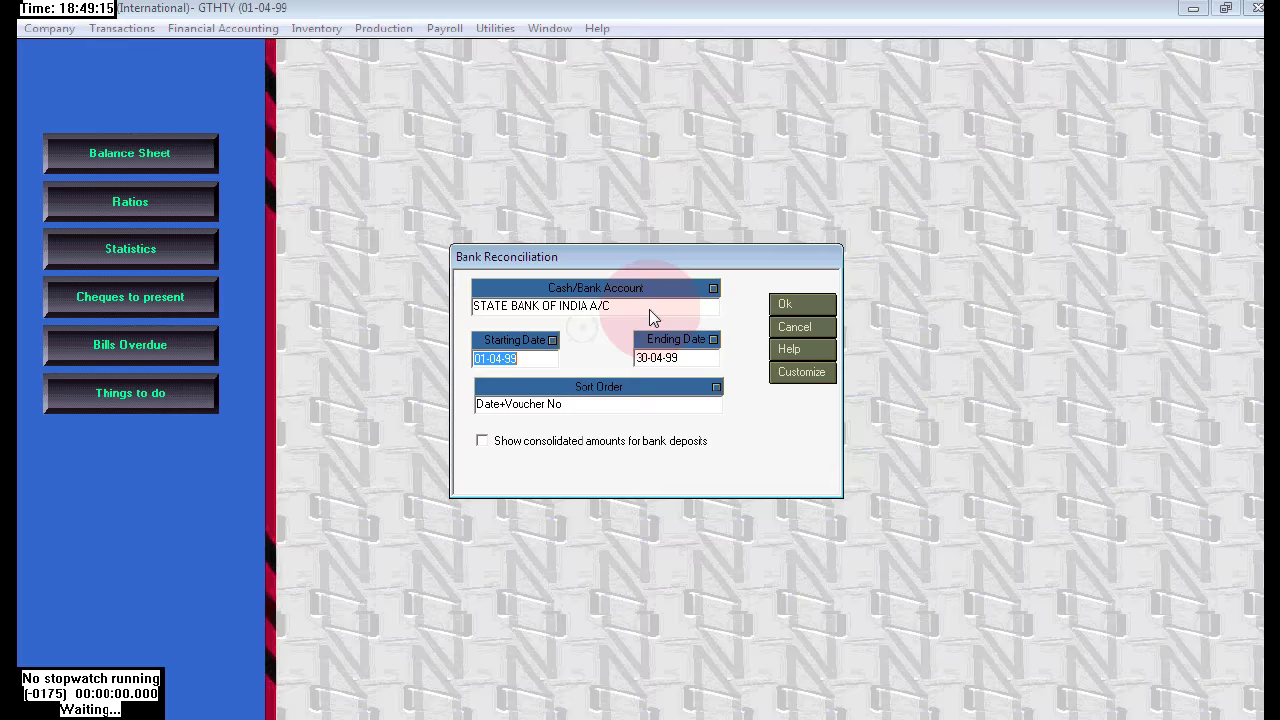
pyautogui.click(796, 303)
pyautogui.moveTo(389, 49); pyautogui.dragTo(696, 190)
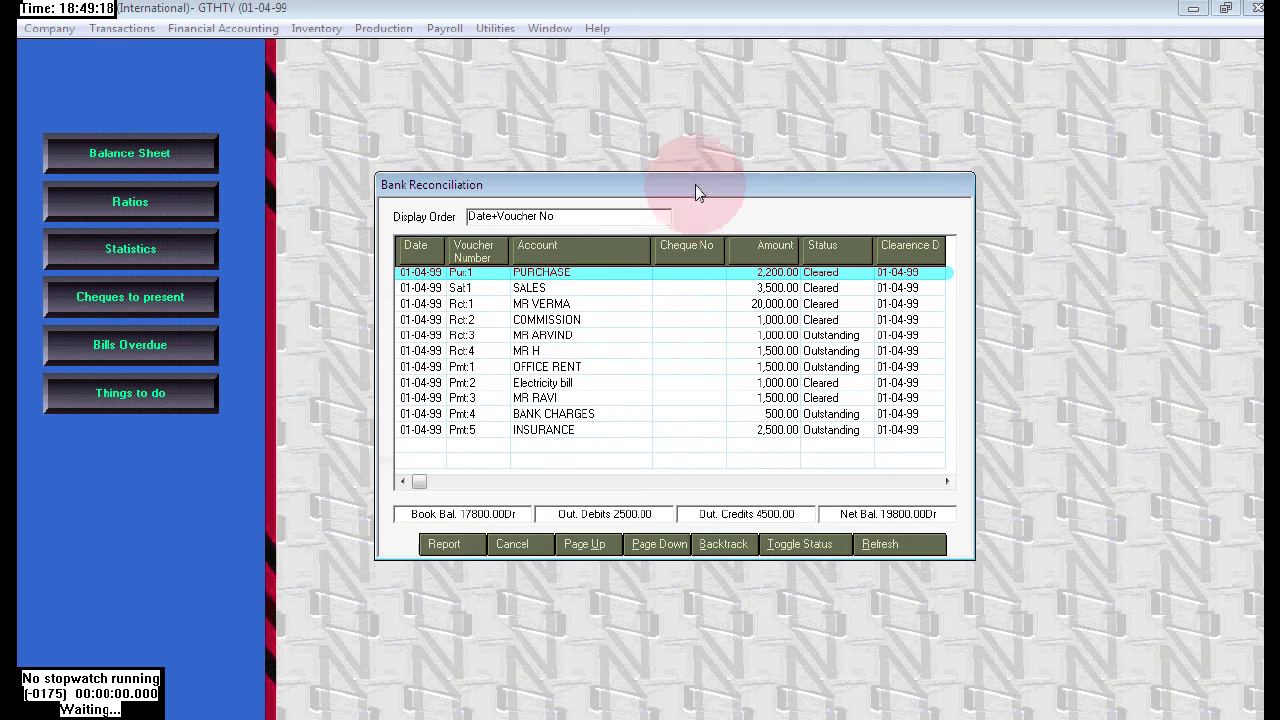
# Check the 1,500 deposit in the Word statement, then mark receipt Rct:4 as cleared in the Focus 5 reconciliation and refresh the list
pyautogui.click(843, 338)
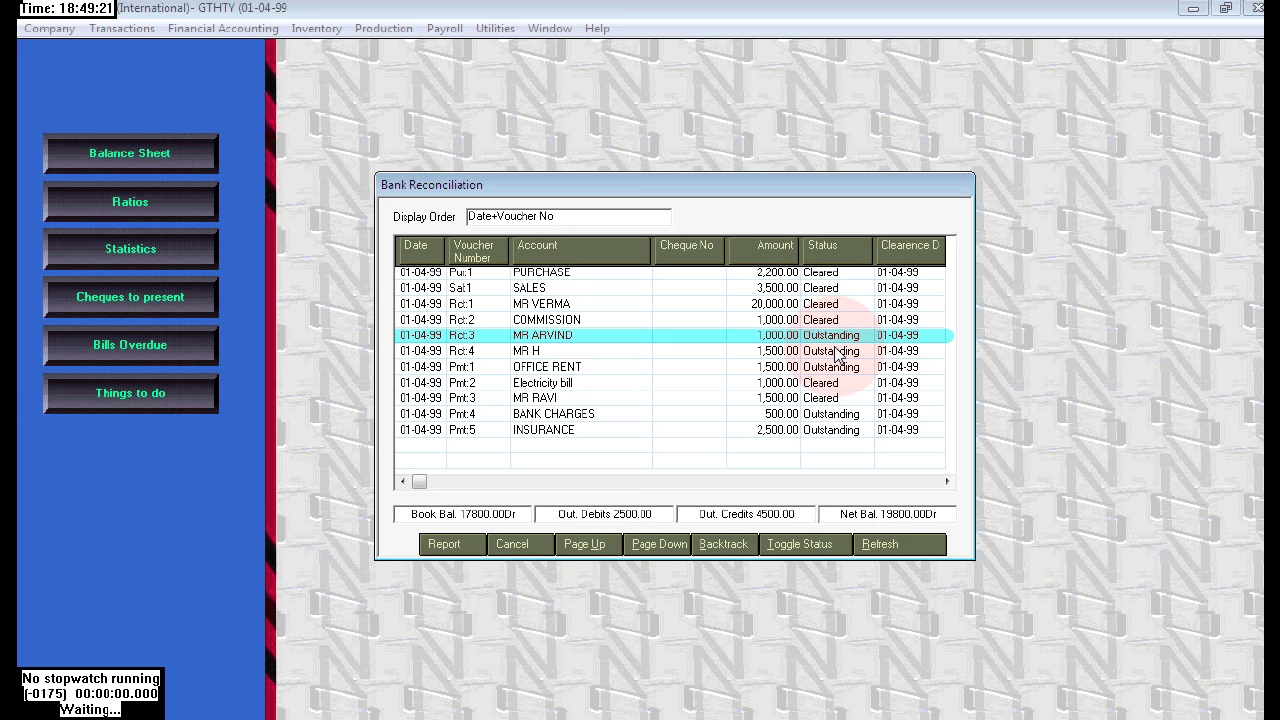
pyautogui.click(660, 354)
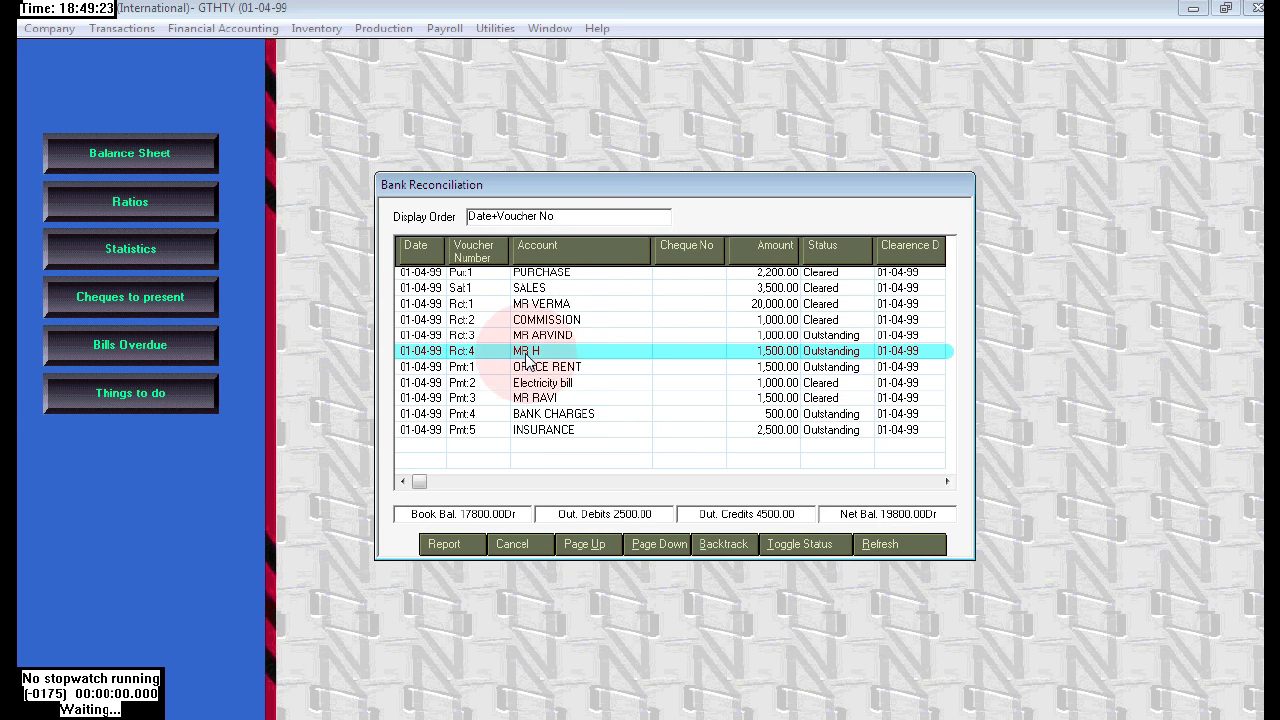
pyautogui.hotkey('alt', 'Tab')
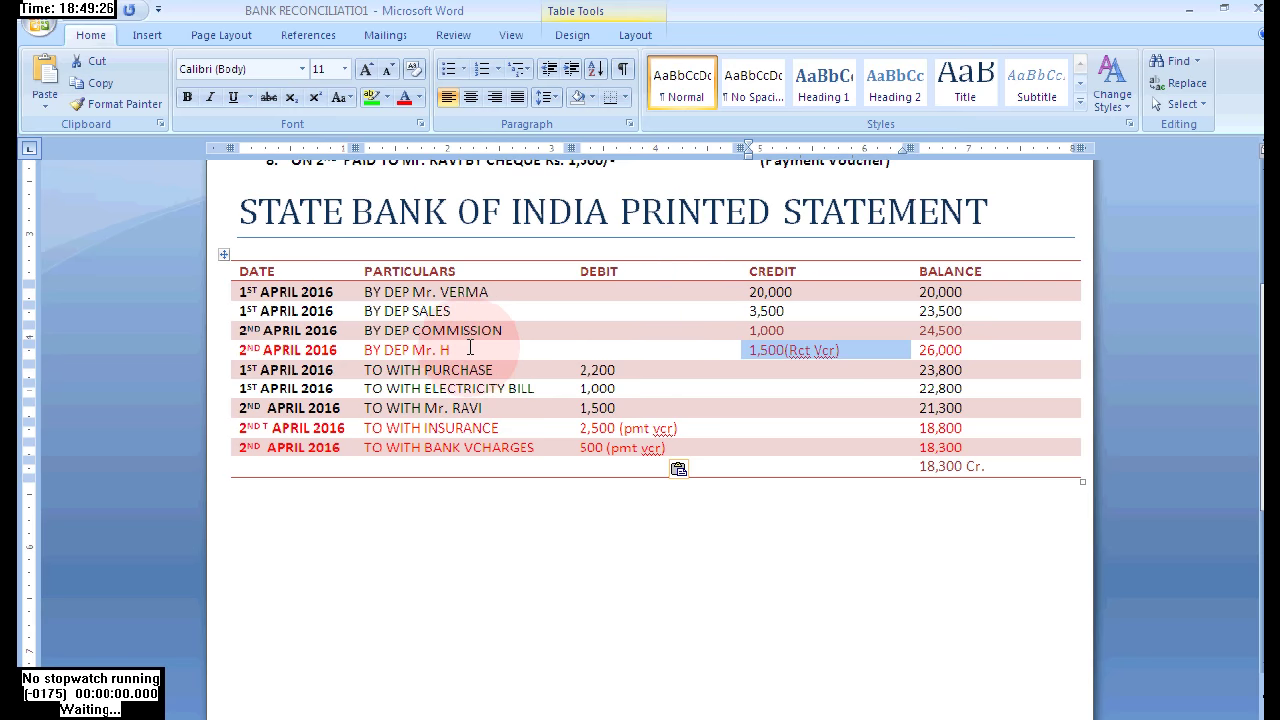
pyautogui.click(466, 347)
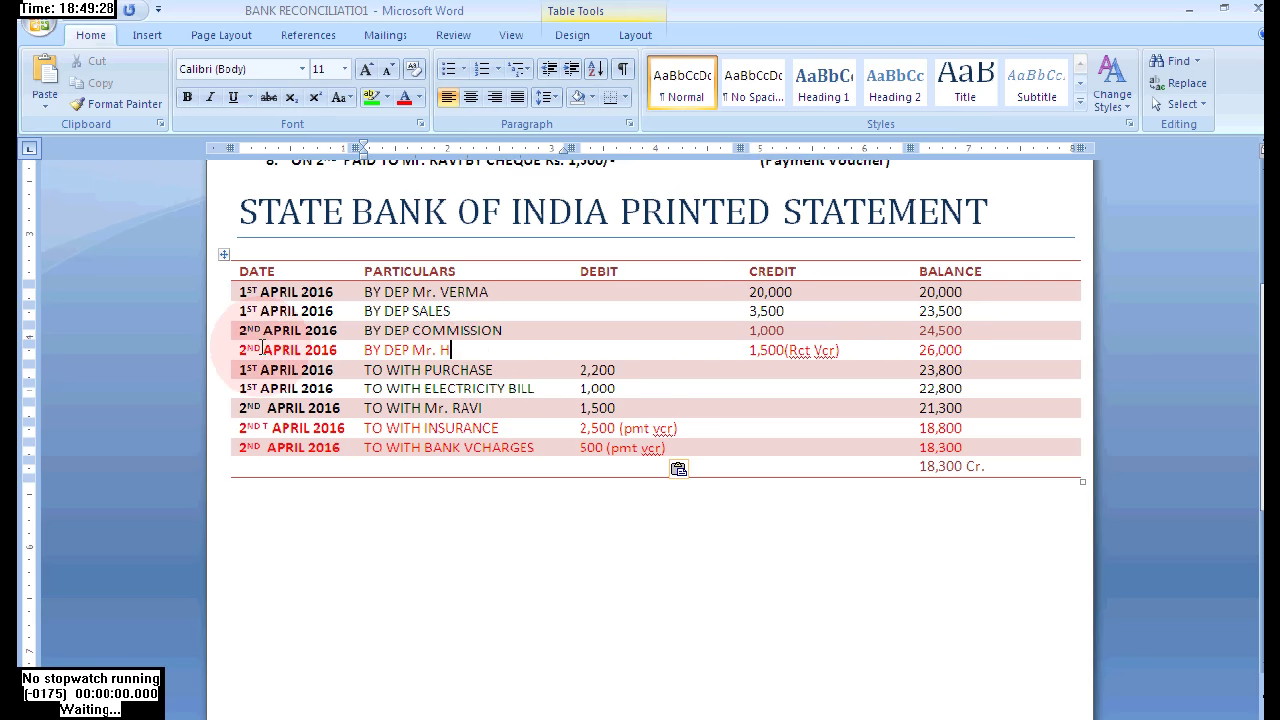
pyautogui.hotkey('alt', 'Tab')
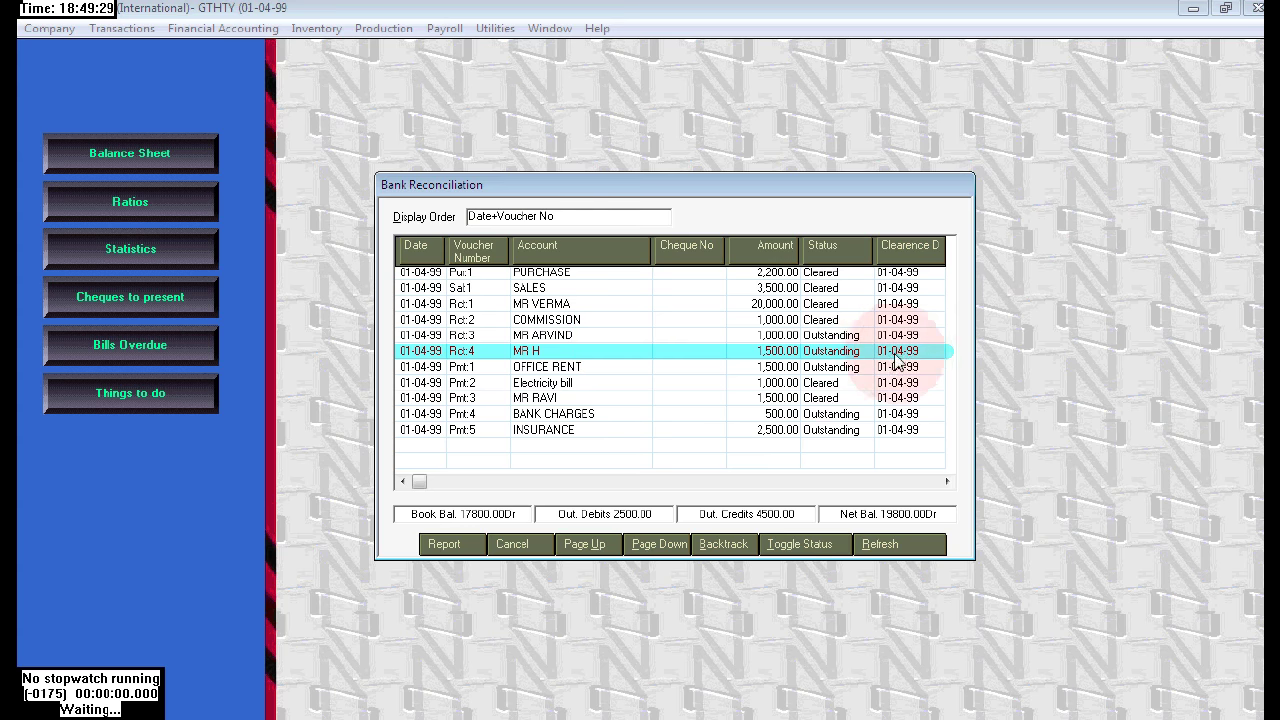
pyautogui.click(813, 545)
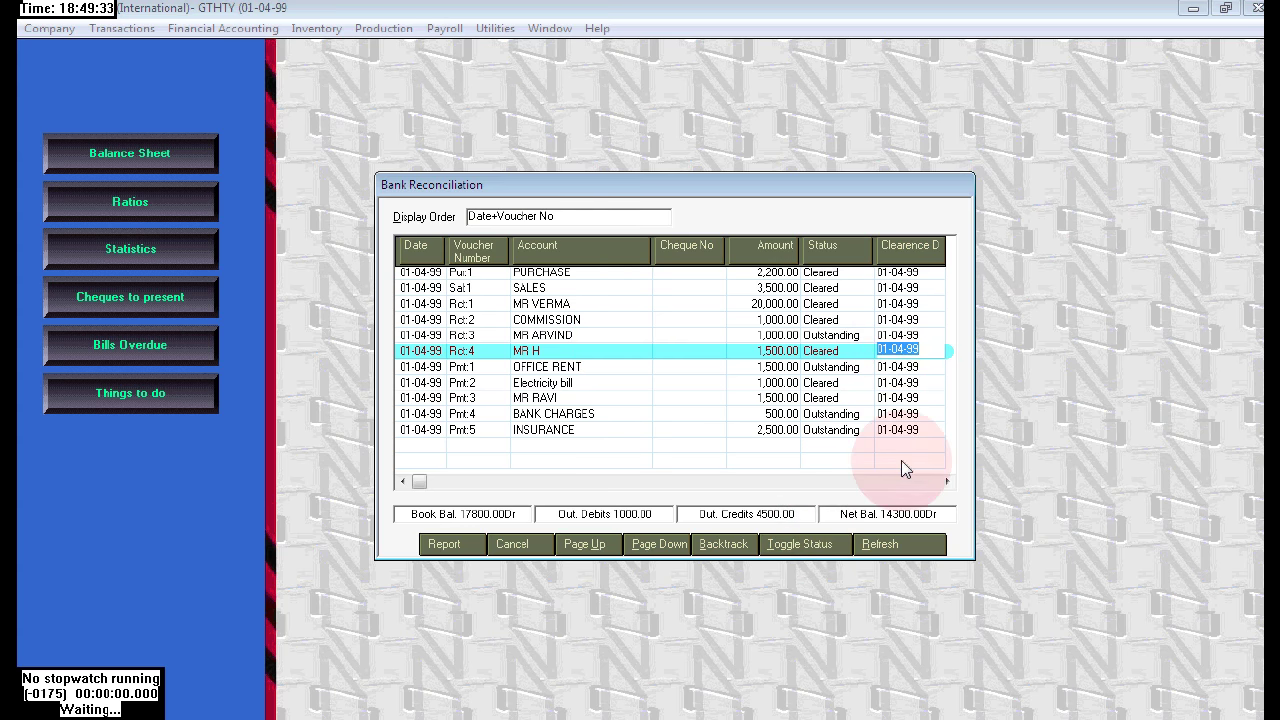
pyautogui.click(898, 548)
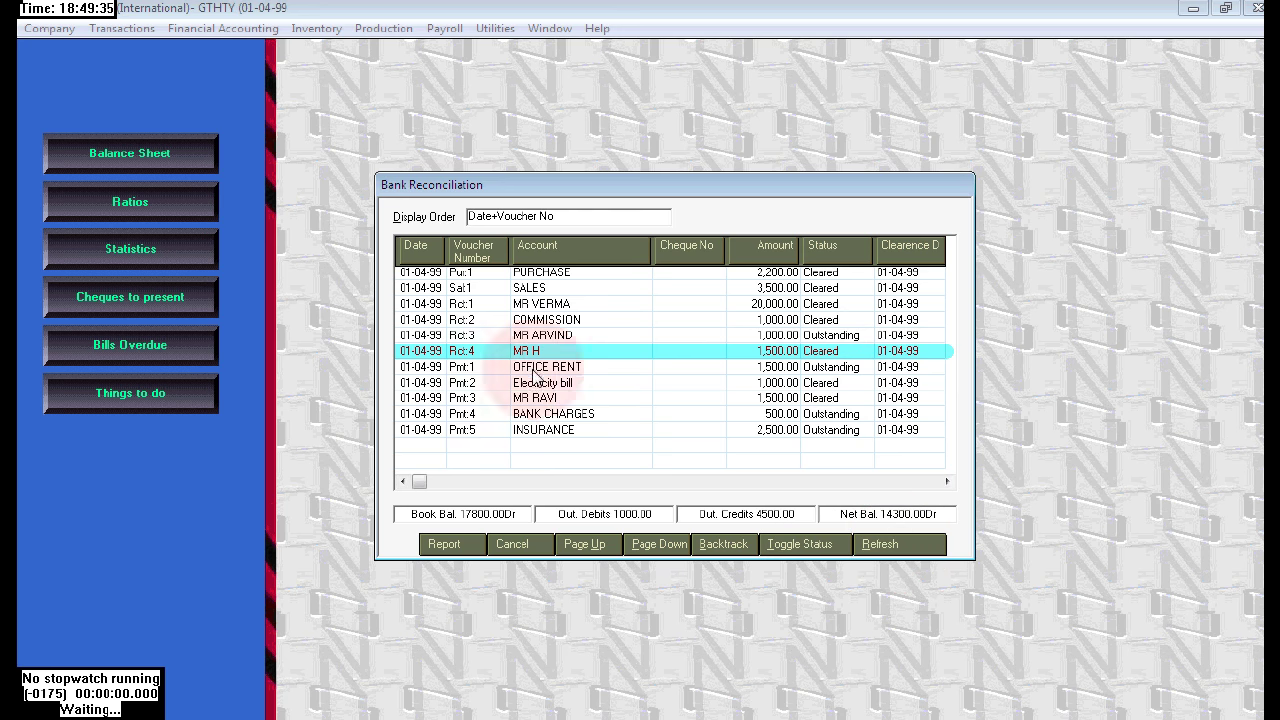
# Check the bank charges row in the Word statement, then mark the 500 BANK CHARGES payment as cleared in Focus 5
pyautogui.click(795, 414)
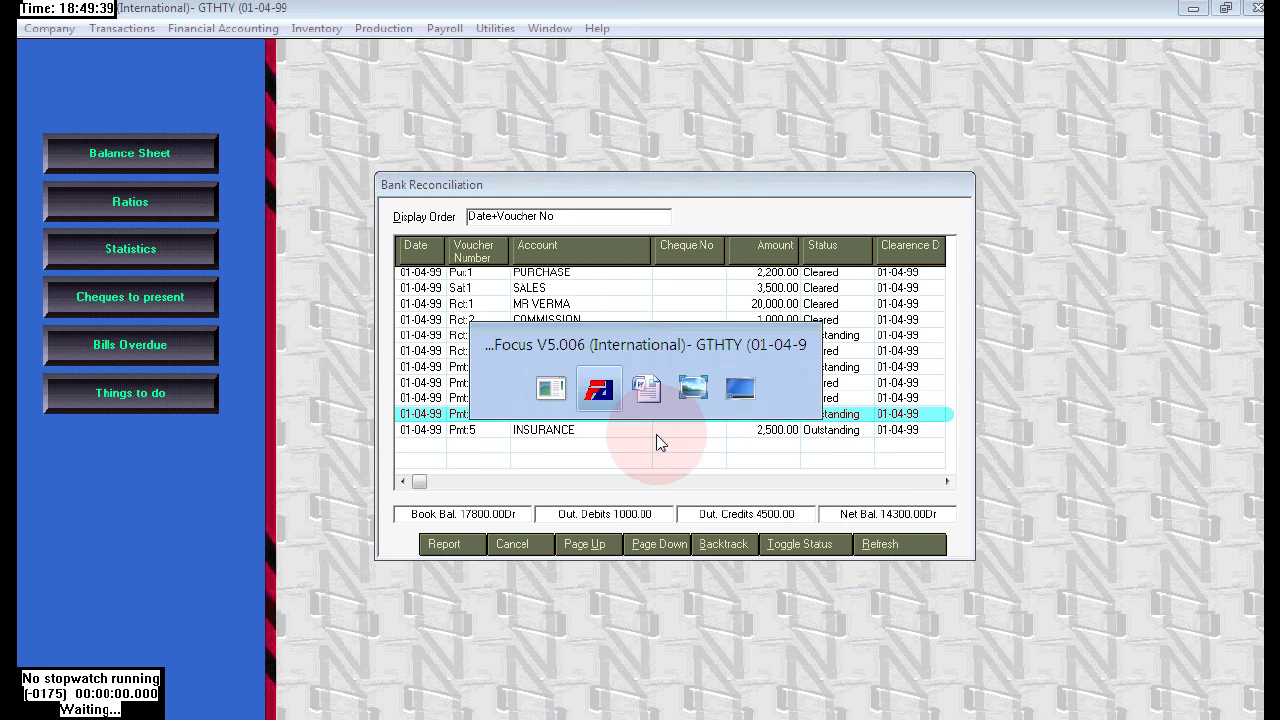
pyautogui.hotkey('alt', 'Tab')
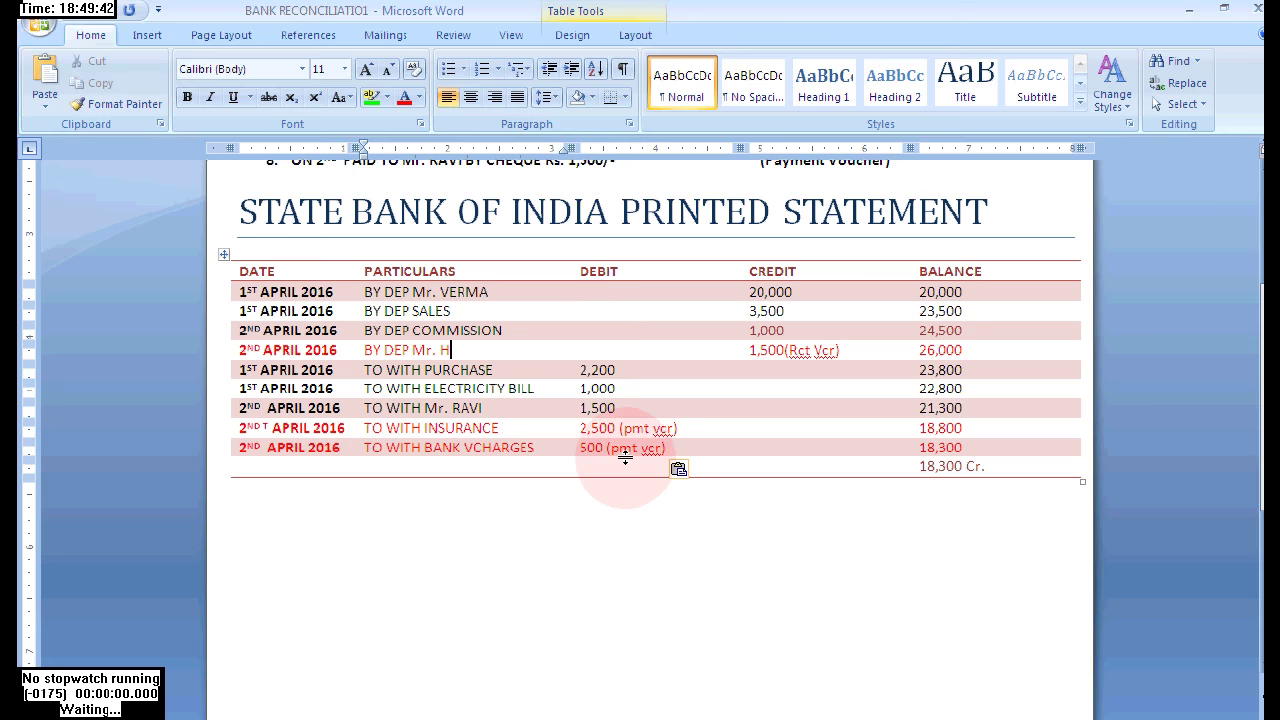
pyautogui.moveTo(497, 449); pyautogui.dragTo(366, 449)
pyautogui.hotkey('alt', 'Tab')
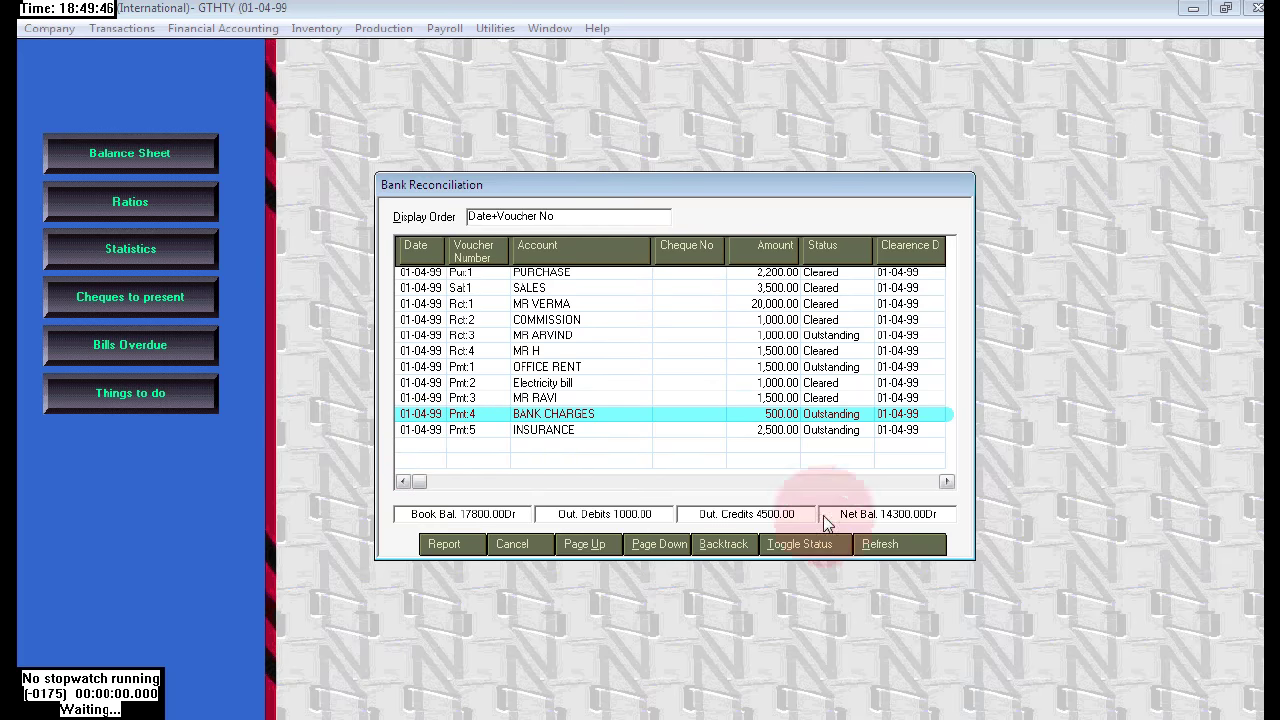
pyautogui.click(820, 547)
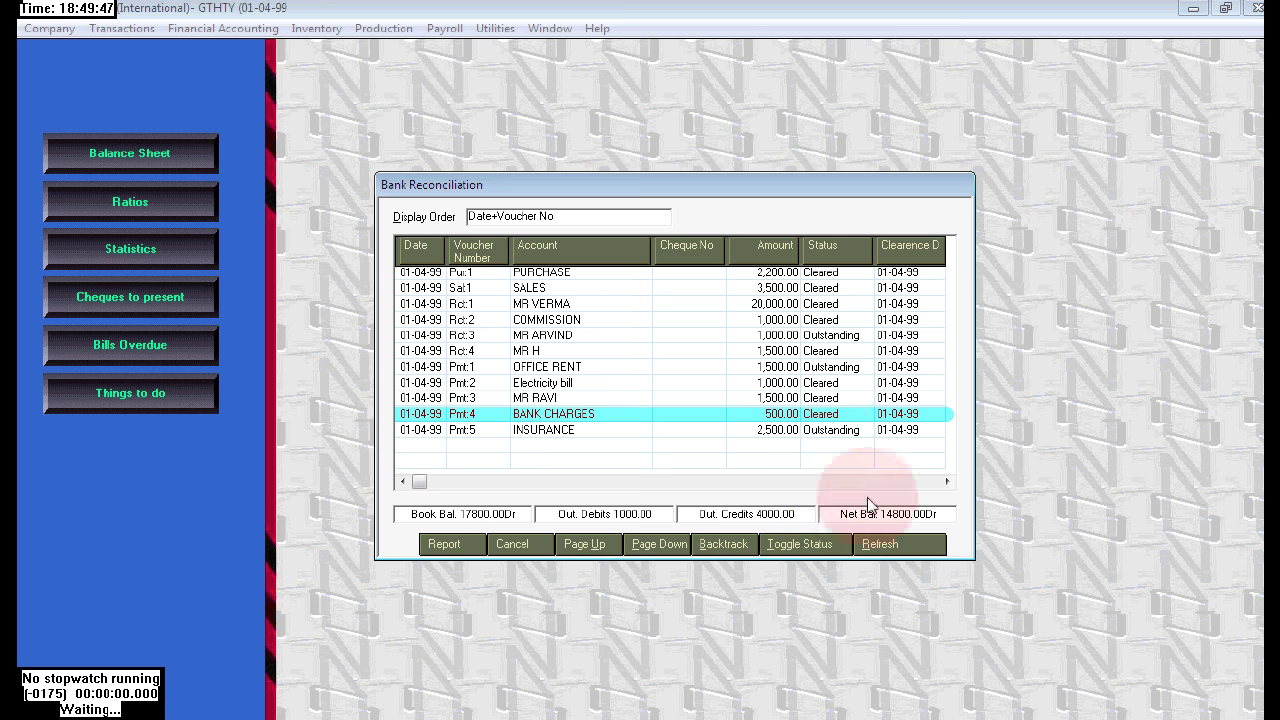
# Check the insurance row in the Word statement, then mark the 2,500 INSURANCE payment as cleared in Focus 5 and refresh the list
pyautogui.click(823, 438)
pyautogui.hotkey('alt', 'Tab')
pyautogui.moveTo(498, 428); pyautogui.dragTo(320, 428)
pyautogui.hotkey('alt', 'Tab')
pyautogui.click(809, 544)
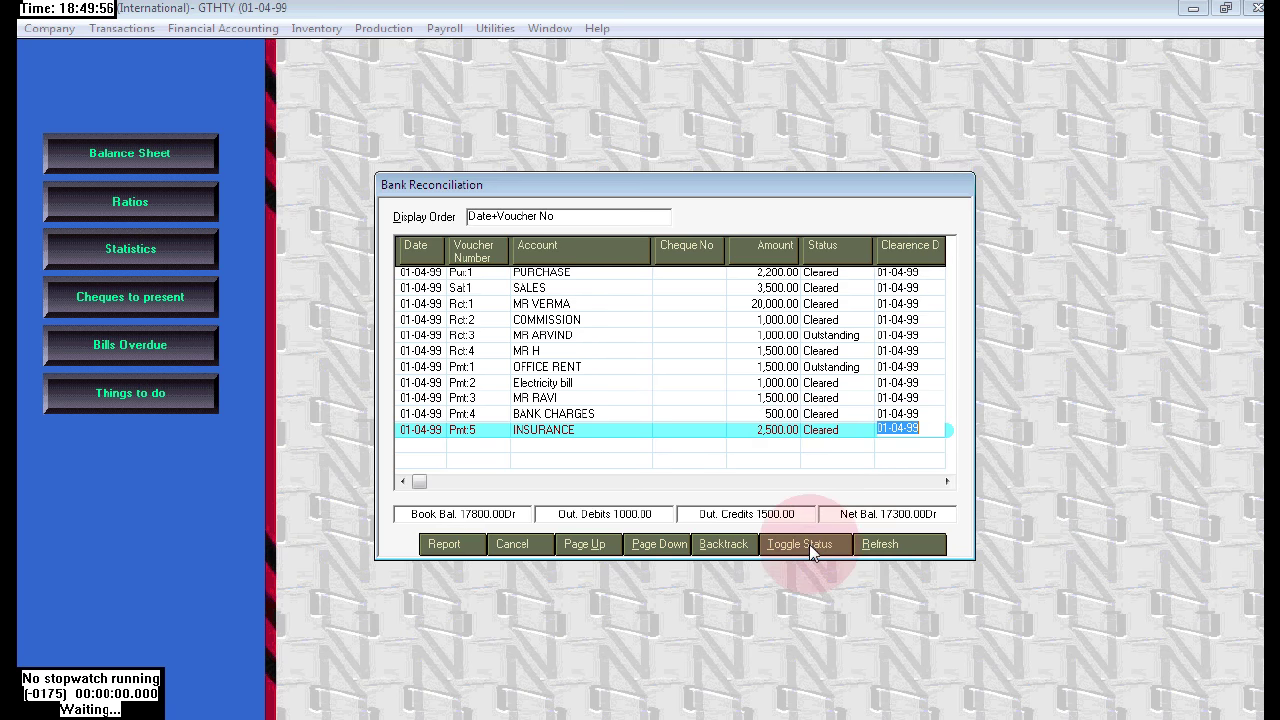
pyautogui.click(880, 544)
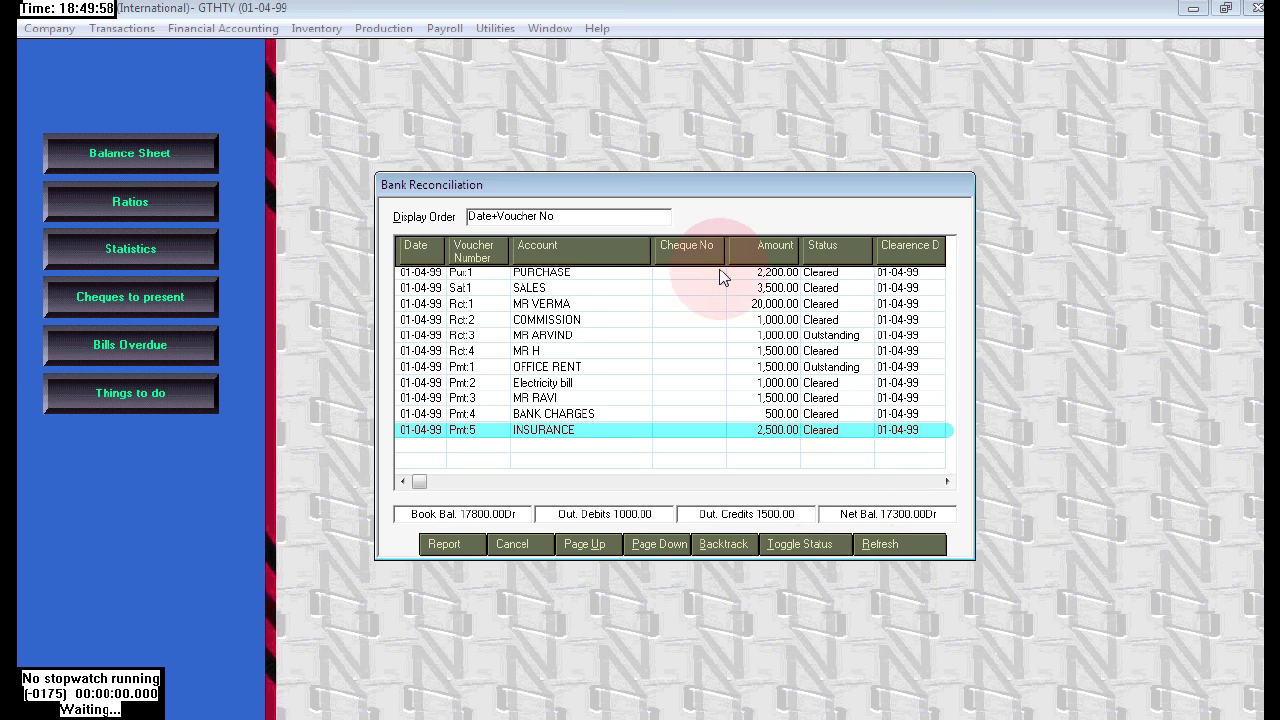
# Generate the on-screen Bank Reconciliation Statement for STATE BANK OF INDIA A/C and review its outstanding entries and balance as per books
pyautogui.click(447, 544)
pyautogui.click(719, 287)
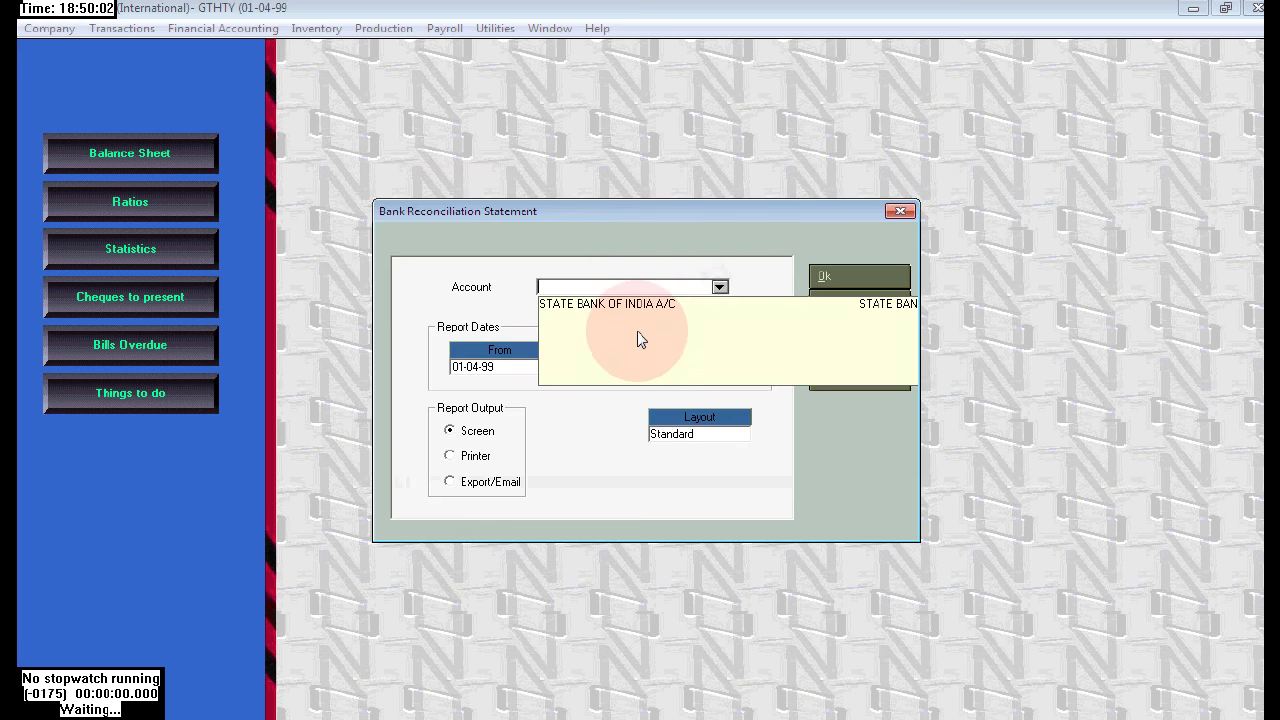
pyautogui.click(609, 304)
pyautogui.click(825, 279)
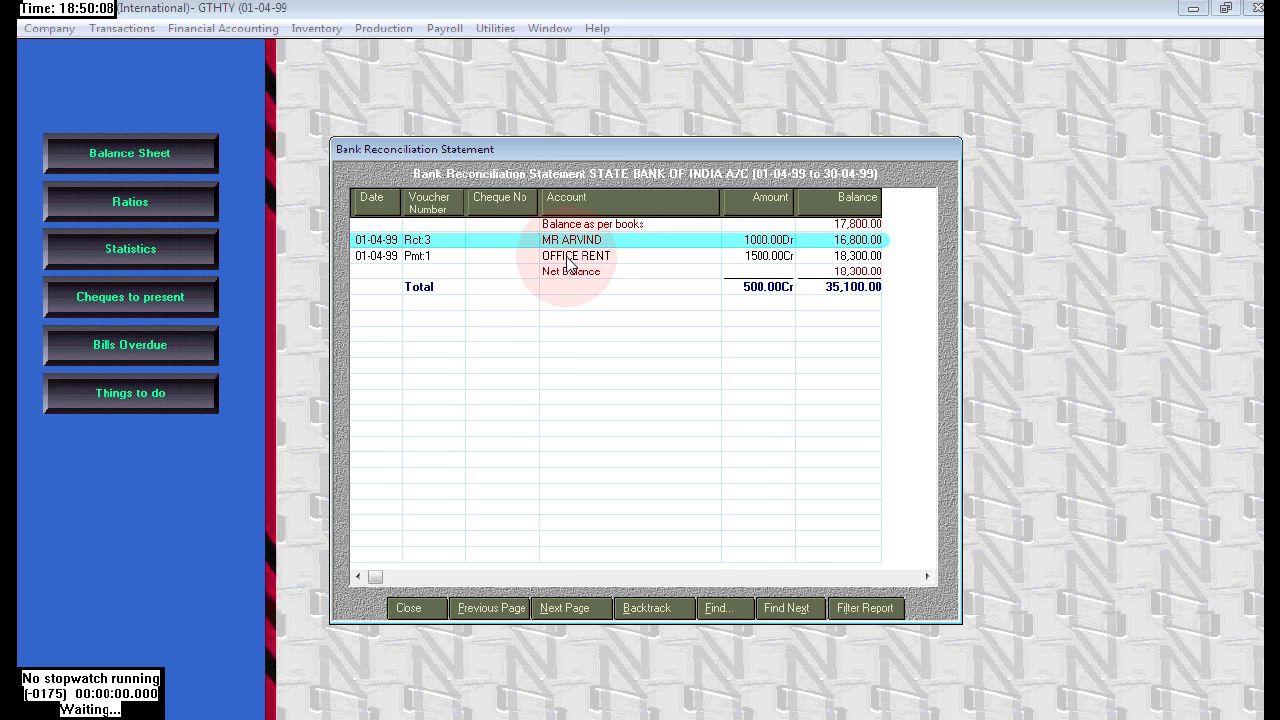
pyautogui.click(603, 256)
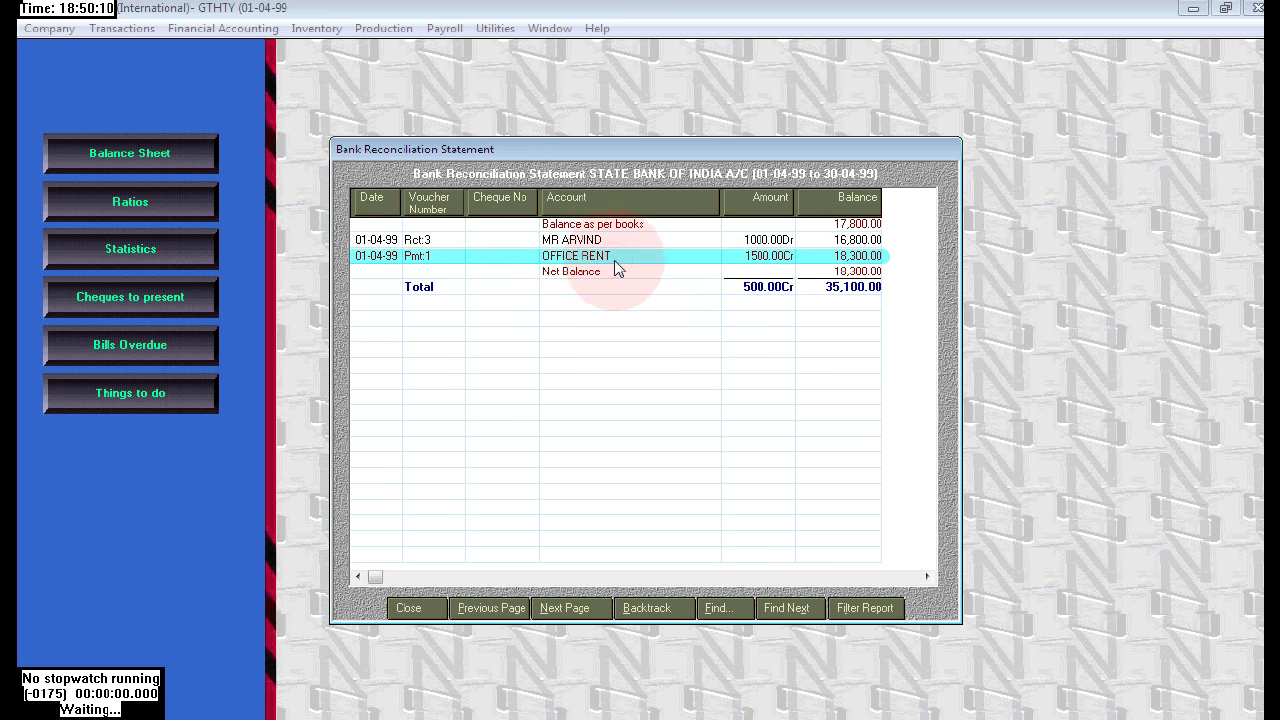
pyautogui.click(612, 239)
pyautogui.click(625, 253)
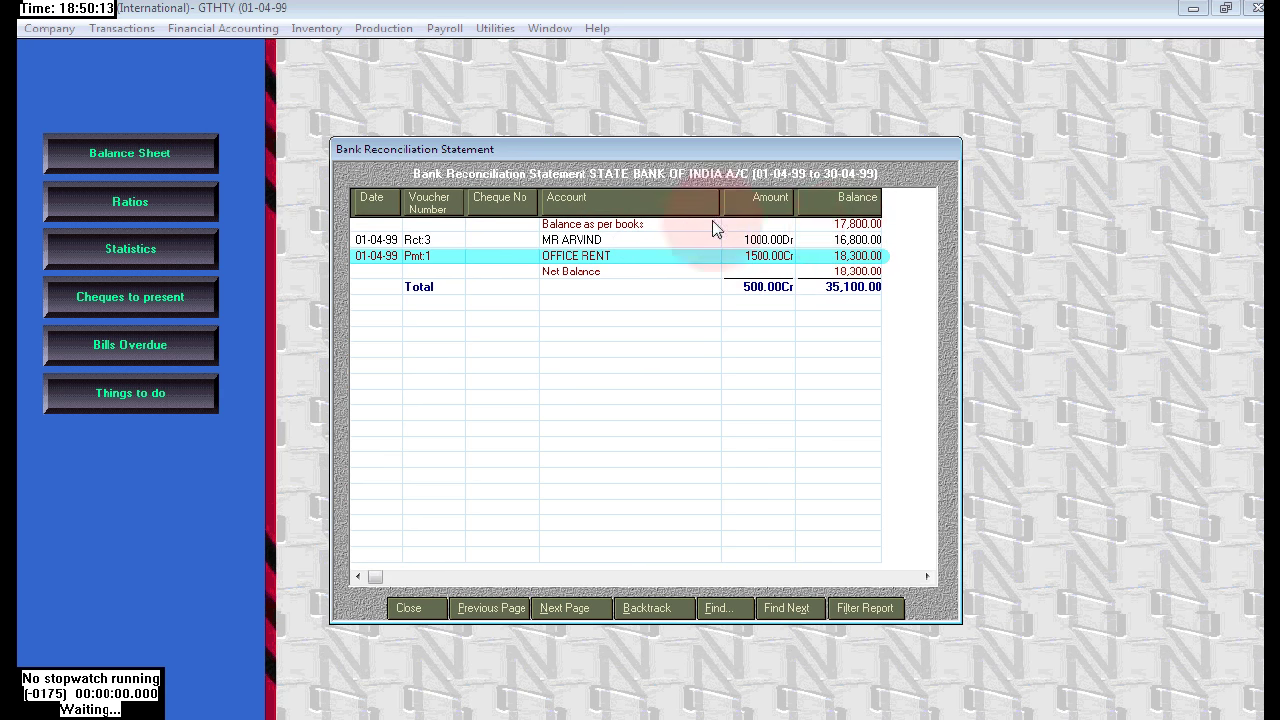
pyautogui.click(855, 224)
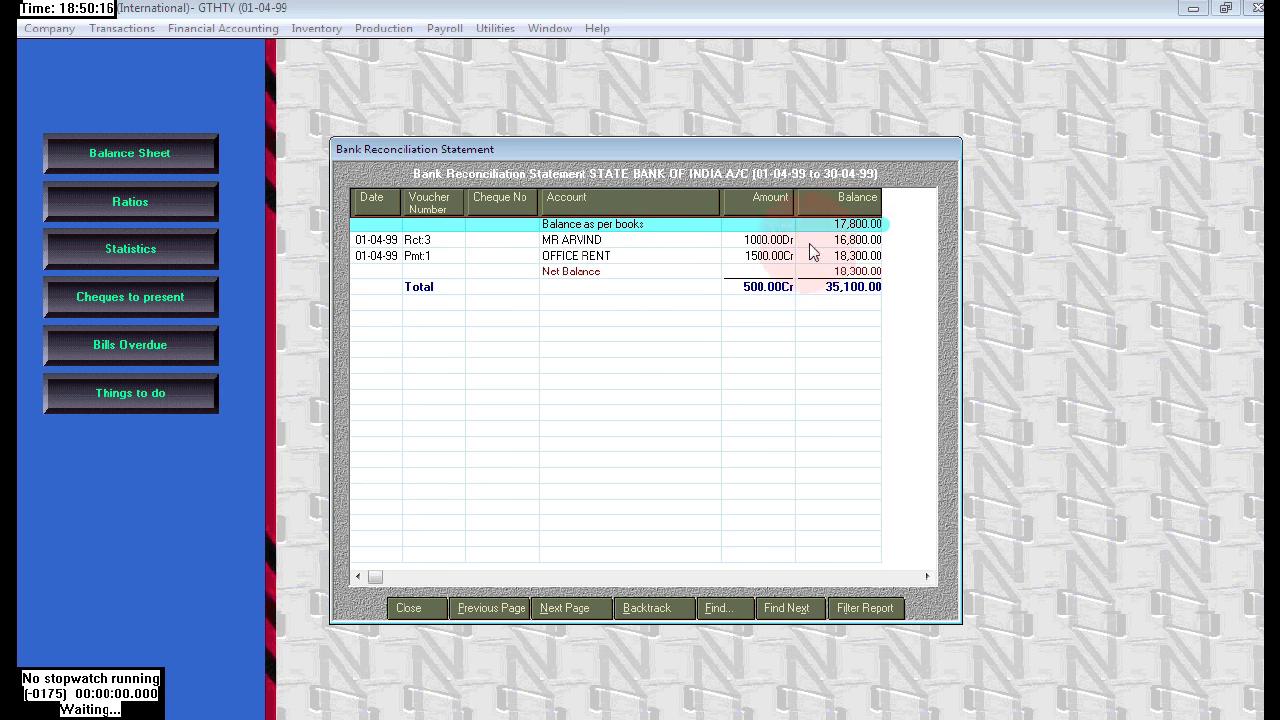
# Review the outstanding receipt Rct:3, the OFFICE RENT payment and the net balance in the Bank Reconciliation Statement
pyautogui.press('Down')
pyautogui.press('Down')
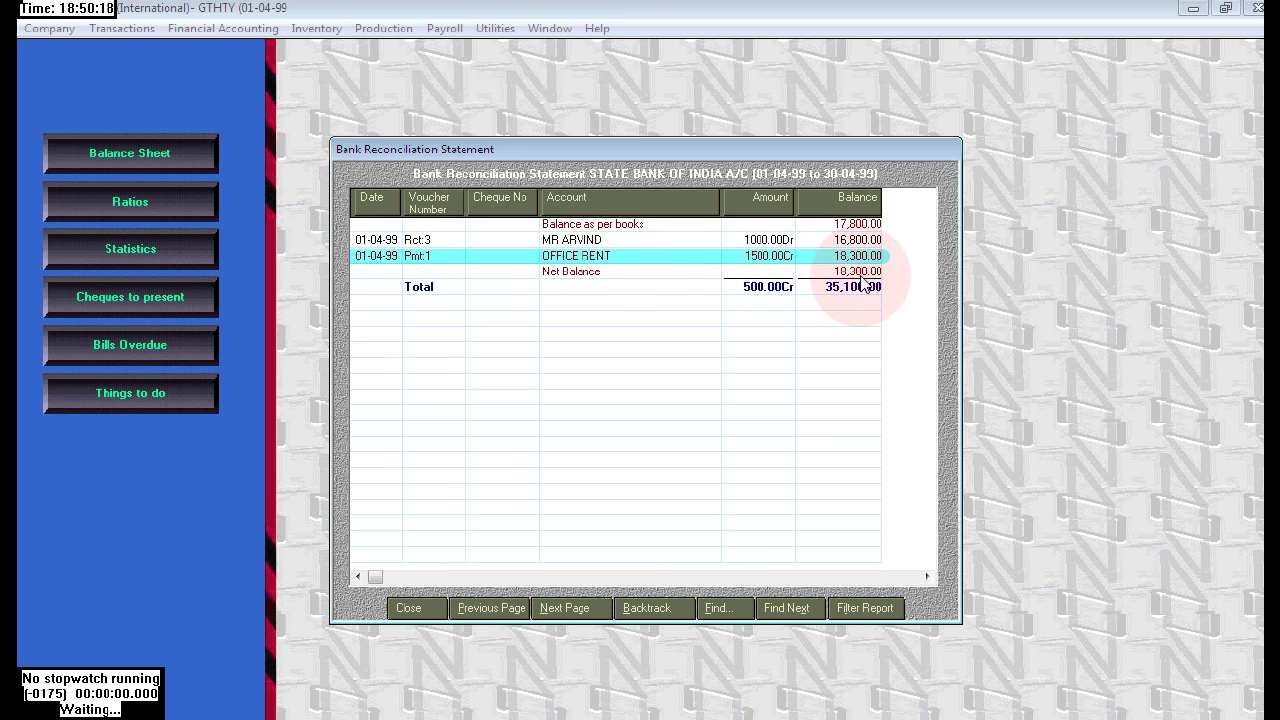
pyautogui.press('Down')
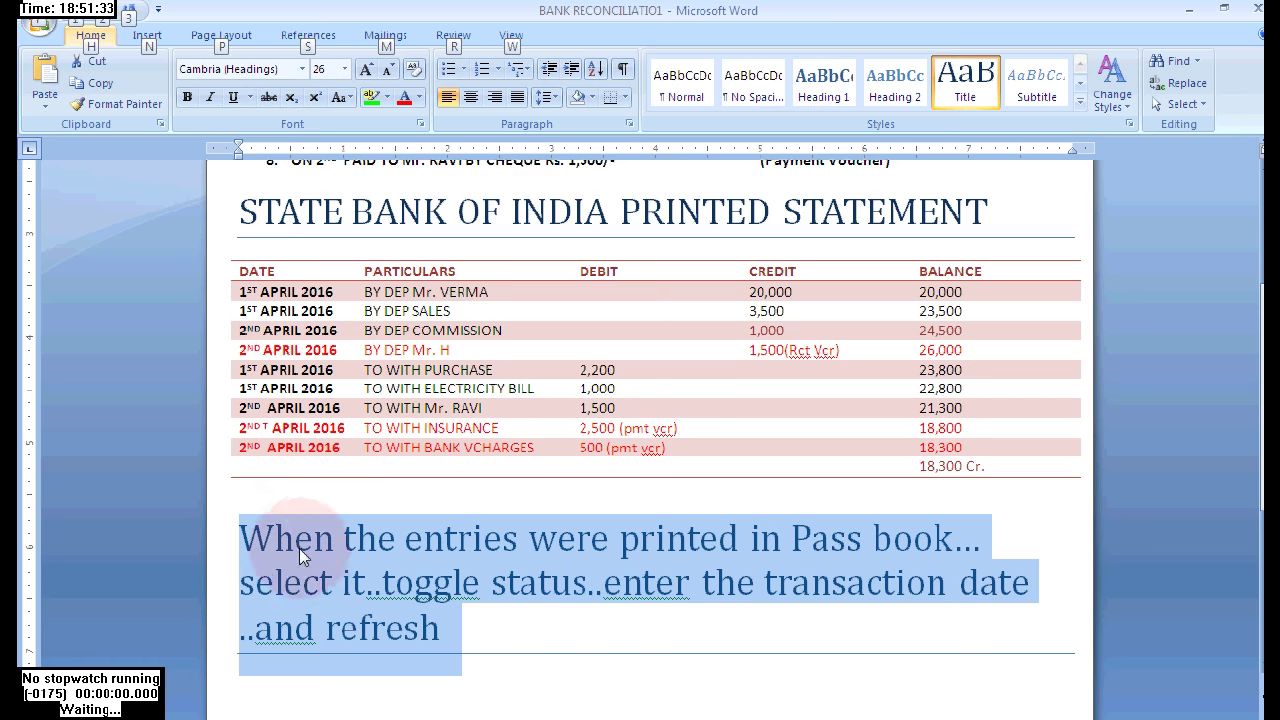
# Switch to the Word document and read through the note on selecting printed entries, toggling their status, entering the date and refreshing
pyautogui.click(260, 555)
pyautogui.moveTo(236, 537); pyautogui.dragTo(972, 543)
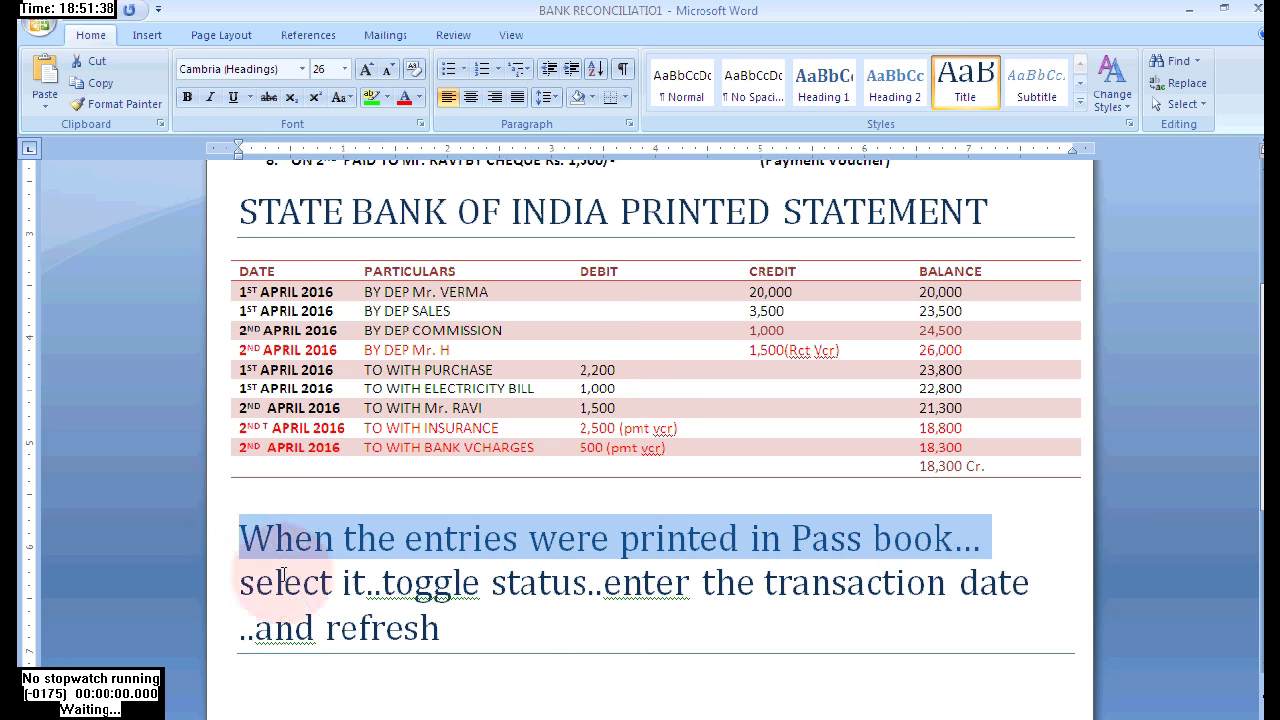
pyautogui.moveTo(238, 584); pyautogui.dragTo(921, 618)
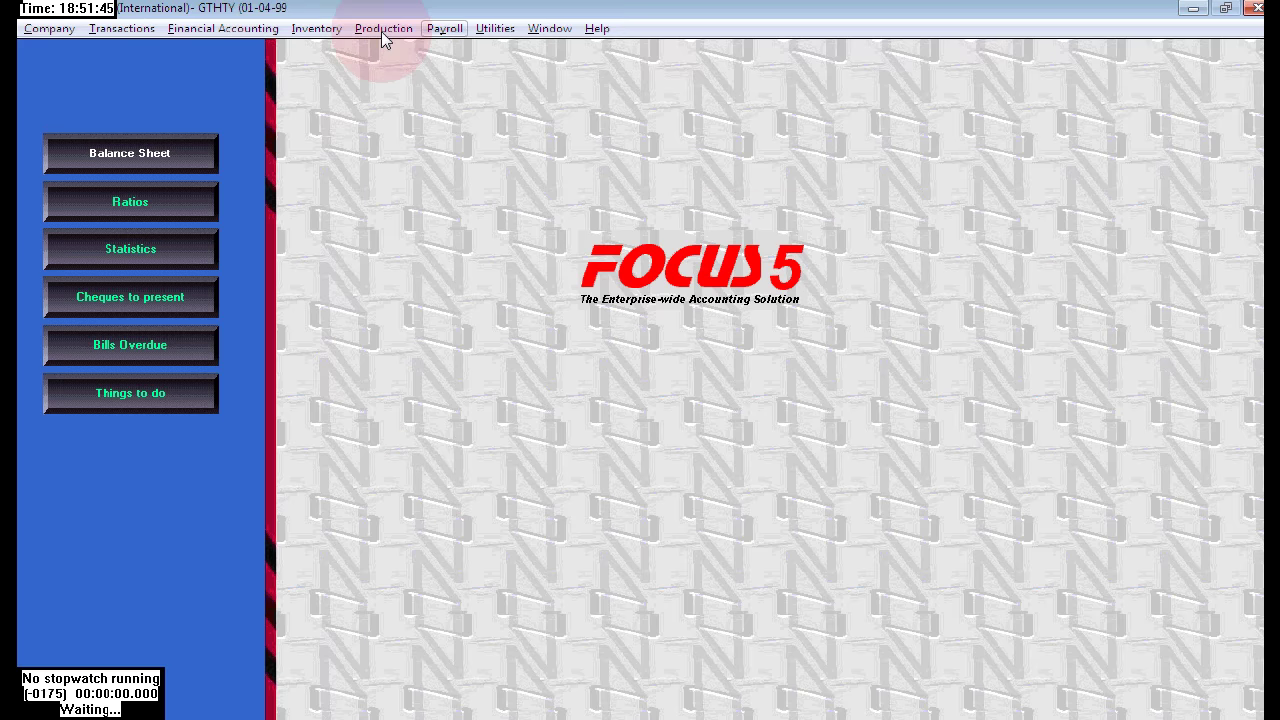
# Switch to Focus 5 and open the Bank Reconciliation for STATE BANK OF INDIA A/C, covering 01-04-99 to 30-04-99
pyautogui.click(190, 30)
pyautogui.moveTo(289, 106)
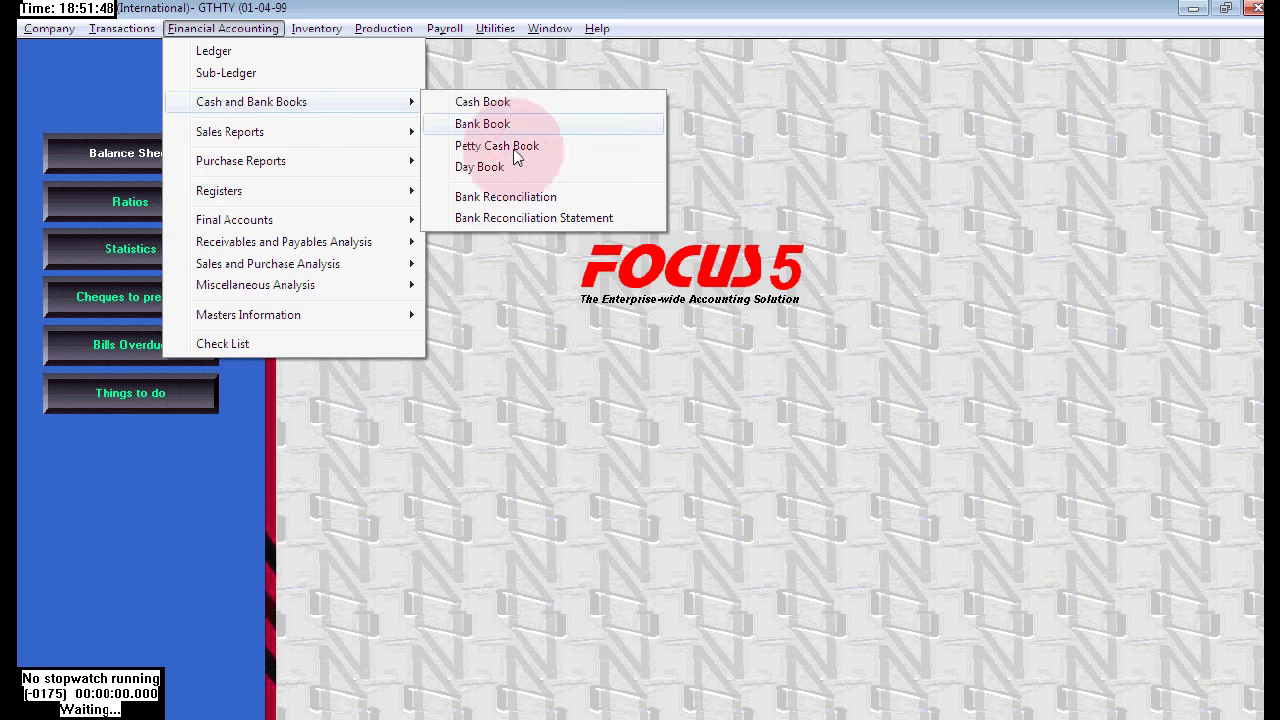
pyautogui.click(540, 194)
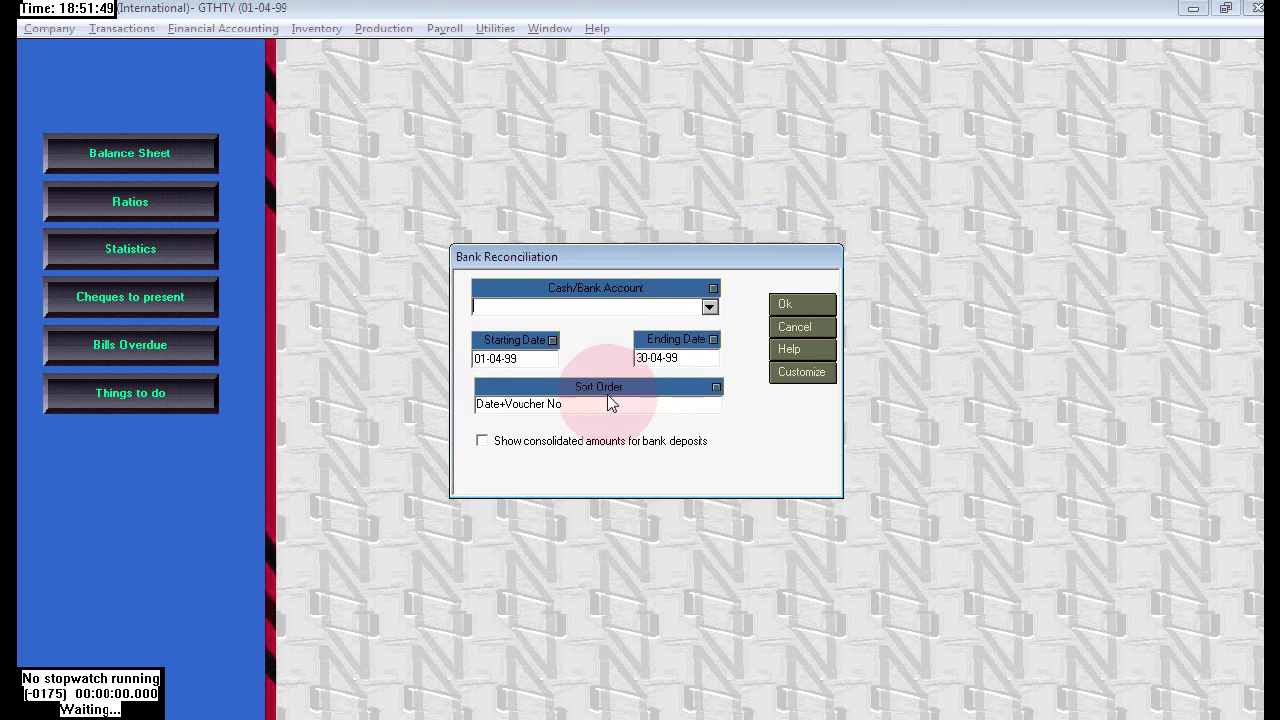
pyautogui.click(710, 309)
pyautogui.click(591, 329)
pyautogui.click(790, 305)
# Mark the outstanding 1,000 receipt Rct:3 and the 1,500 OFFICE RENT payment Pmt:1 as cleared
pyautogui.click(488, 202)
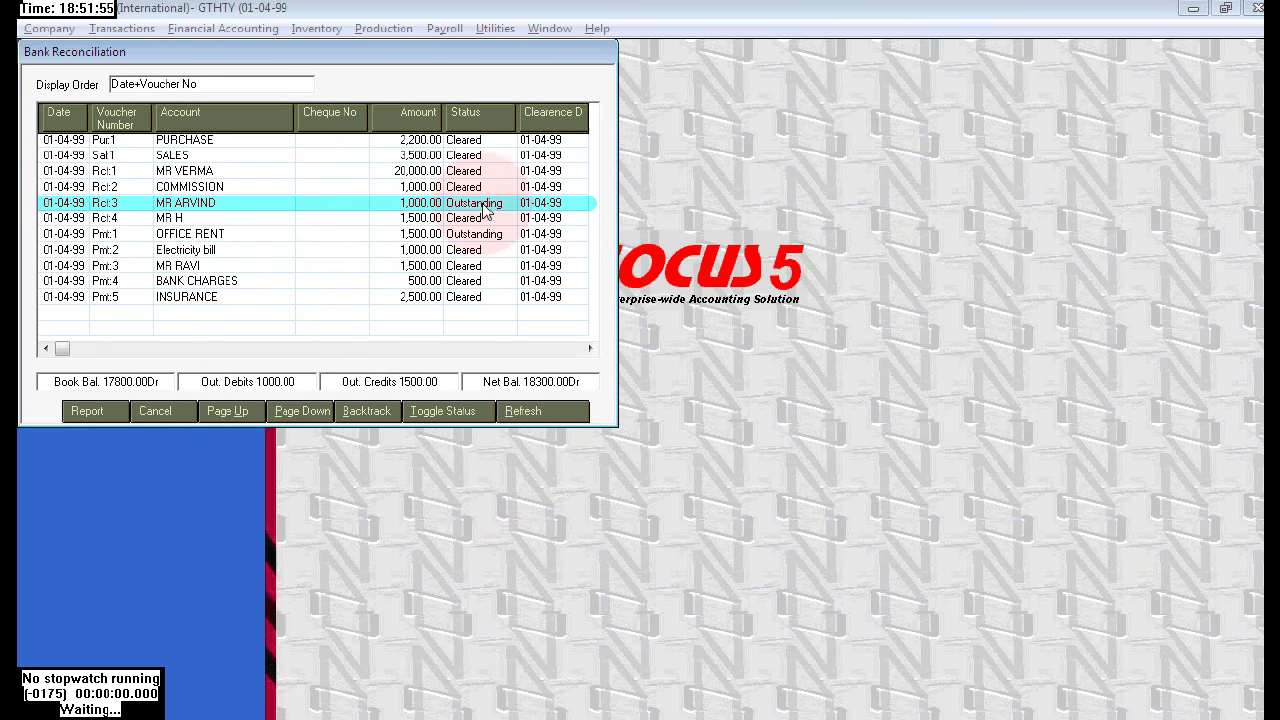
pyautogui.click(440, 413)
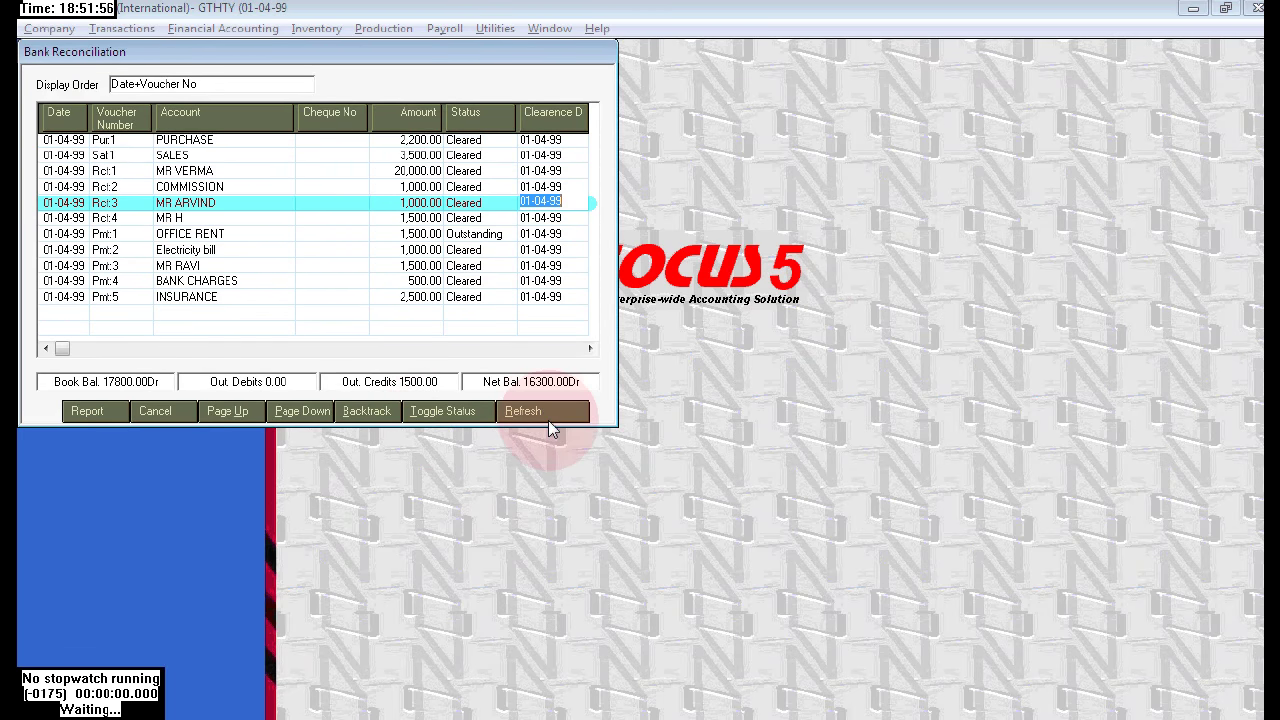
pyautogui.click(485, 237)
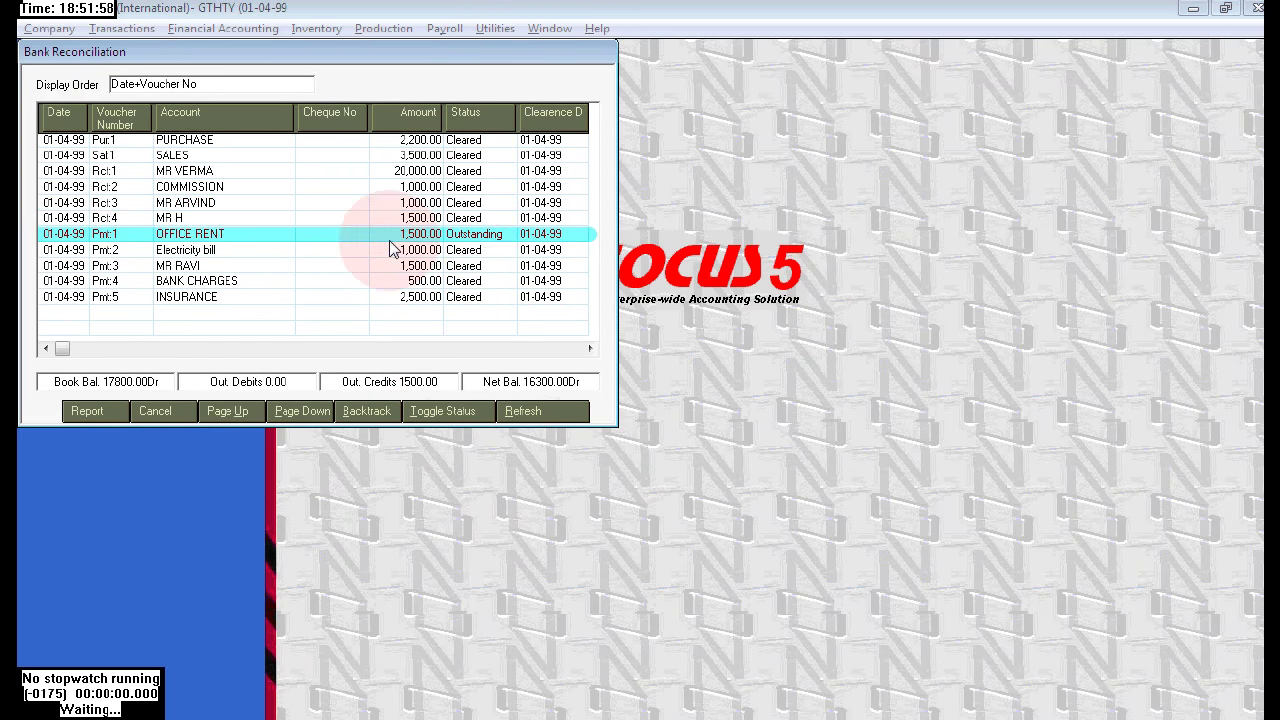
pyautogui.click(436, 413)
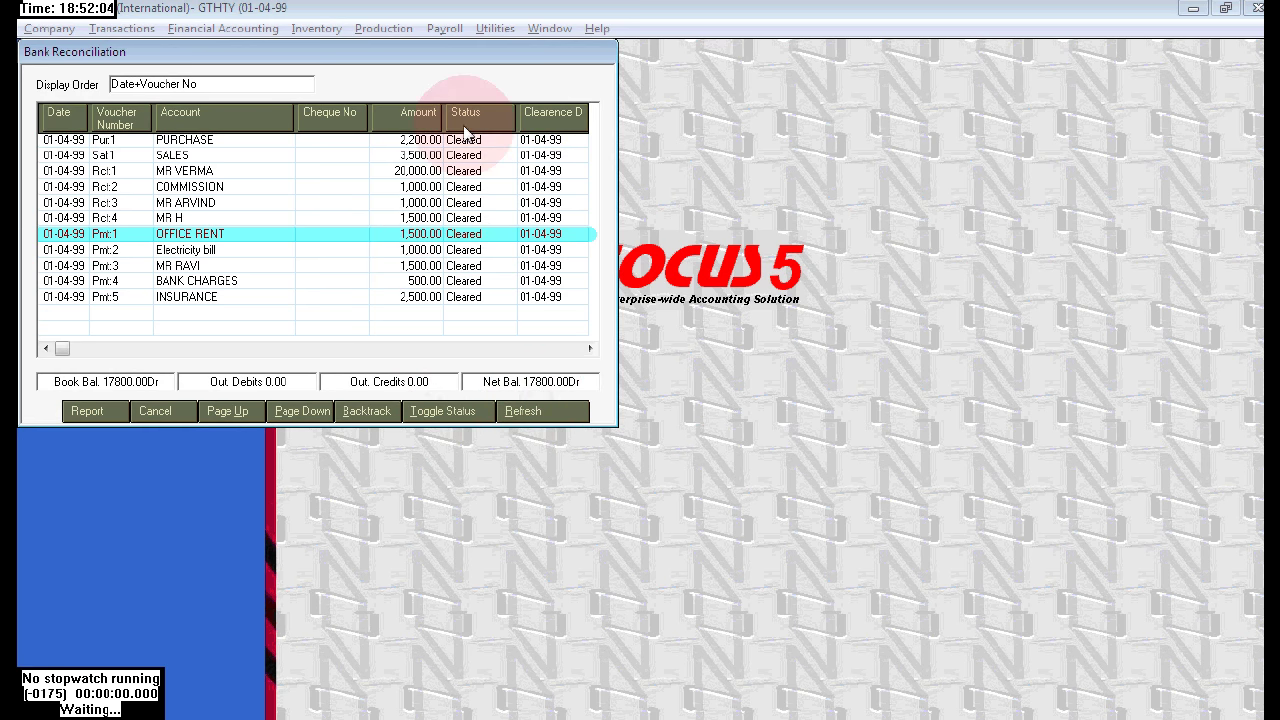
# Generate the on-screen reconciliation report for STATE BANK OF INDIA A/C, compare the book balance with the net balance, and close it
pyautogui.click(104, 412)
pyautogui.click(718, 289)
pyautogui.click(655, 299)
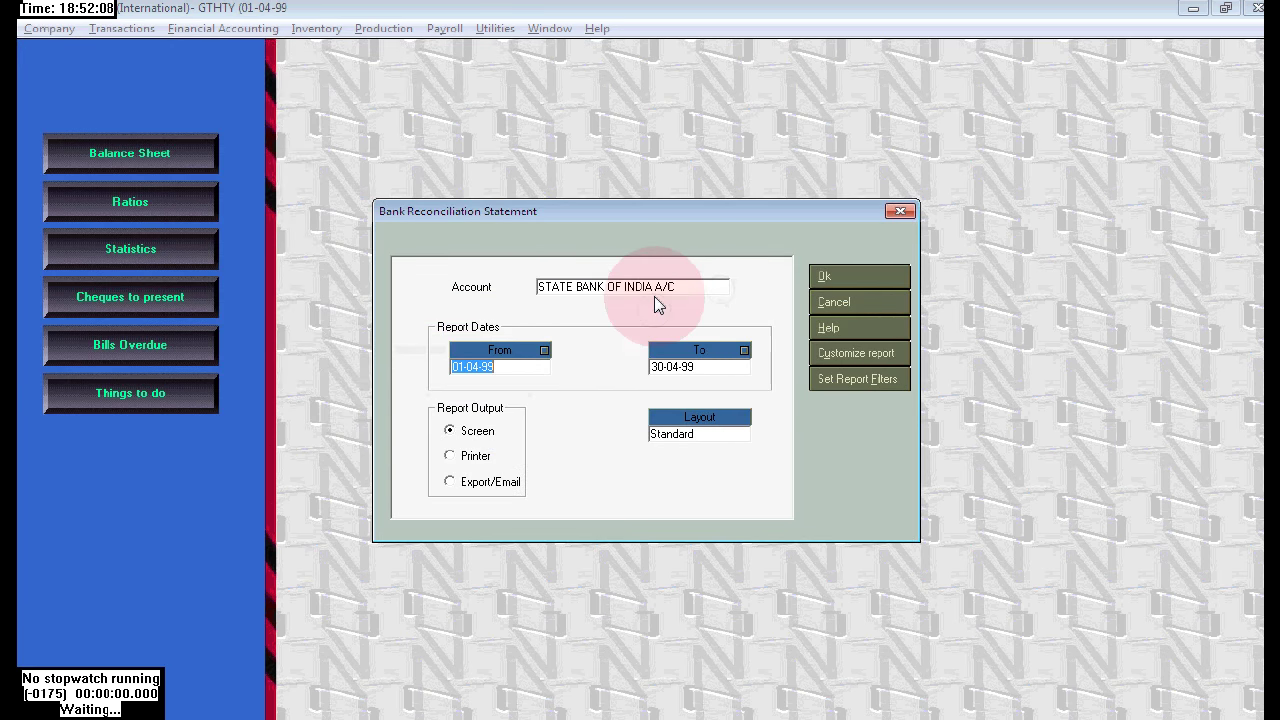
pyautogui.click(846, 274)
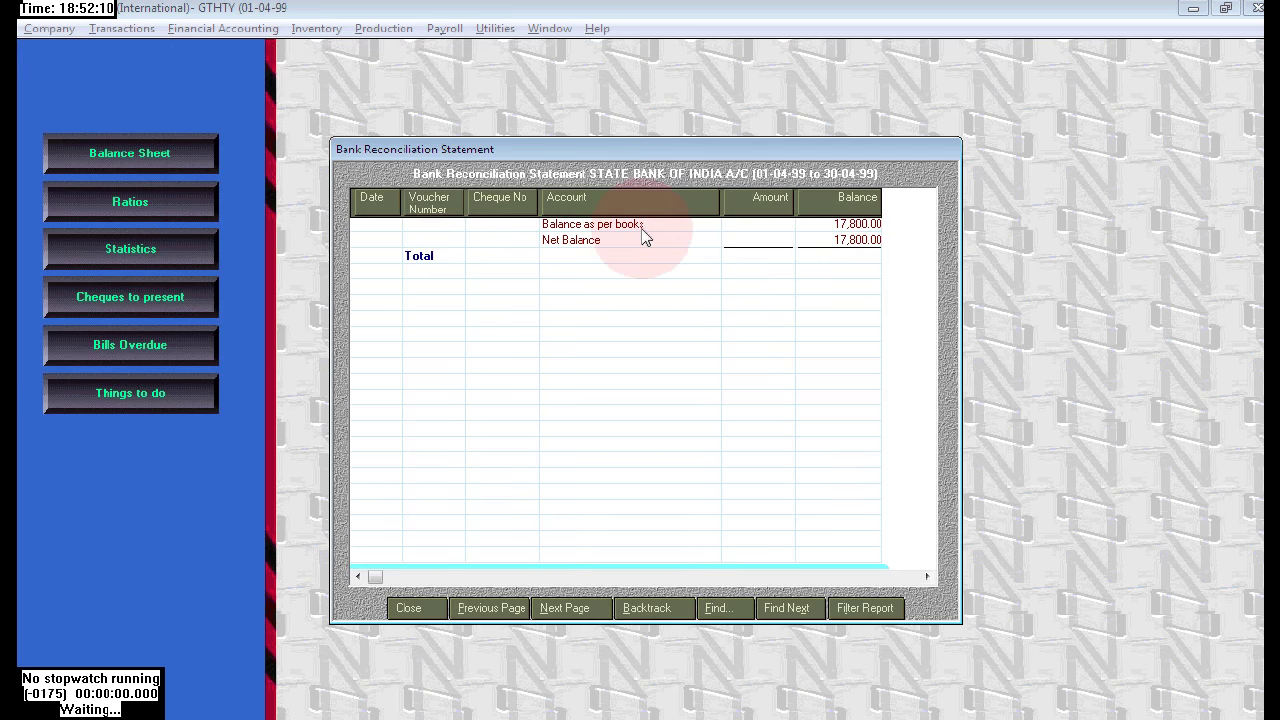
pyautogui.click(710, 230)
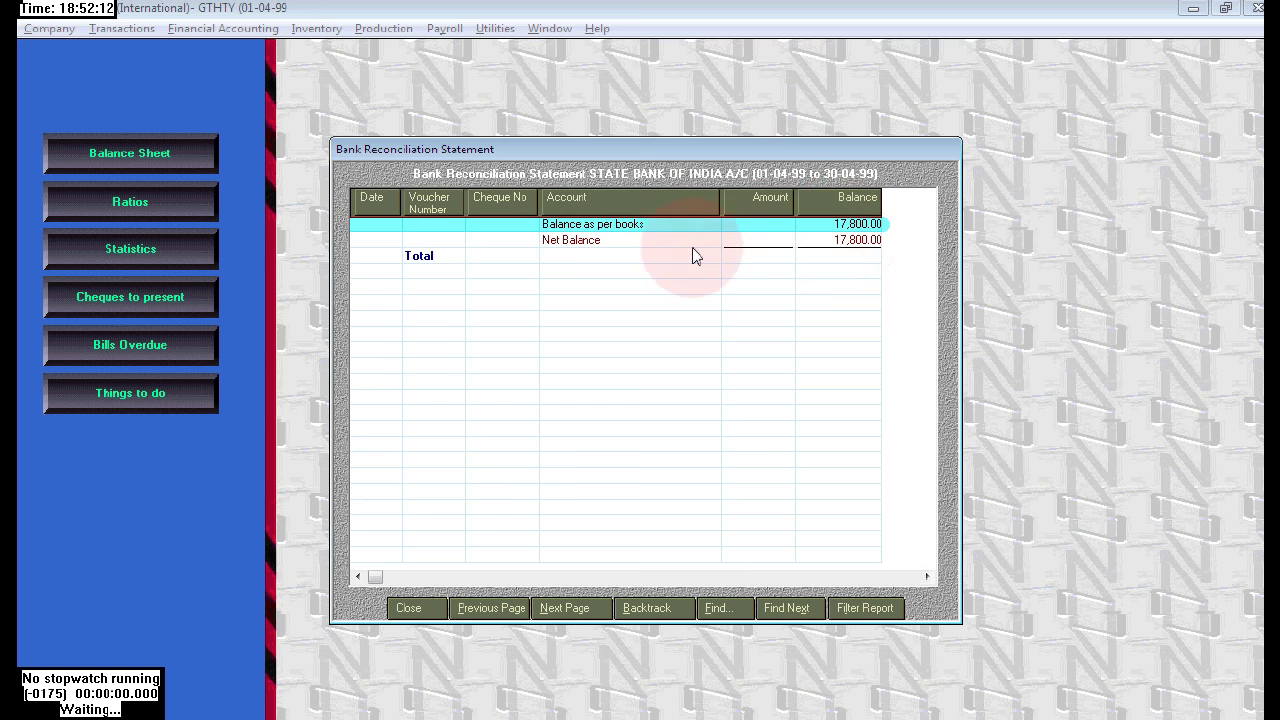
pyautogui.click(626, 248)
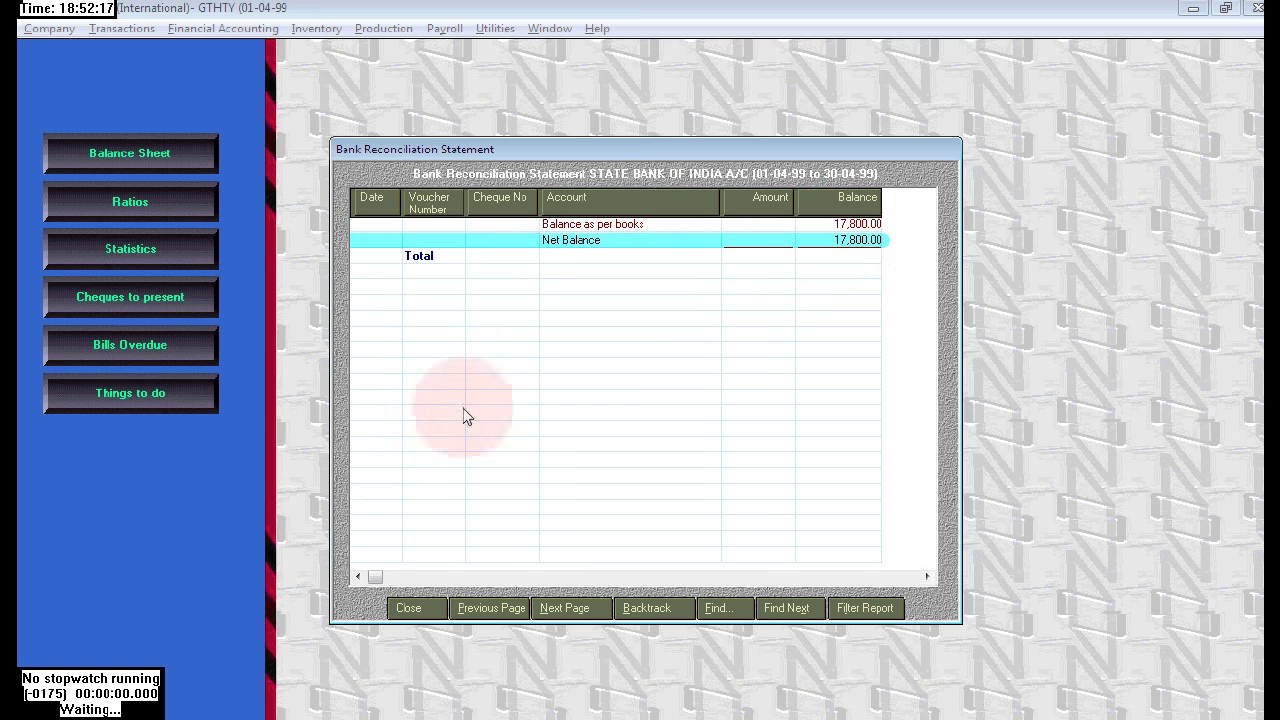
pyautogui.click(412, 612)
# Run the Bank Reconciliation Statement for STATE BANK OF INDIA A/C again from the Cash and Bank Books reports, then close it
pyautogui.click(222, 28)
pyautogui.moveTo(296, 110)
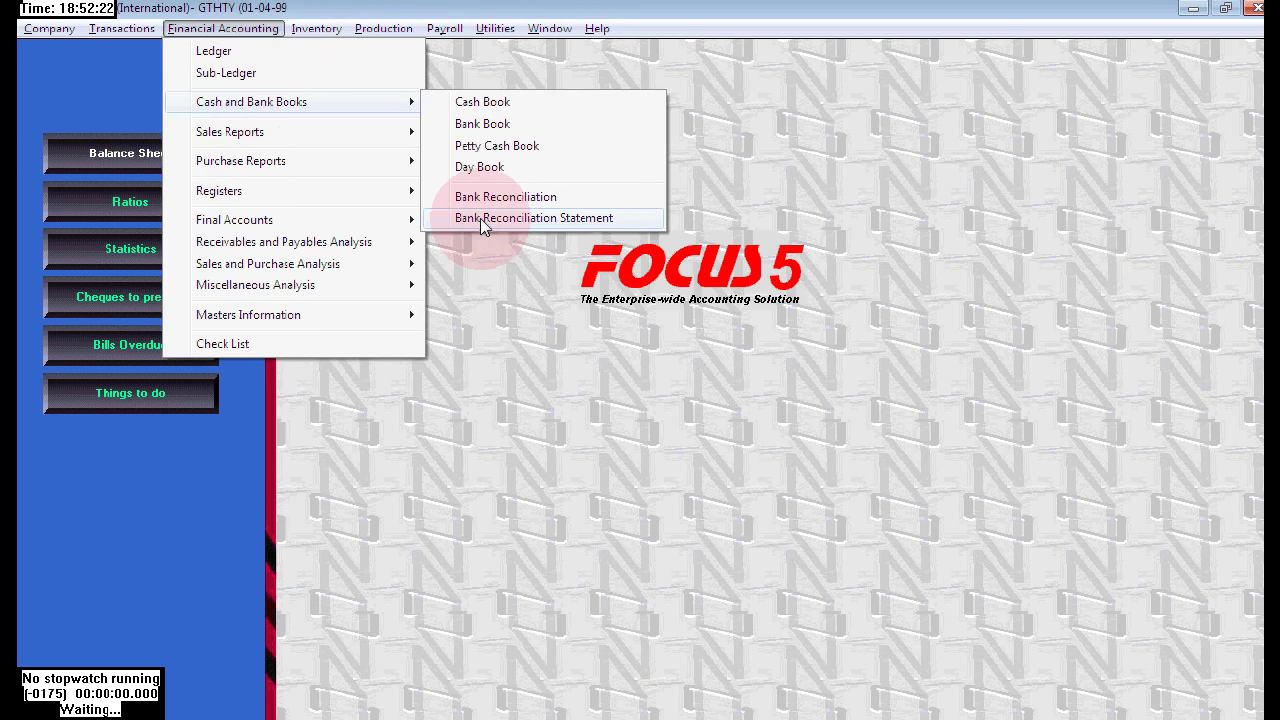
pyautogui.click(480, 218)
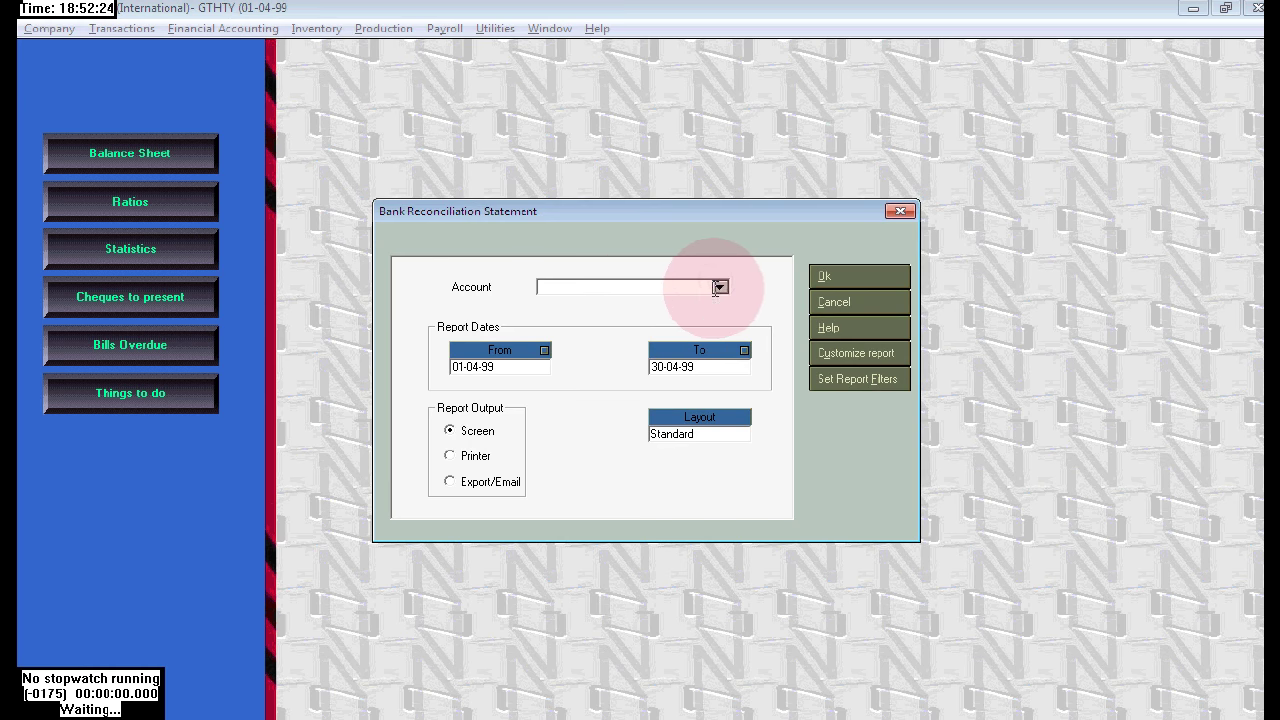
pyautogui.click(720, 288)
pyautogui.click(677, 304)
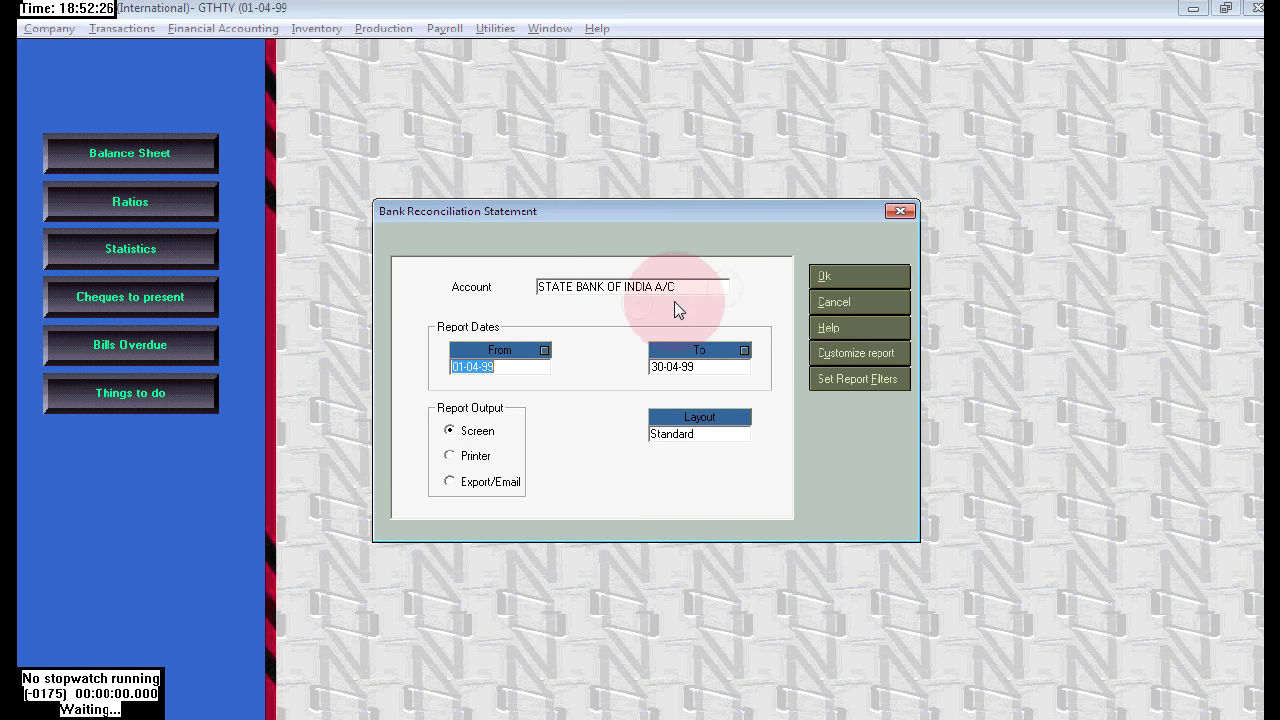
pyautogui.click(852, 277)
pyautogui.click(409, 608)
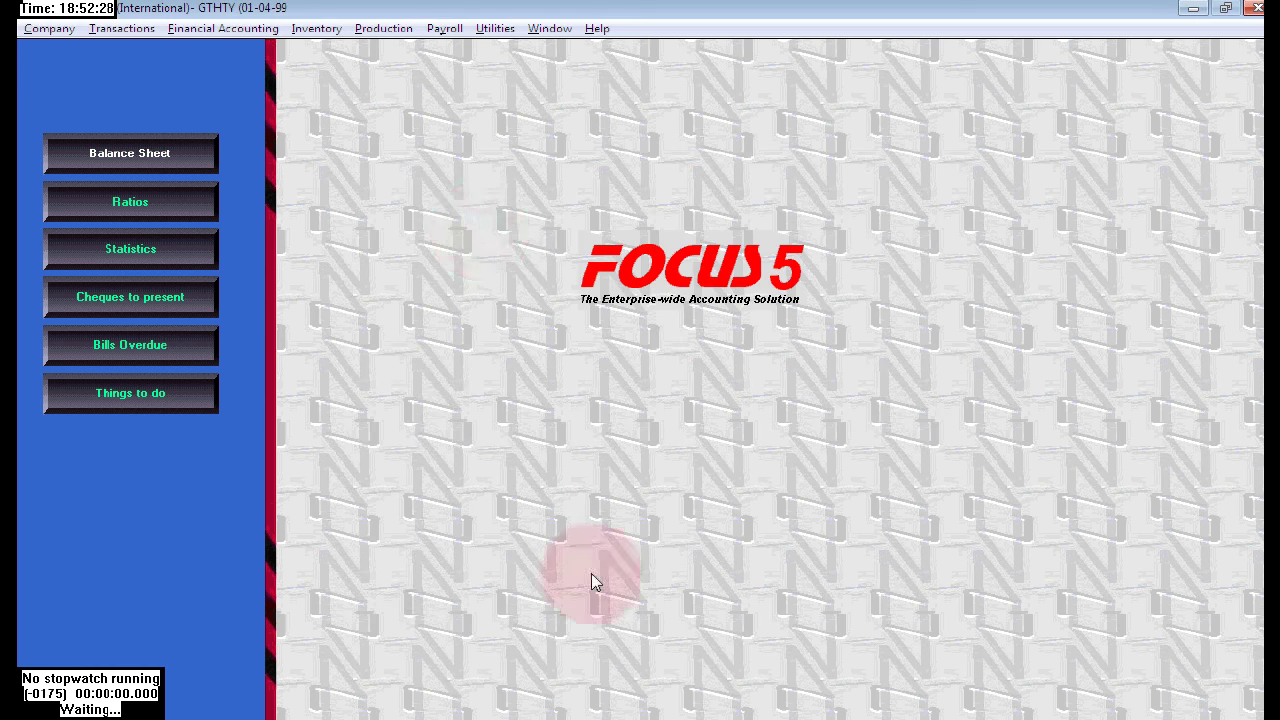